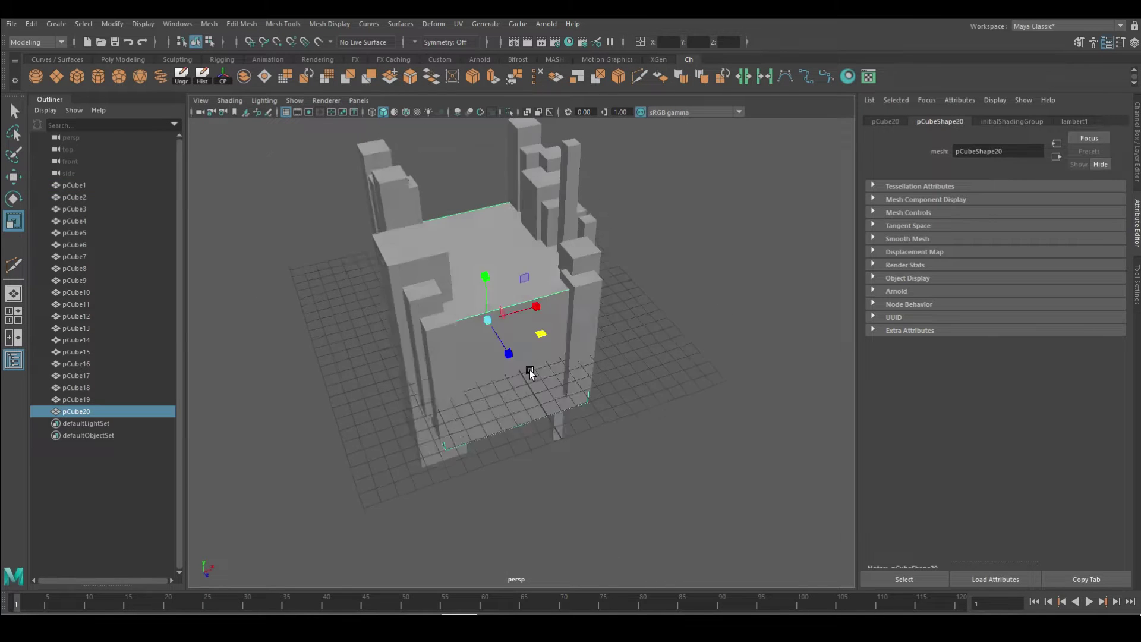
# - Select block pCube16 for moving, then view the canyon from above
pyautogui.click(12, 178)
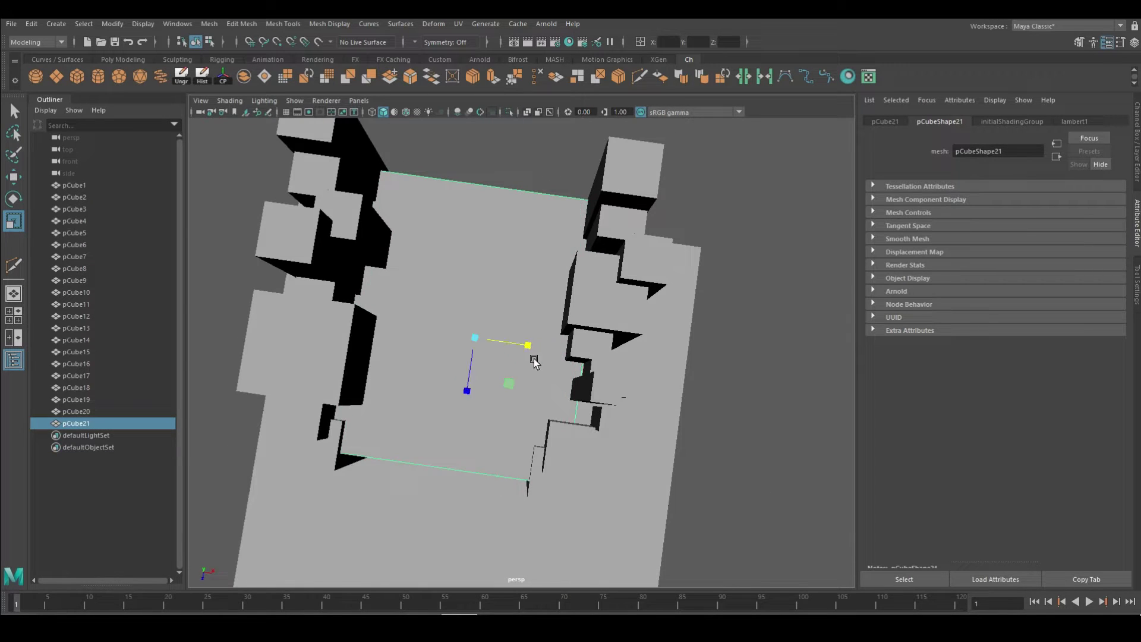
pyautogui.click(590, 420)
pyautogui.press('w')
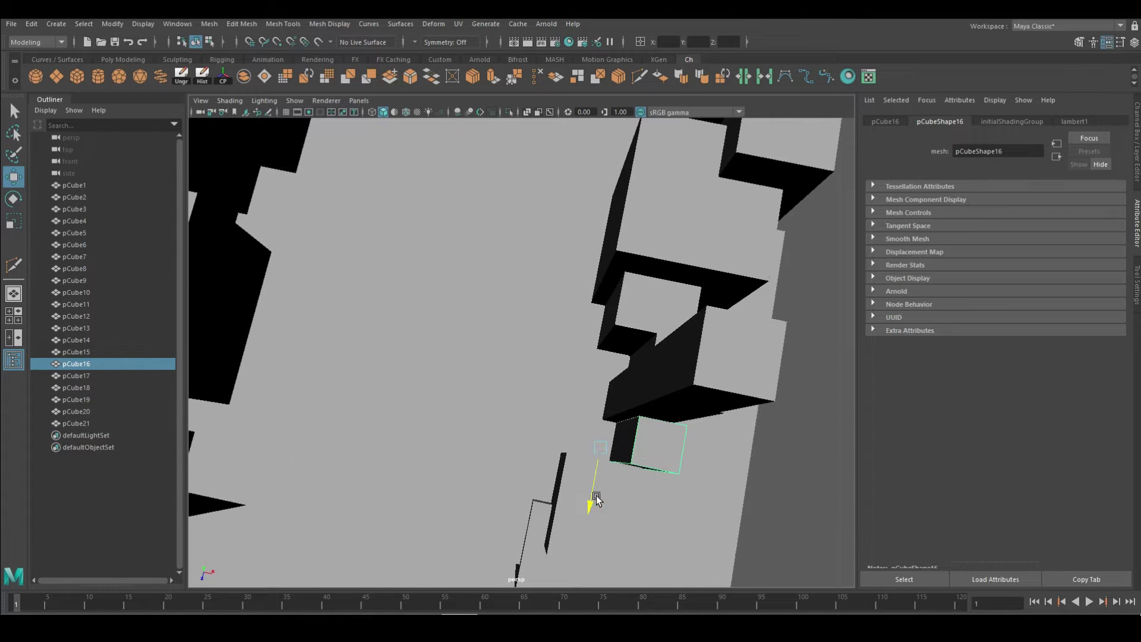
pyautogui.moveTo(625, 497)
pyautogui.keyDown('alt'); pyautogui.mouseDown()
pyautogui.moveTo(668, 293)
pyautogui.moveTo(476, 327)
pyautogui.mouseUp(); pyautogui.keyUp('alt')
# - Select the flat slab pCube21 and orbit around it
pyautogui.click(668, 293)
pyautogui.click(476, 327)
pyautogui.moveTo(535, 372)
pyautogui.keyDown('alt'); pyautogui.mouseDown()
pyautogui.moveTo(479, 336)
pyautogui.moveTo(428, 345)
pyautogui.moveTo(500, 326)
pyautogui.moveTo(503, 338)
pyautogui.moveTo(537, 339)
pyautogui.moveTo(505, 372)
pyautogui.moveTo(552, 344)
pyautogui.moveTo(477, 341)
pyautogui.moveTo(533, 312)
pyautogui.moveTo(503, 325)
pyautogui.moveTo(518, 362)
pyautogui.moveTo(594, 328)
pyautogui.moveTo(686, 340)
pyautogui.moveTo(486, 408)
pyautogui.moveTo(352, 289)
pyautogui.moveTo(654, 352)
pyautogui.moveTo(657, 230)
pyautogui.moveTo(754, 230)
pyautogui.moveTo(741, 206)
pyautogui.moveTo(424, 259)
pyautogui.moveTo(368, 148)
pyautogui.mouseUp(); pyautogui.keyUp('alt')
# - Move the slab's thin end face to lengthen it, then return to object mode
pyautogui.press('F11')
pyautogui.click(540, 359)
pyautogui.click(486, 409)
pyautogui.press('w')
pyautogui.press('F8')
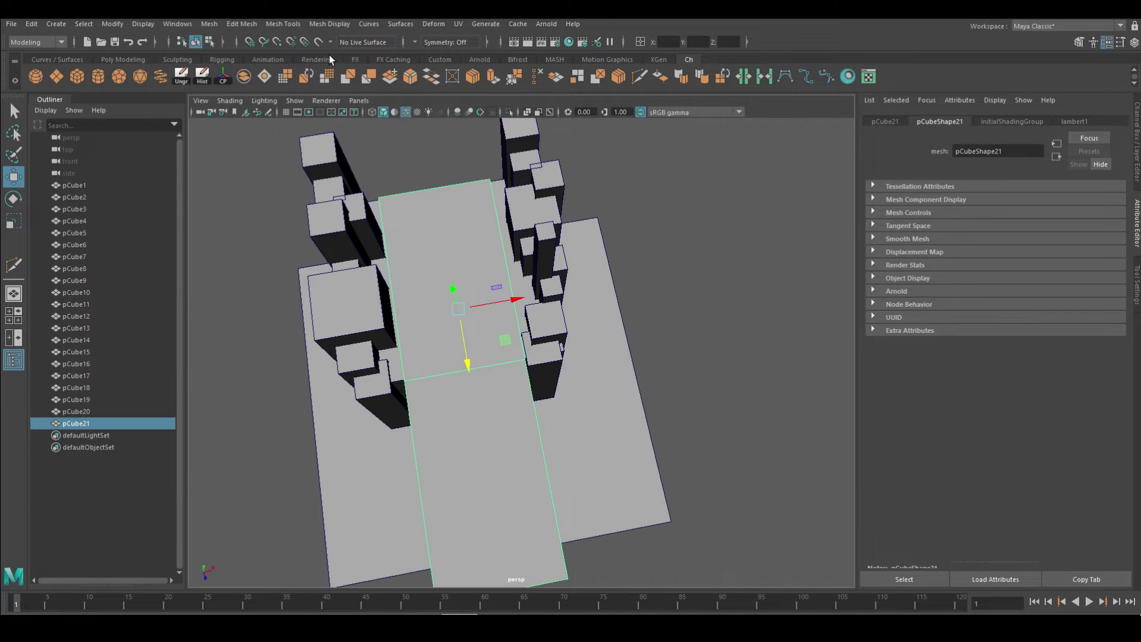
pyautogui.keyDown('alt'); pyautogui.moveTo(380, 196); pyautogui.dragTo(519, 306); pyautogui.keyUp('alt')
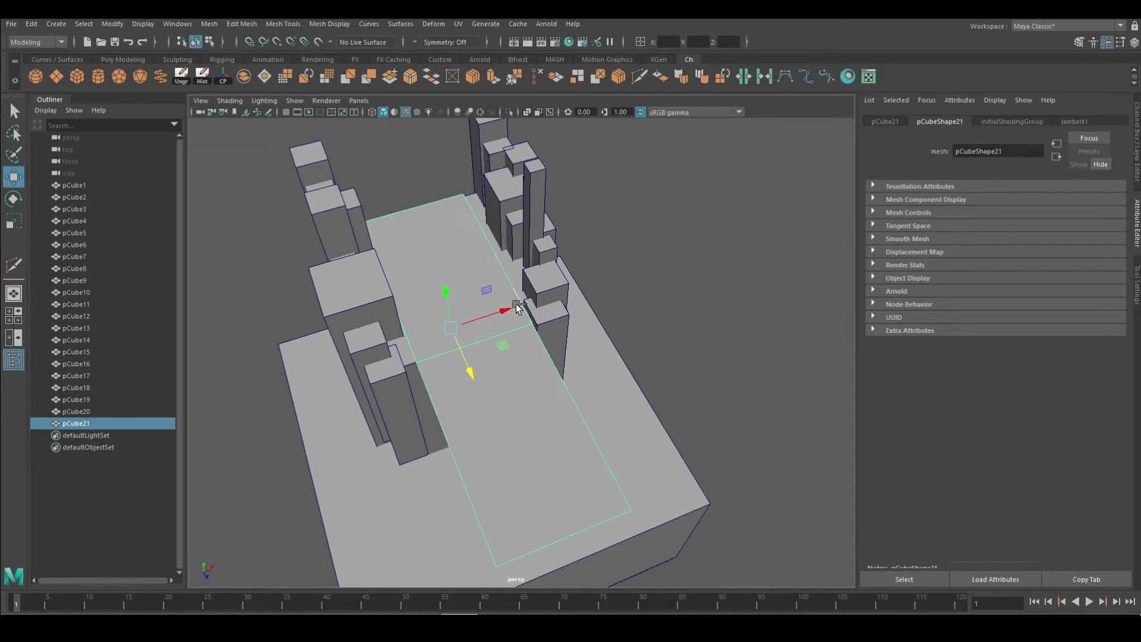
# - Retopologize the pCube21 slab into a quad grid and apply Remesh
pyautogui.click(723, 76)
pyautogui.keyDown('alt'); pyautogui.moveTo(587, 315); pyautogui.dragTo(489, 312); pyautogui.keyUp('alt')
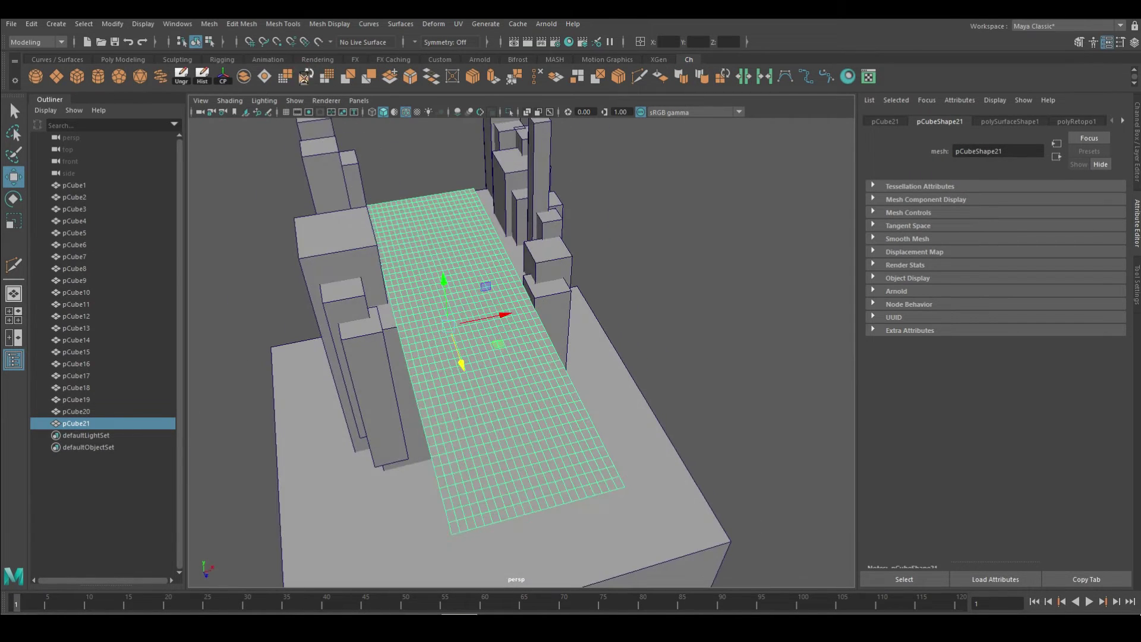
pyautogui.click(1100, 201)
# - Tune the remesh to Max Edge Length 2.000 and adjust Collapse Threshold
pyautogui.moveTo(786, 240)
pyautogui.keyDown('alt'); pyautogui.mouseDown()
pyautogui.moveTo(631, 245)
pyautogui.moveTo(665, 178)
pyautogui.mouseUp(); pyautogui.keyUp('alt')
pyautogui.moveTo(1025, 215); pyautogui.dragTo(1046, 216)
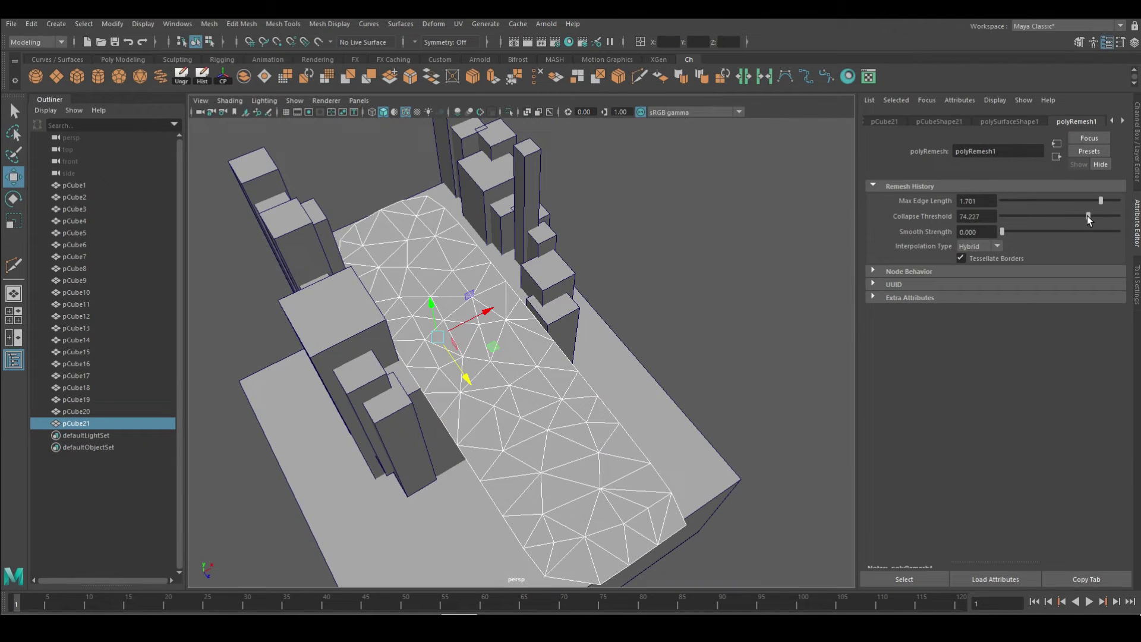
pyautogui.click(1027, 216)
pyautogui.moveTo(1113, 202); pyautogui.dragTo(1118, 201)
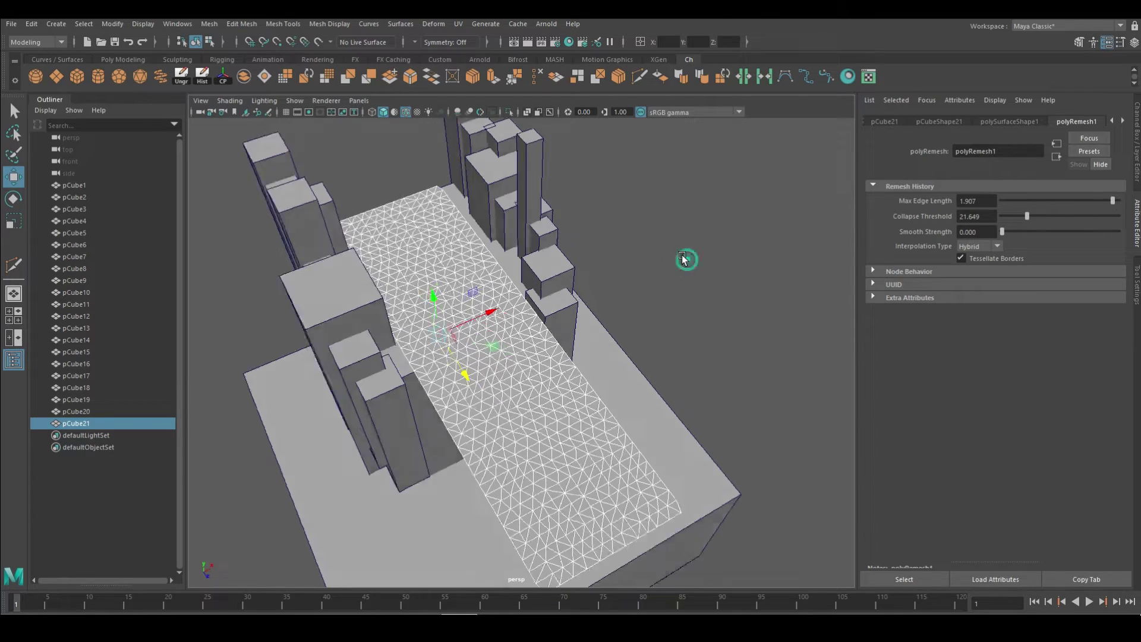
pyautogui.keyDown('alt'); pyautogui.moveTo(682, 260); pyautogui.dragTo(743, 256); pyautogui.keyUp('alt')
pyautogui.click(1036, 216)
pyautogui.moveTo(594, 249)
pyautogui.keyDown('alt'); pyautogui.mouseDown()
pyautogui.moveTo(614, 242)
pyautogui.moveTo(571, 249)
pyautogui.mouseUp(); pyautogui.keyUp('alt')
pyautogui.click(437, 251)
# - Add a Nonlinear Sine deformer to the strip and rotate its handle
pyautogui.click(444, 25)
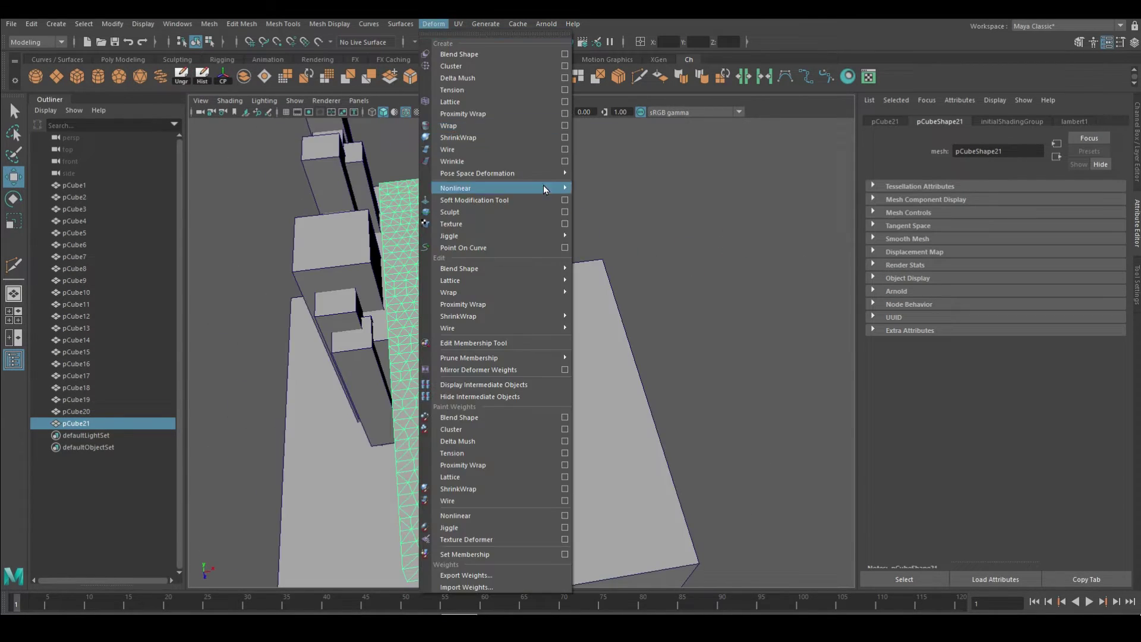
pyautogui.click(434, 24)
pyautogui.click(593, 212)
pyautogui.press('e')
pyautogui.moveTo(553, 312)
pyautogui.mouseDown()
pyautogui.moveTo(580, 357)
pyautogui.moveTo(626, 265)
pyautogui.moveTo(609, 280)
pyautogui.moveTo(419, 333)
pyautogui.moveTo(653, 320)
pyautogui.mouseUp()
# - Tune sine Amplitude, Offset -10, Low Bound -10, High Bound 1.000 and Dropoff -0.814
pyautogui.moveTo(1079, 202)
pyautogui.mouseDown()
pyautogui.moveTo(1002, 217)
pyautogui.moveTo(1058, 201)
pyautogui.mouseUp()
pyautogui.moveTo(594, 297)
pyautogui.keyDown('alt'); pyautogui.mouseDown()
pyautogui.moveTo(535, 332)
pyautogui.moveTo(594, 321)
pyautogui.mouseUp(); pyautogui.keyUp('alt')
pyautogui.moveTo(1060, 231)
pyautogui.mouseDown()
pyautogui.moveTo(1003, 235)
pyautogui.moveTo(983, 256)
pyautogui.mouseUp()
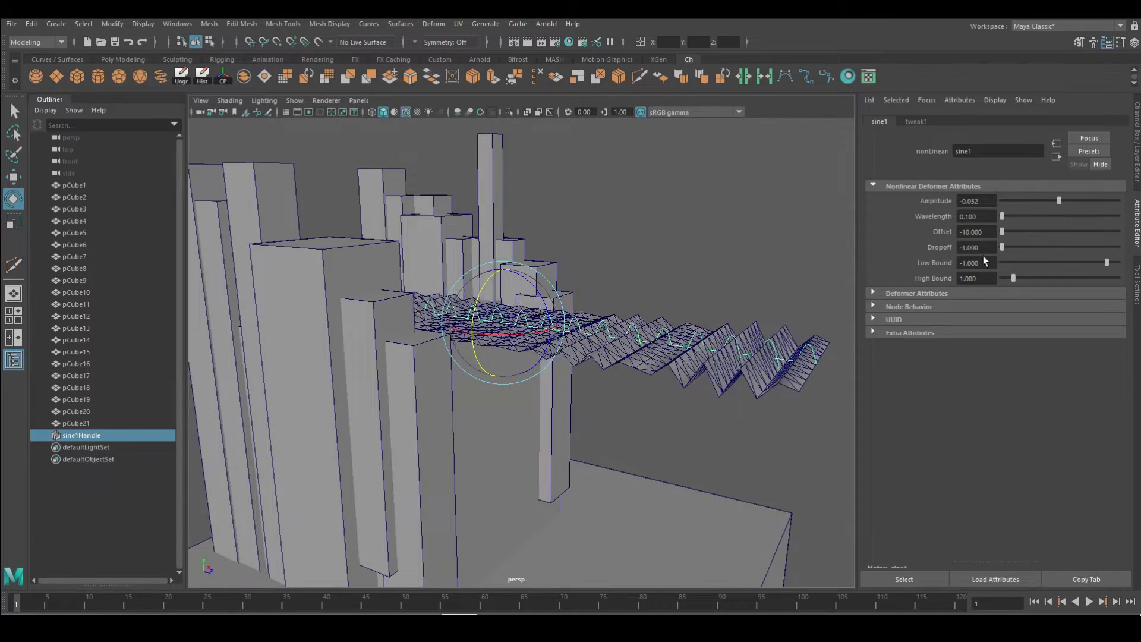
pyautogui.moveTo(714, 297)
pyautogui.keyDown('alt'); pyautogui.mouseDown()
pyautogui.moveTo(754, 313)
pyautogui.moveTo(632, 242)
pyautogui.mouseUp(); pyautogui.keyUp('alt')
pyautogui.moveTo(1008, 247); pyautogui.dragTo(1123, 261)
pyautogui.moveTo(743, 285)
pyautogui.keyDown('alt'); pyautogui.mouseDown()
pyautogui.moveTo(539, 221)
pyautogui.moveTo(579, 187)
pyautogui.moveTo(582, 212)
pyautogui.mouseUp(); pyautogui.keyUp('alt')
pyautogui.moveTo(1105, 262)
pyautogui.mouseDown()
pyautogui.moveTo(1121, 262)
pyautogui.moveTo(961, 273)
pyautogui.mouseUp()
pyautogui.keyDown('alt'); pyautogui.moveTo(565, 268); pyautogui.dragTo(417, 248); pyautogui.keyUp('alt')
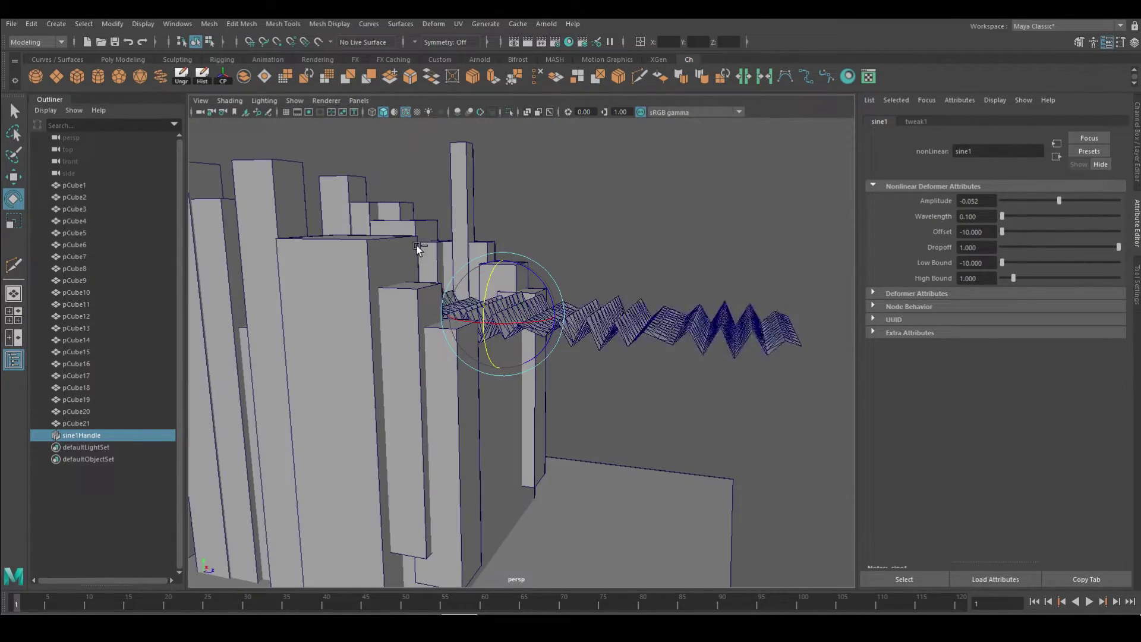
pyautogui.moveTo(1002, 277); pyautogui.dragTo(1036, 276)
pyautogui.moveTo(1118, 247); pyautogui.dragTo(1013, 247)
# - Reposition the sine handle to reshape the wave and reset Low Bound to -10
pyautogui.keyDown('alt'); pyautogui.moveTo(693, 275); pyautogui.dragTo(766, 279); pyautogui.keyUp('alt')
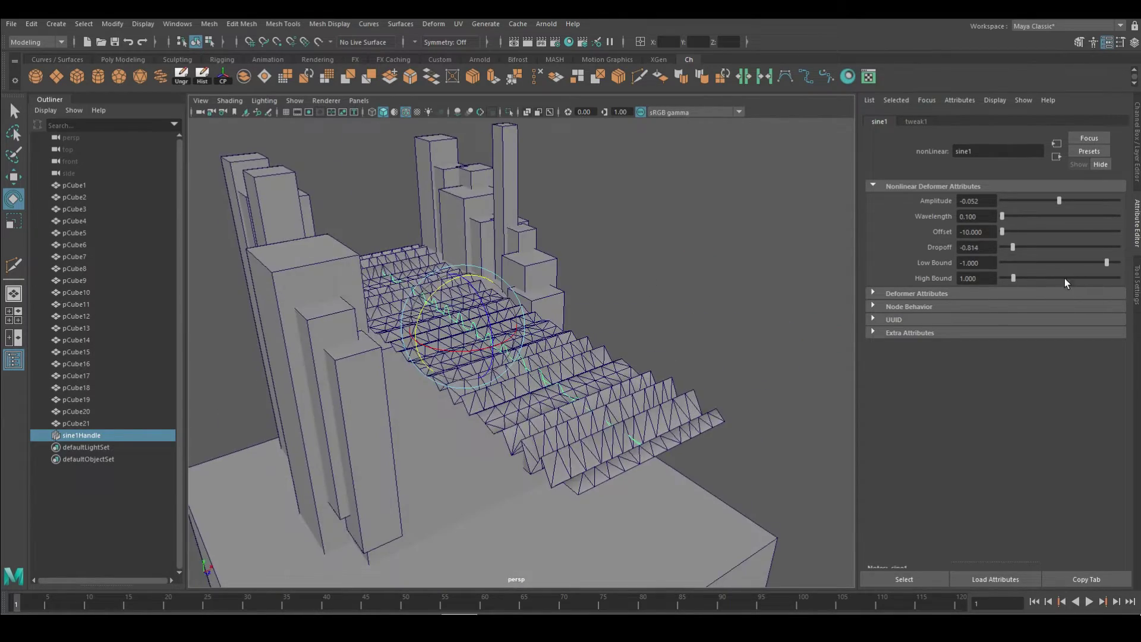
pyautogui.keyDown('alt'); pyautogui.moveTo(535, 310); pyautogui.dragTo(583, 309); pyautogui.keyUp('alt')
pyautogui.moveTo(463, 290)
pyautogui.mouseDown()
pyautogui.moveTo(471, 326)
pyautogui.moveTo(452, 345)
pyautogui.moveTo(496, 350)
pyautogui.mouseUp()
pyautogui.press('e')
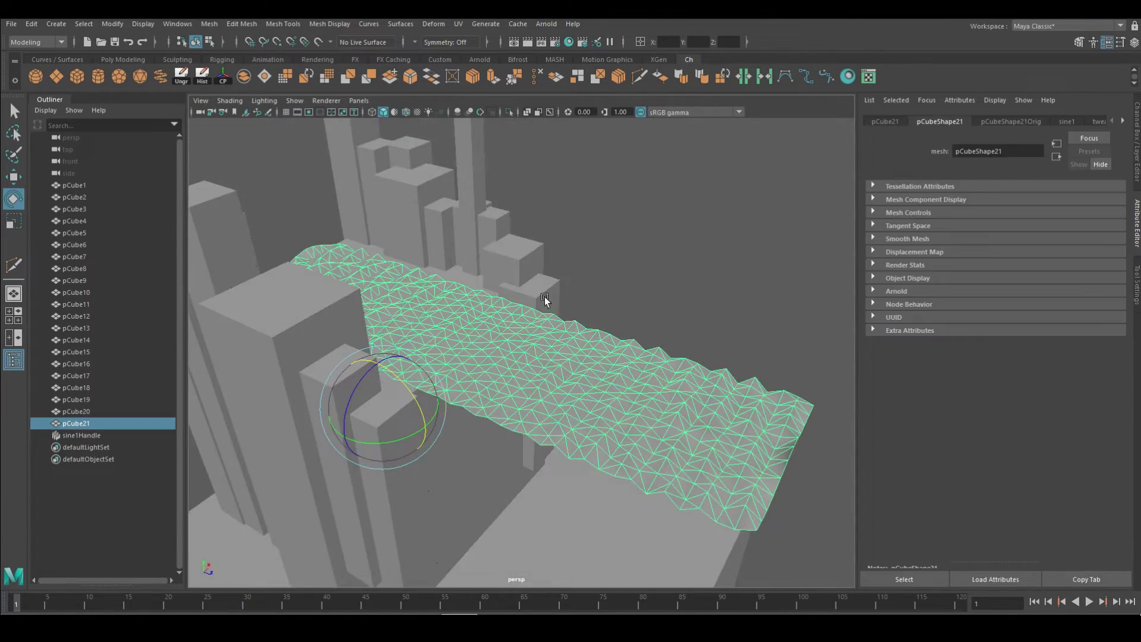
pyautogui.click(1067, 121)
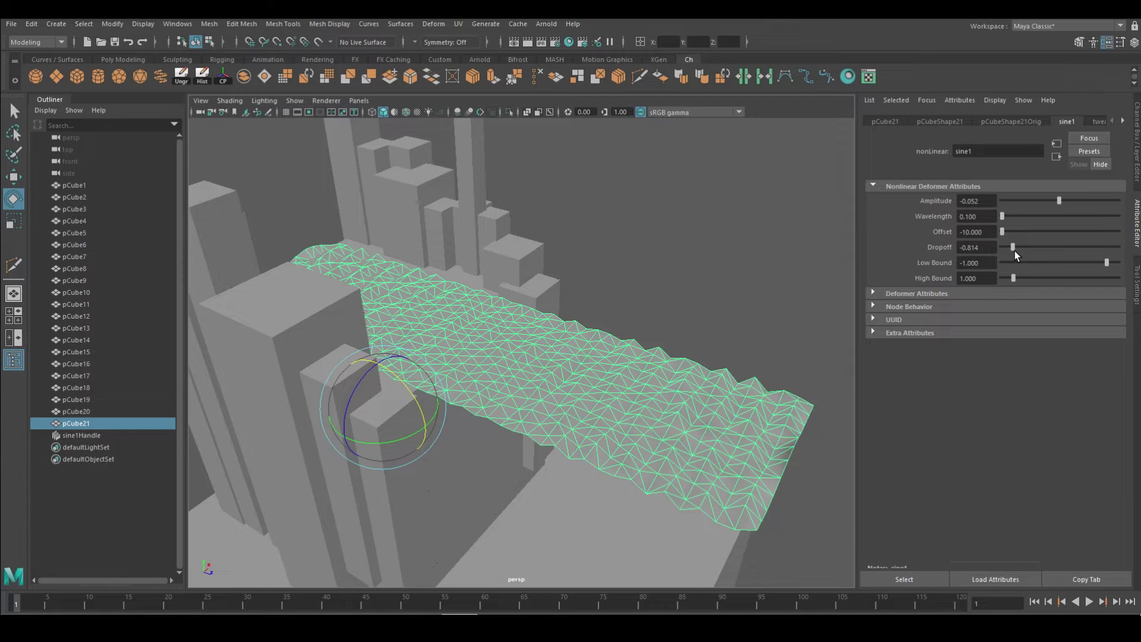
pyautogui.keyDown('alt'); pyautogui.moveTo(697, 386); pyautogui.dragTo(813, 343); pyautogui.keyUp('alt')
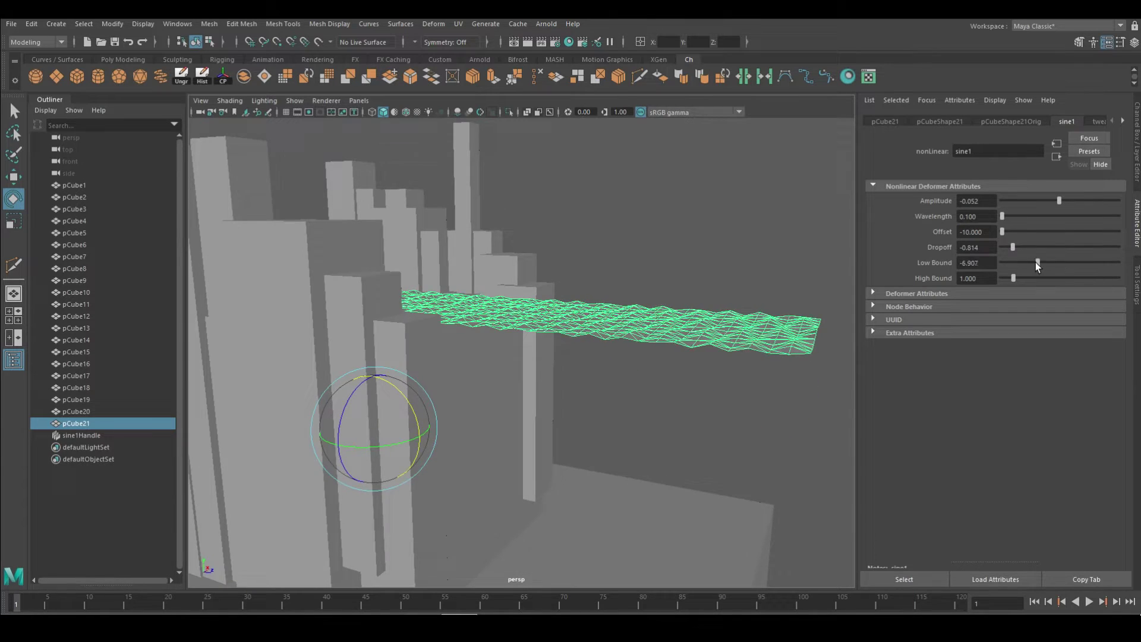
pyautogui.moveTo(1037, 262); pyautogui.dragTo(968, 263)
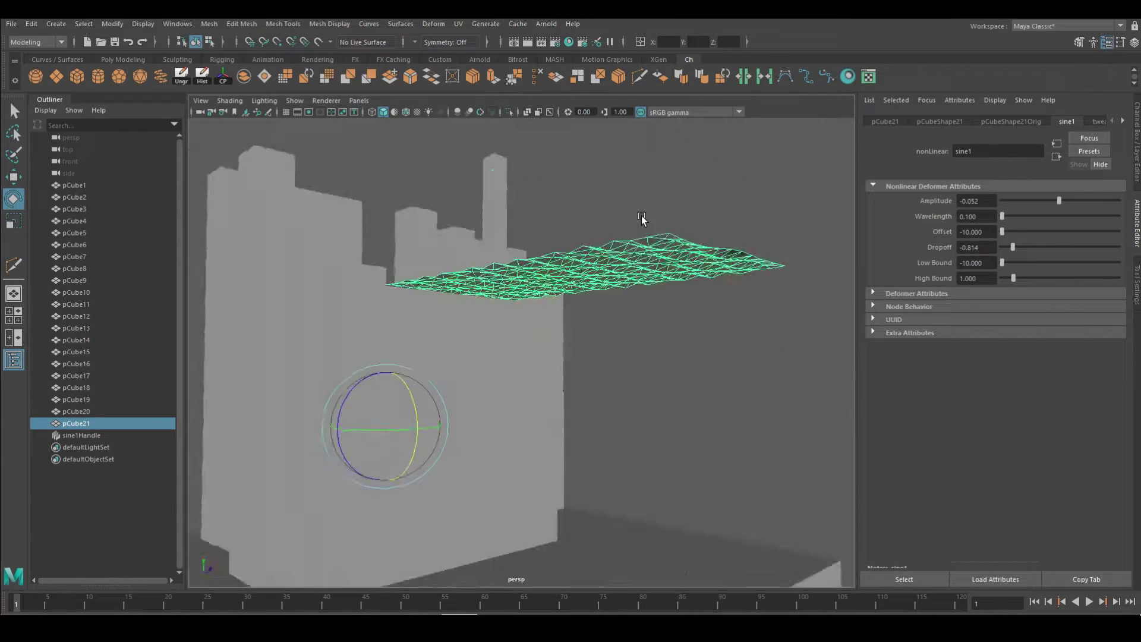
# - Frame the sine handle and turn on Wireframe on Shaded
pyautogui.click(149, 436)
pyautogui.press('f')
pyautogui.keyDown('alt'); pyautogui.moveTo(467, 219); pyautogui.dragTo(594, 297); pyautogui.keyUp('alt')
pyautogui.click(406, 111)
pyautogui.press('r')
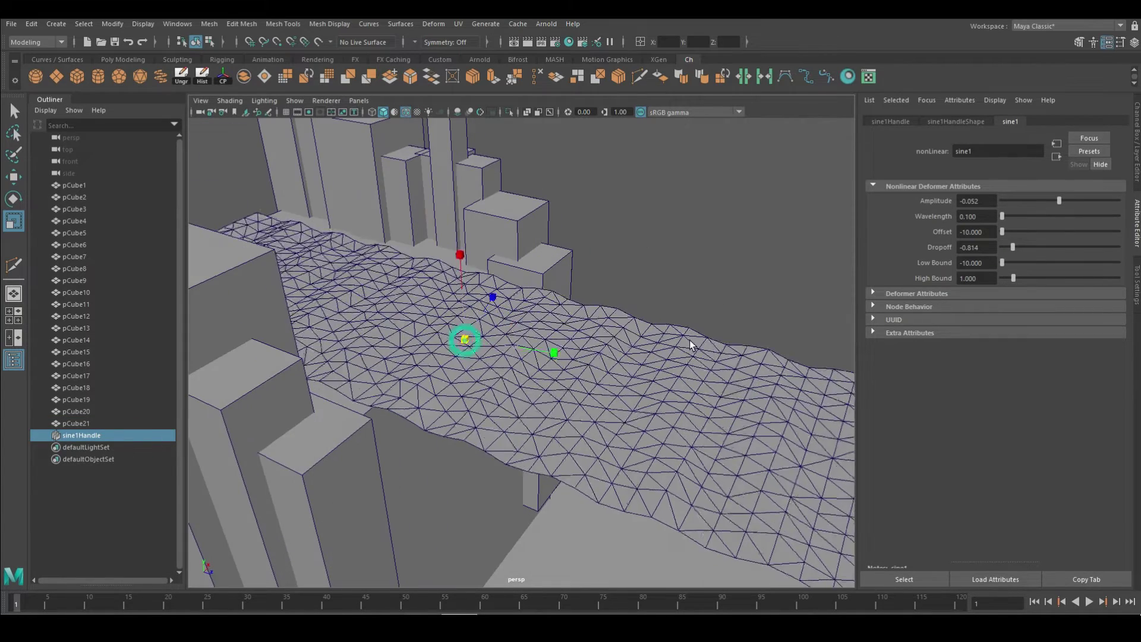
pyautogui.moveTo(772, 237)
pyautogui.keyDown('alt'); pyautogui.mouseDown()
pyautogui.moveTo(716, 252)
pyautogui.moveTo(657, 290)
pyautogui.moveTo(498, 261)
pyautogui.mouseUp(); pyautogui.keyUp('alt')
# - Add a bend deformer to the rippled strip with Curvature 90 and resize its handle
pyautogui.click(498, 261)
pyautogui.click(473, 24)
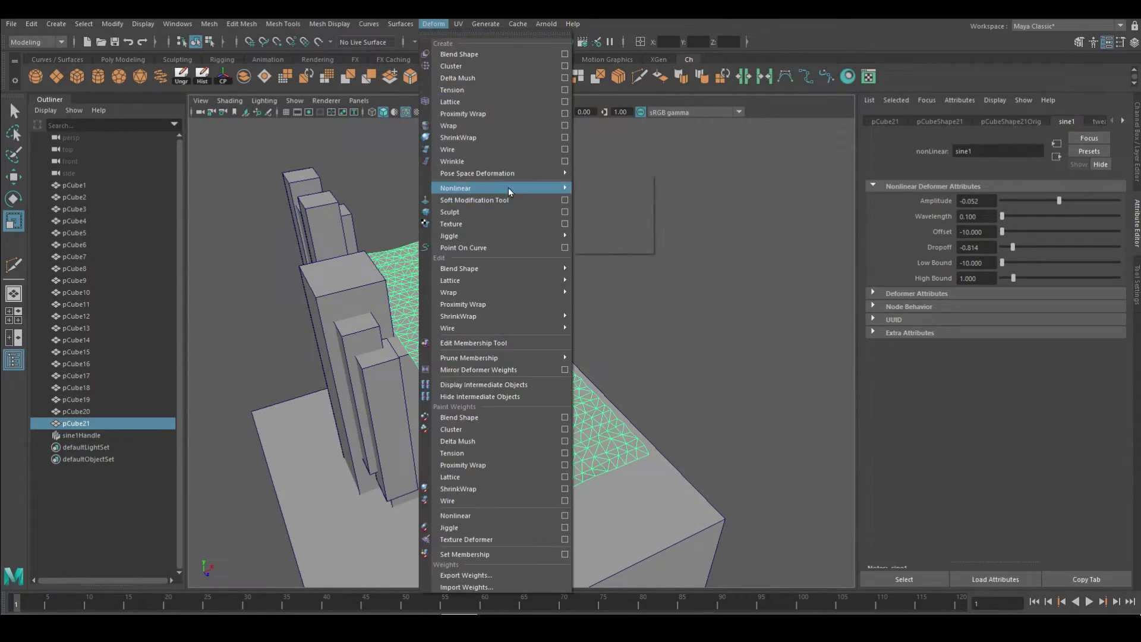
pyautogui.click(612, 187)
pyautogui.moveTo(533, 375); pyautogui.dragTo(505, 333, button='middle')
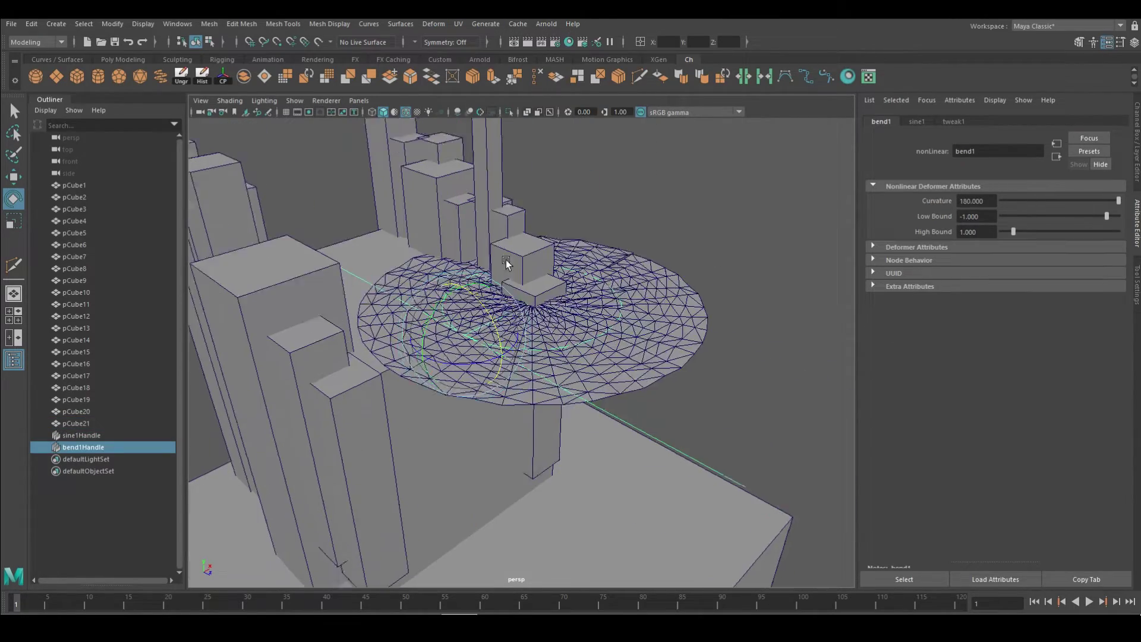
pyautogui.moveTo(505, 333)
pyautogui.keyDown('alt'); pyautogui.mouseDown()
pyautogui.moveTo(475, 287)
pyautogui.moveTo(511, 279)
pyautogui.mouseUp(); pyautogui.keyUp('alt')
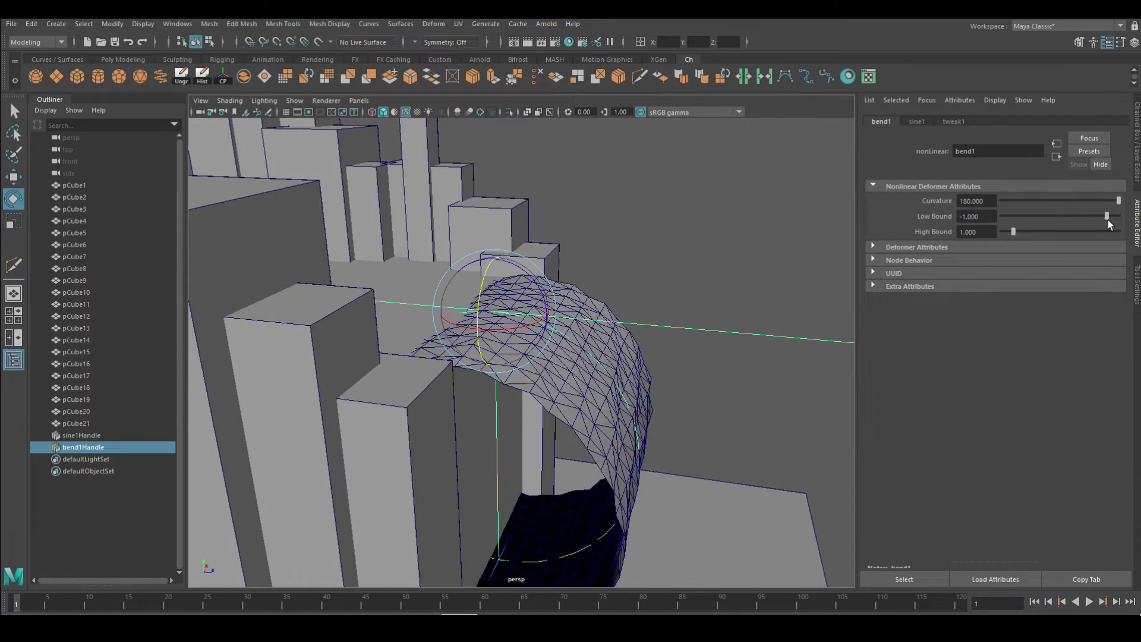
pyautogui.moveTo(773, 238)
pyautogui.keyDown('alt'); pyautogui.mouseDown()
pyautogui.moveTo(594, 241)
pyautogui.moveTo(653, 243)
pyautogui.mouseUp(); pyautogui.keyUp('alt')
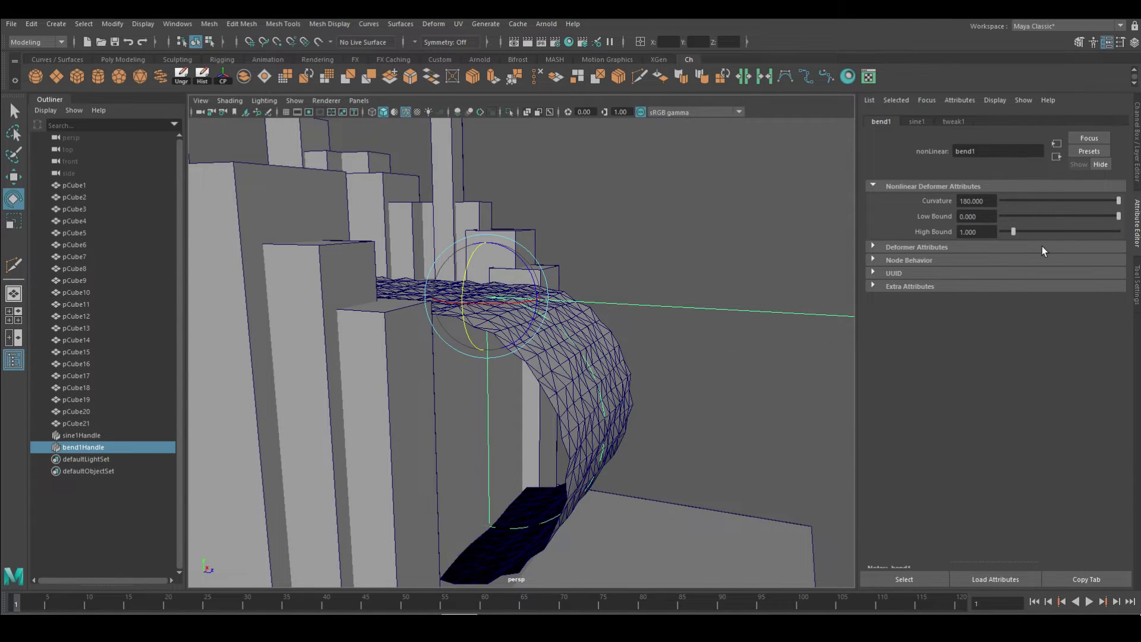
pyautogui.moveTo(1118, 201); pyautogui.dragTo(1090, 201)
pyautogui.press('r')
pyautogui.moveTo(275, 339)
pyautogui.keyDown('alt'); pyautogui.mouseDown()
pyautogui.moveTo(533, 333)
pyautogui.moveTo(379, 337)
pyautogui.moveTo(550, 355)
pyautogui.moveTo(608, 404)
pyautogui.mouseUp(); pyautogui.keyUp('alt')
pyautogui.moveTo(500, 361)
pyautogui.keyDown('alt'); pyautogui.mouseDown()
pyautogui.moveTo(436, 395)
pyautogui.moveTo(478, 437)
pyautogui.moveTo(483, 321)
pyautogui.moveTo(461, 354)
pyautogui.moveTo(416, 356)
pyautogui.moveTo(529, 368)
pyautogui.moveTo(510, 377)
pyautogui.mouseUp(); pyautogui.keyUp('alt')
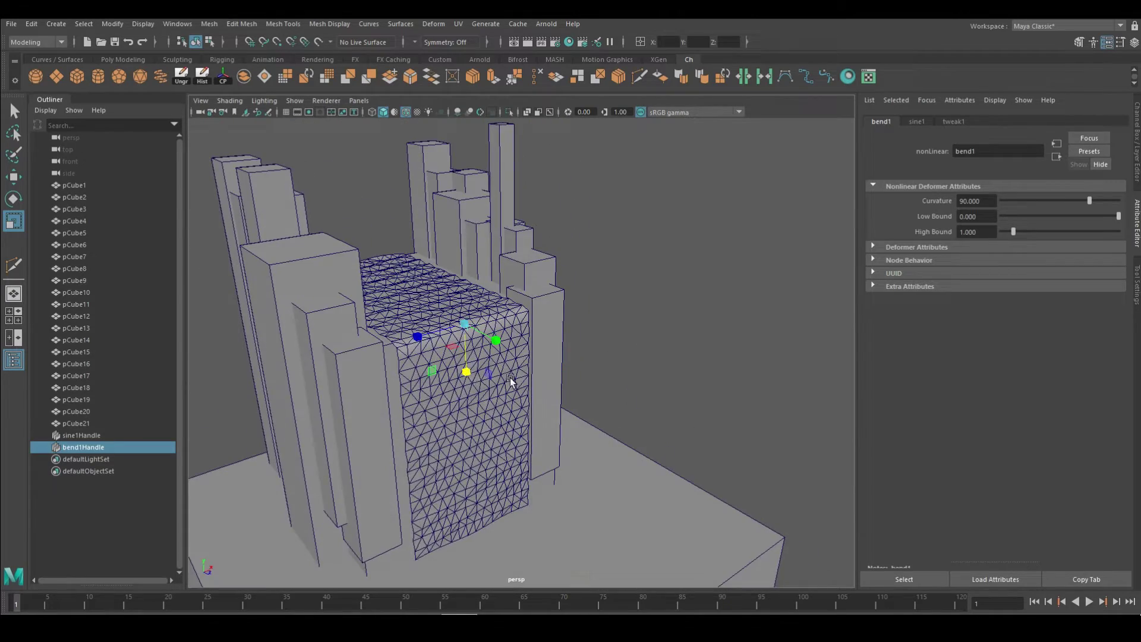
# - Select the sine1 handle and set its Amplitude to -0.052
pyautogui.click(649, 340)
pyautogui.keyDown('alt'); pyautogui.moveTo(649, 340); pyautogui.dragTo(303, 327); pyautogui.keyUp('alt')
pyautogui.click(81, 435)
pyautogui.moveTo(454, 255)
pyautogui.keyDown('alt'); pyautogui.mouseDown()
pyautogui.moveTo(517, 309)
pyautogui.moveTo(480, 327)
pyautogui.moveTo(713, 267)
pyautogui.mouseUp(); pyautogui.keyUp('alt')
pyautogui.click(1011, 121)
pyautogui.moveTo(1064, 204); pyautogui.dragTo(1057, 197)
pyautogui.moveTo(684, 273)
pyautogui.keyDown('alt'); pyautogui.mouseDown()
pyautogui.moveTo(611, 265)
pyautogui.moveTo(665, 250)
pyautogui.moveTo(603, 259)
pyautogui.moveTo(648, 261)
pyautogui.mouseUp(); pyautogui.keyUp('alt')
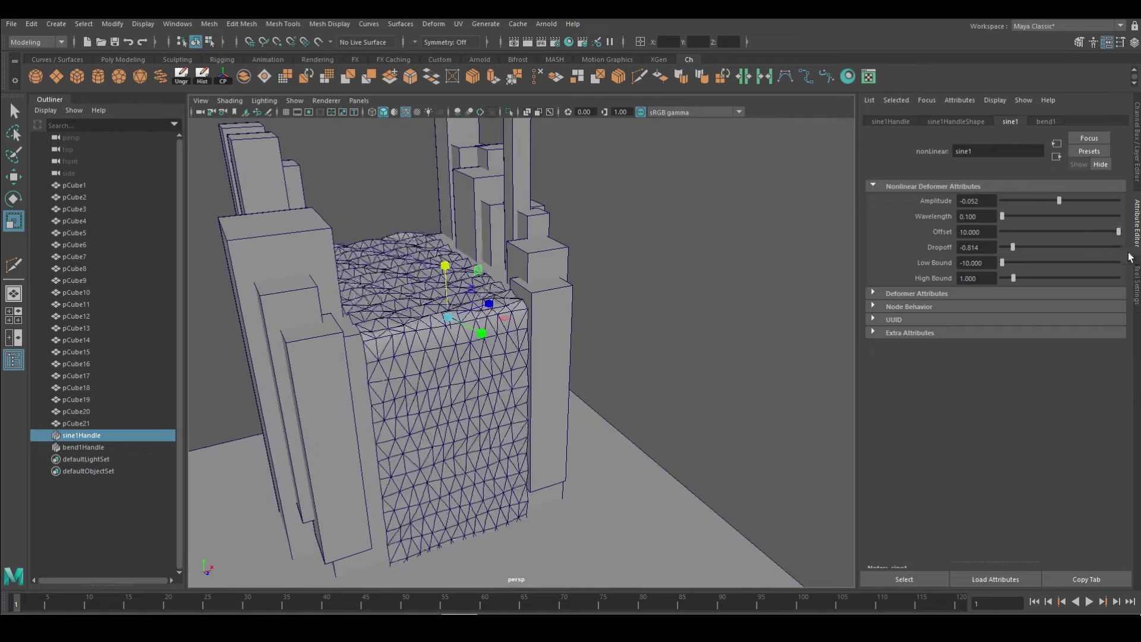
# - Shift sine1's Offset across its range, ending at 10.000
pyautogui.moveTo(1118, 231)
pyautogui.mouseDown()
pyautogui.moveTo(1002, 231)
pyautogui.moveTo(1101, 232)
pyautogui.mouseUp()
pyautogui.click(19, 205)
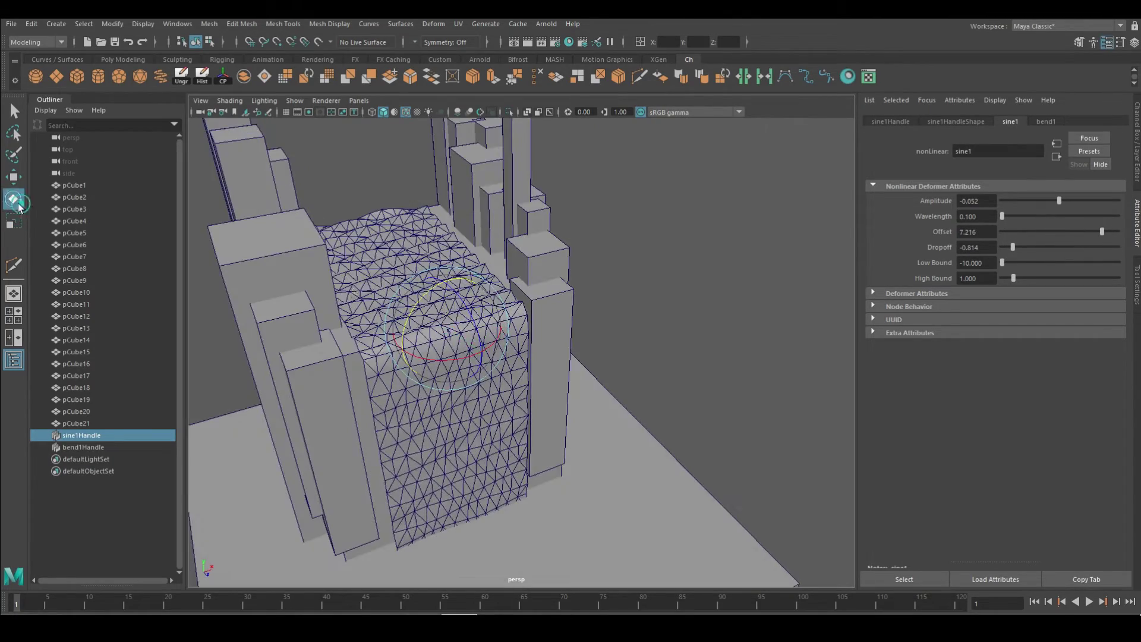
pyautogui.moveTo(443, 351); pyautogui.dragTo(437, 373)
pyautogui.moveTo(1100, 231)
pyautogui.mouseDown()
pyautogui.moveTo(1047, 231)
pyautogui.moveTo(1101, 234)
pyautogui.moveTo(1049, 244)
pyautogui.moveTo(1082, 250)
pyautogui.moveTo(1014, 250)
pyautogui.moveTo(1123, 266)
pyautogui.mouseUp()
pyautogui.keyDown('alt'); pyautogui.moveTo(534, 266); pyautogui.dragTo(630, 252); pyautogui.keyUp('alt')
# - Add a second sine deformer to pCube21 with Amplitude -0.052
pyautogui.click(561, 259)
pyautogui.click(433, 24)
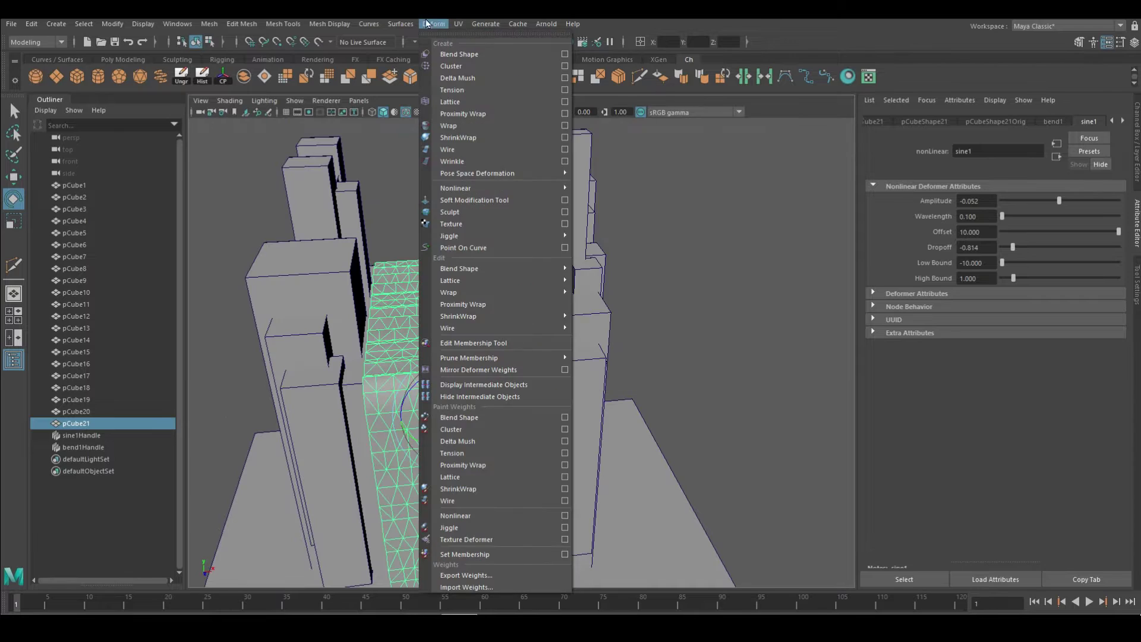
pyautogui.moveTo(619, 226)
pyautogui.keyDown('alt'); pyautogui.mouseDown()
pyautogui.moveTo(501, 347)
pyautogui.moveTo(413, 316)
pyautogui.moveTo(475, 73)
pyautogui.mouseUp(); pyautogui.keyUp('alt')
pyautogui.click(433, 24)
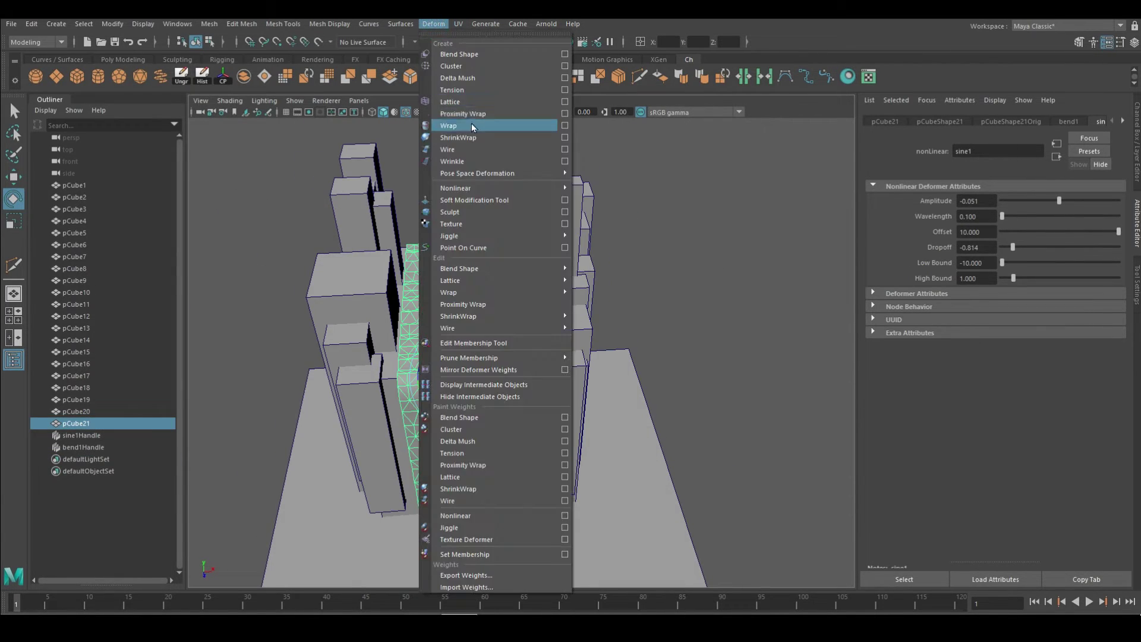
pyautogui.click(613, 212)
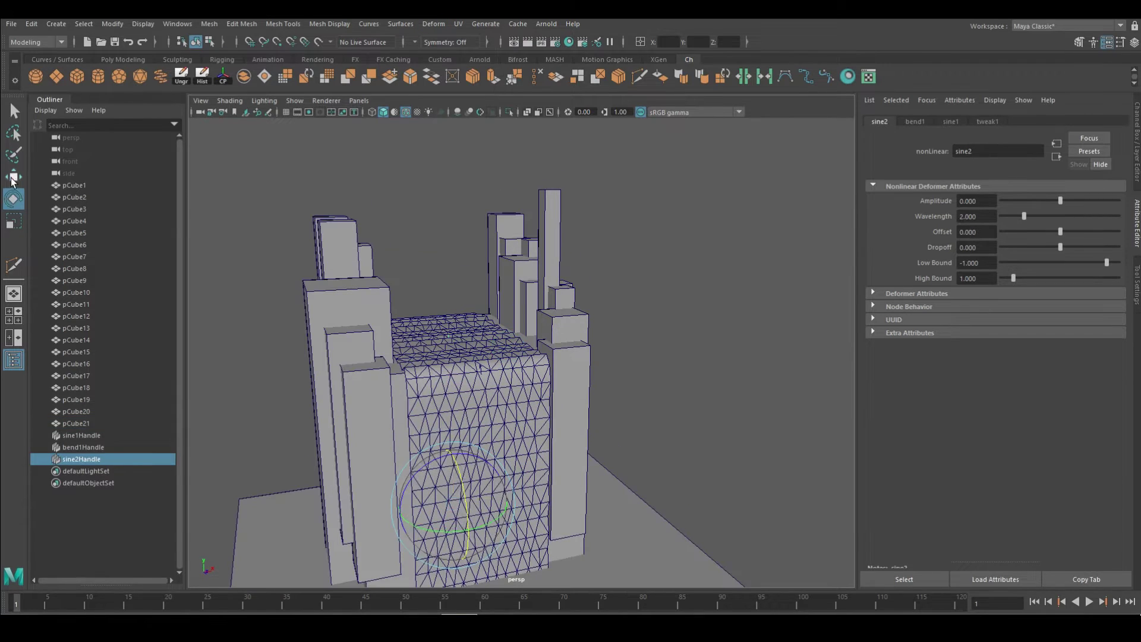
pyautogui.moveTo(1060, 200); pyautogui.dragTo(1064, 200)
pyautogui.moveTo(436, 265)
pyautogui.keyDown('alt'); pyautogui.mouseDown()
pyautogui.moveTo(415, 262)
pyautogui.moveTo(380, 284)
pyautogui.moveTo(416, 354)
pyautogui.mouseUp(); pyautogui.keyUp('alt')
pyautogui.moveTo(1064, 200); pyautogui.dragTo(1002, 216)
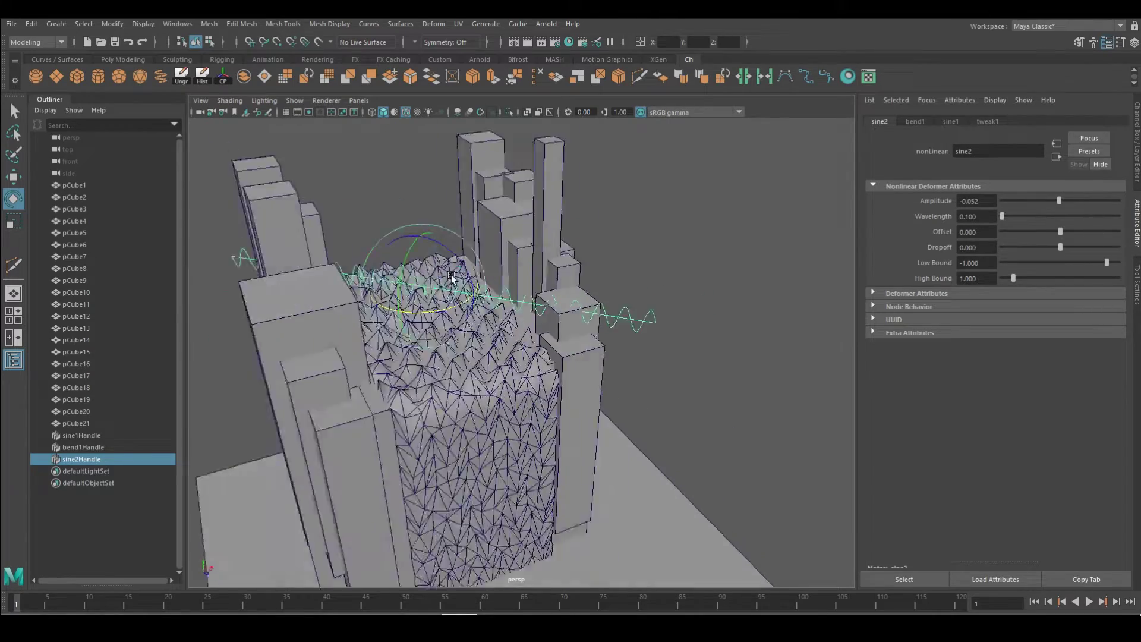
# - Raise sine2's High Bound to about 1.031 and inspect the ripples from above
pyautogui.keyDown('alt'); pyautogui.moveTo(433, 219); pyautogui.dragTo(451, 309); pyautogui.keyUp('alt')
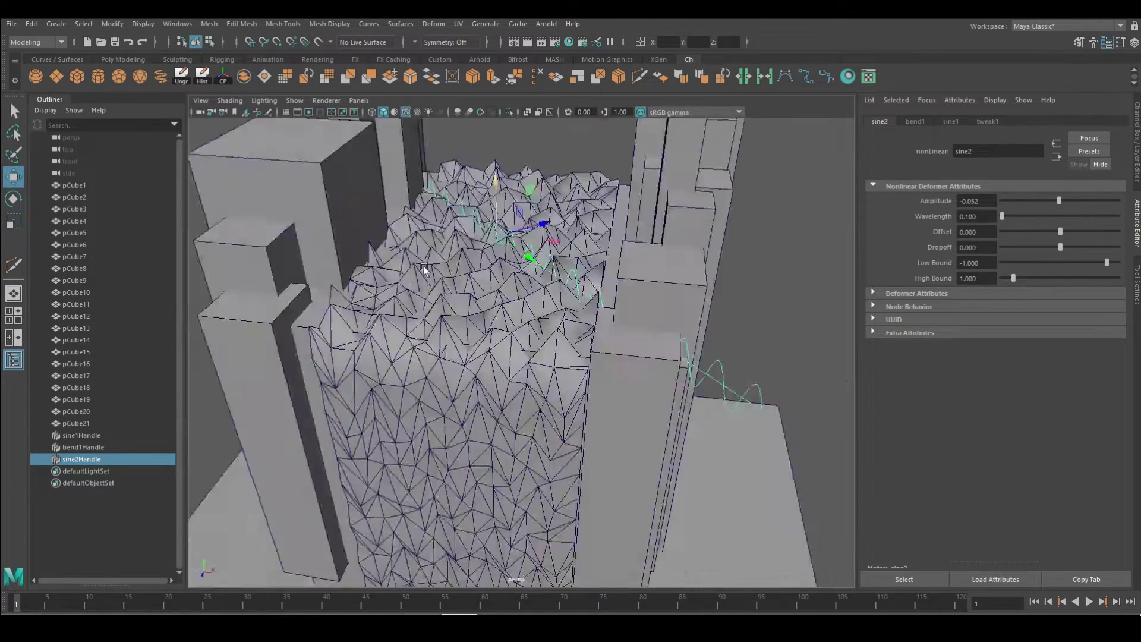
pyautogui.moveTo(1058, 201)
pyautogui.mouseDown()
pyautogui.moveTo(1001, 233)
pyautogui.moveTo(1089, 266)
pyautogui.mouseUp()
pyautogui.moveTo(1012, 279); pyautogui.dragTo(1013, 278)
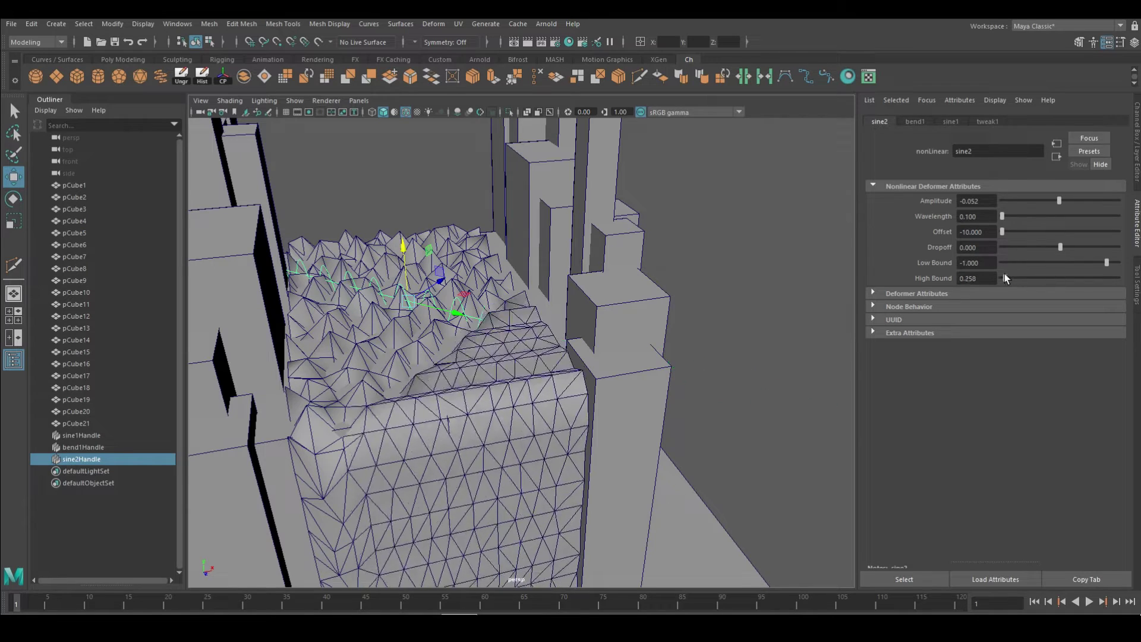
pyautogui.keyDown('alt'); pyautogui.moveTo(535, 357); pyautogui.dragTo(377, 291); pyautogui.keyUp('alt')
pyautogui.press('e')
pyautogui.press('r')
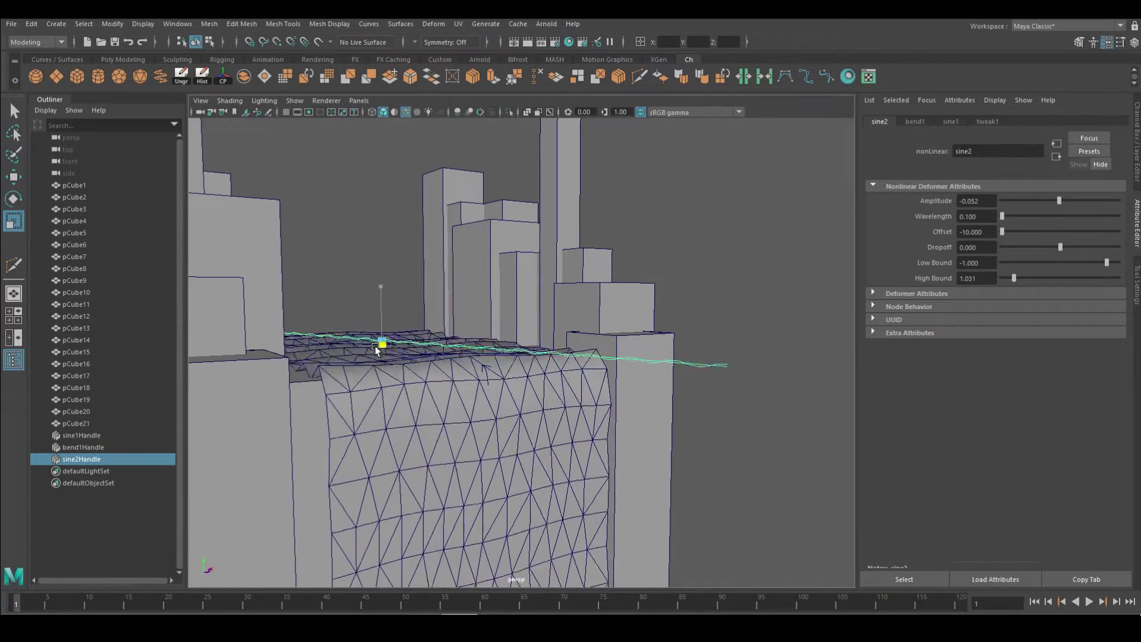
pyautogui.moveTo(374, 366)
pyautogui.keyDown('alt'); pyautogui.mouseDown()
pyautogui.moveTo(602, 327)
pyautogui.moveTo(95, 462)
pyautogui.mouseUp(); pyautogui.keyUp('alt')
# - Scrub sine1's Offset from bend1Handle to preview the ripples, then reselect pCube21
pyautogui.click(111, 446)
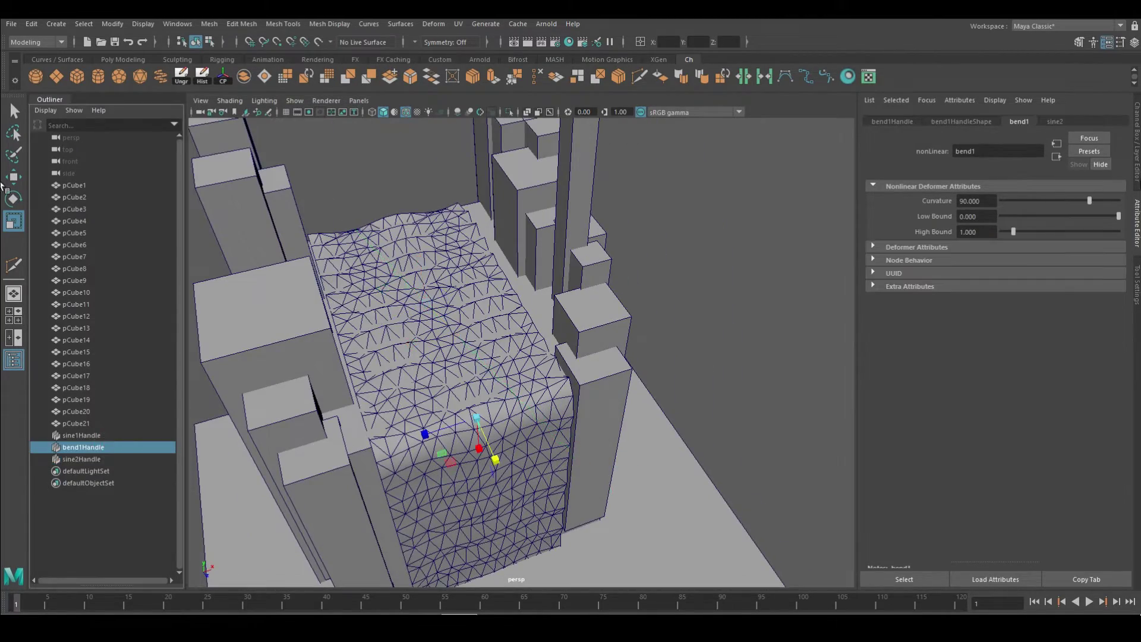
pyautogui.click(1011, 121)
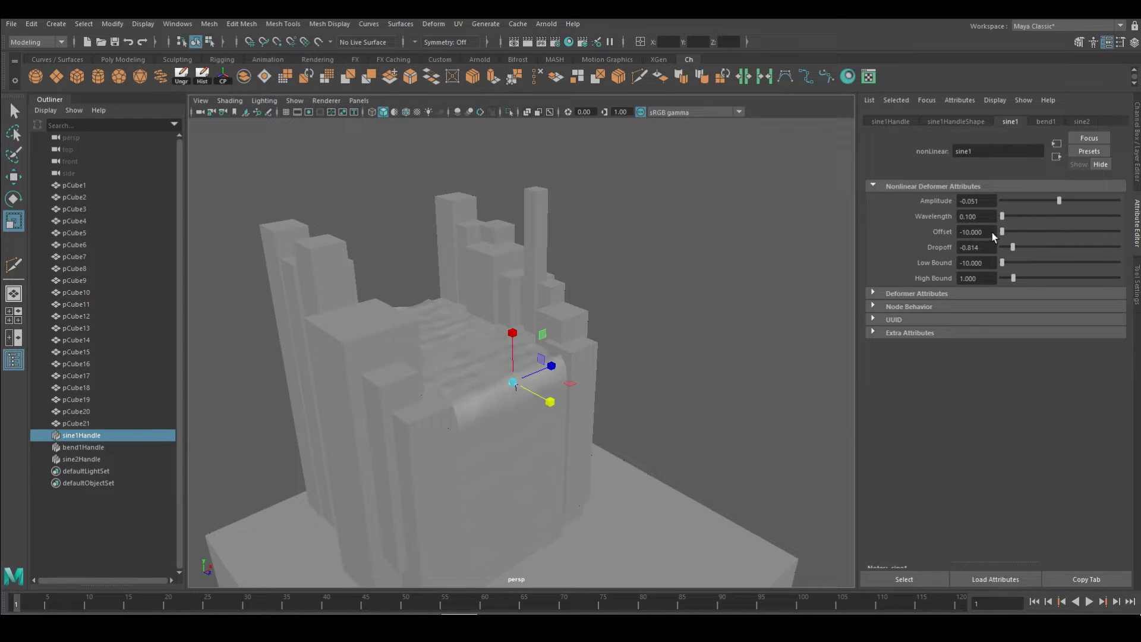
pyautogui.moveTo(1083, 231); pyautogui.dragTo(1068, 231)
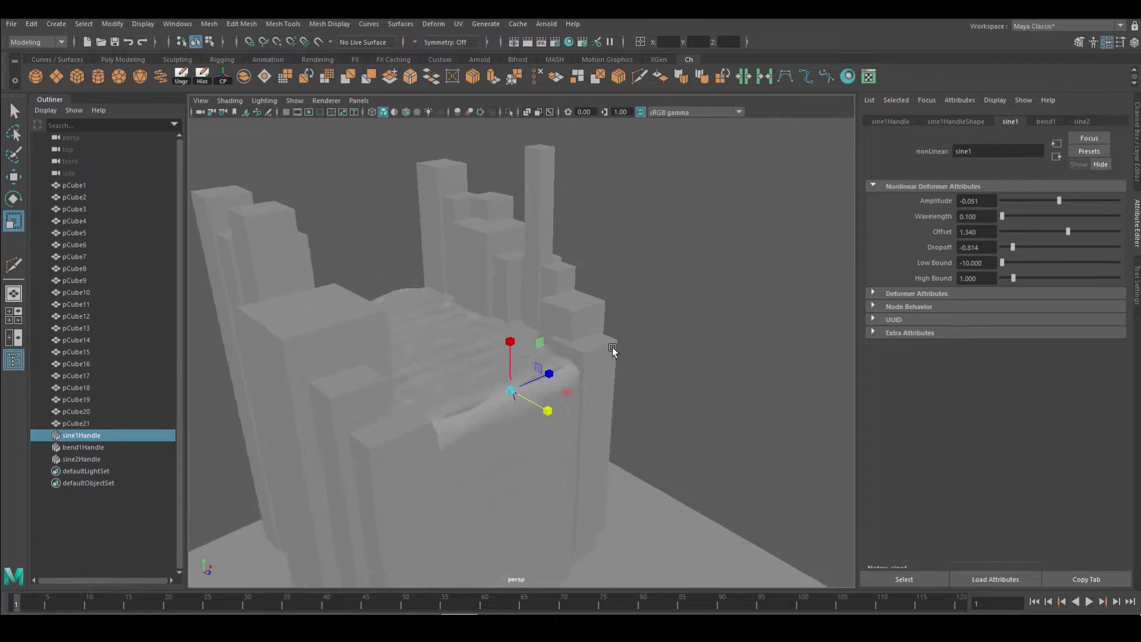
pyautogui.scroll(5, 612, 347)
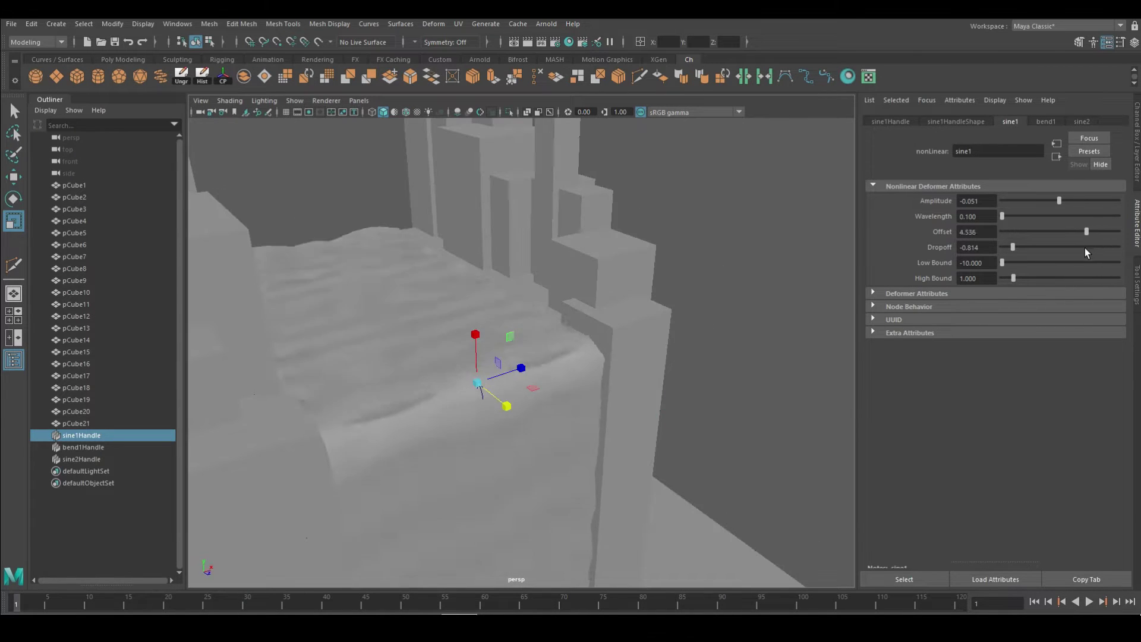
pyautogui.click(433, 319)
# - Extrude the water mesh faces 0.502 to give it thickness
pyautogui.moveTo(433, 319); pyautogui.dragTo(545, 355, button='right')
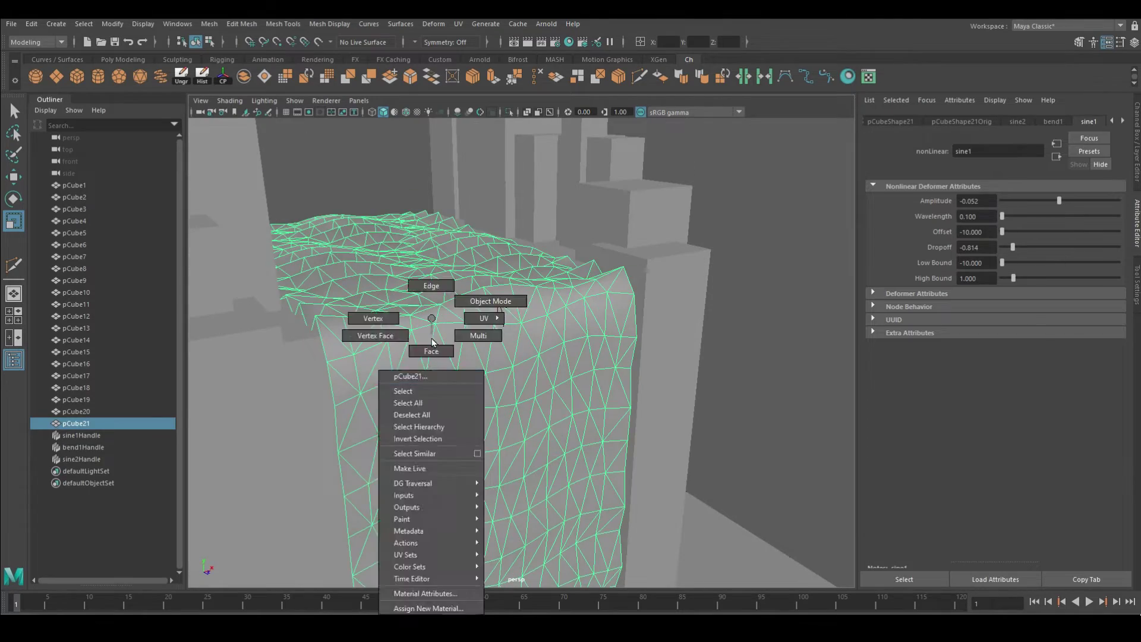
pyautogui.hotkey('ctrl', 'e')
pyautogui.moveTo(545, 355)
pyautogui.keyDown('alt'); pyautogui.mouseDown()
pyautogui.moveTo(534, 297)
pyautogui.moveTo(633, 310)
pyautogui.mouseUp(); pyautogui.keyUp('alt')
# - Set sine2's Offset to 10 and adjust sine1's Offset, then reselect pCube21
pyautogui.click(952, 121)
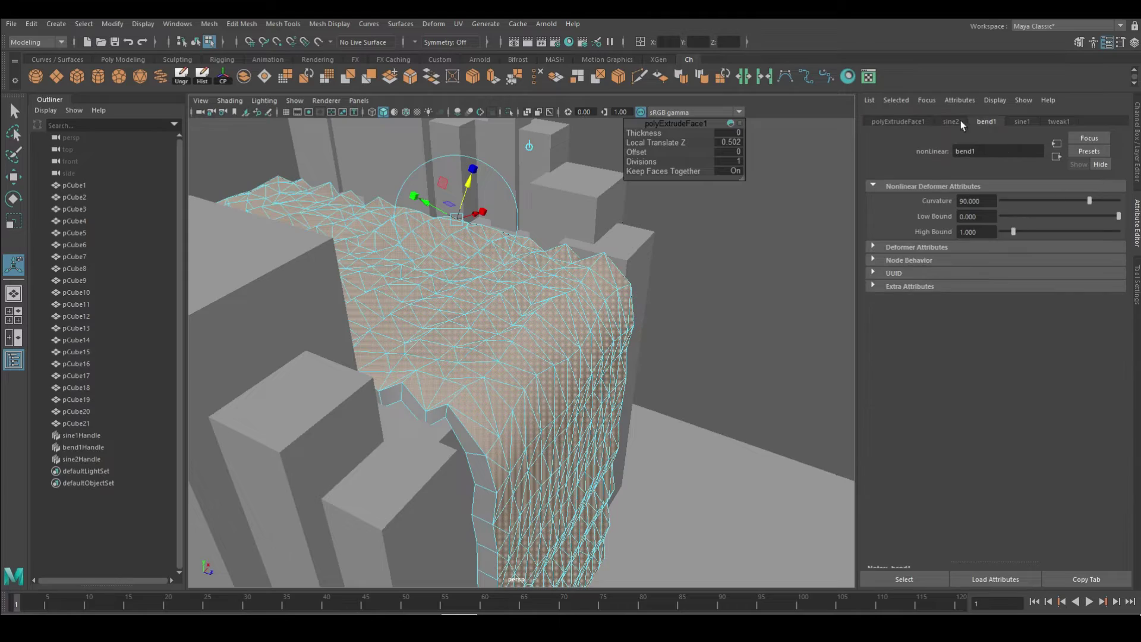
pyautogui.moveTo(1005, 231)
pyautogui.mouseDown()
pyautogui.moveTo(1066, 240)
pyautogui.moveTo(1056, 262)
pyautogui.mouseUp()
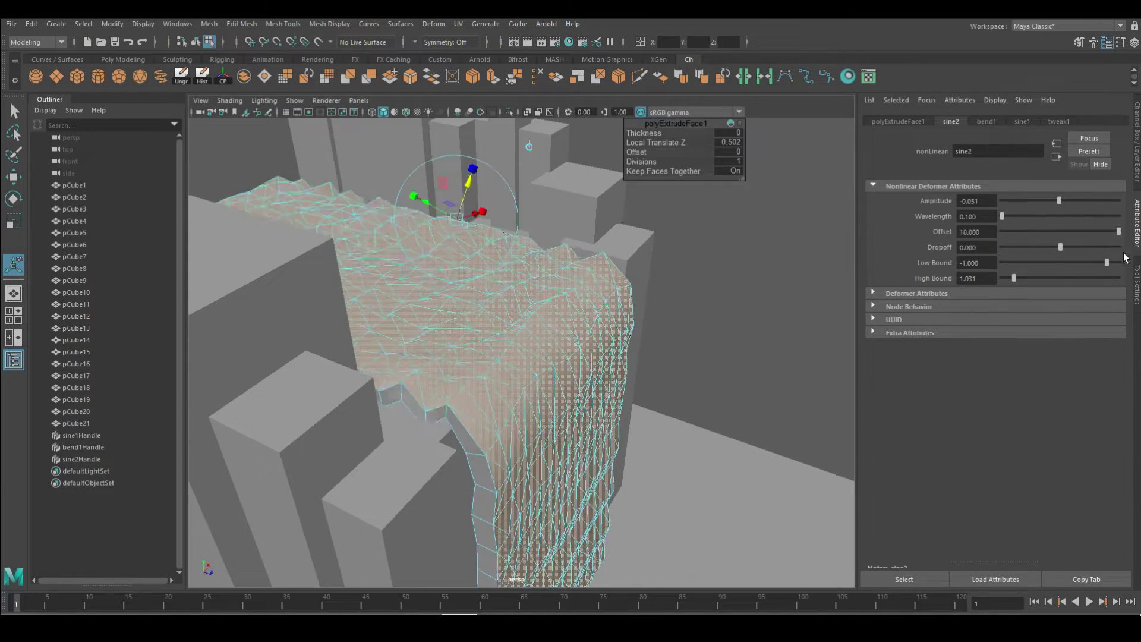
pyautogui.click(1012, 120)
pyautogui.moveTo(1002, 231)
pyautogui.mouseDown()
pyautogui.moveTo(1093, 259)
pyautogui.moveTo(1024, 259)
pyautogui.moveTo(1114, 280)
pyautogui.mouseUp()
pyautogui.click(799, 240)
pyautogui.press('q')
pyautogui.click(521, 299)
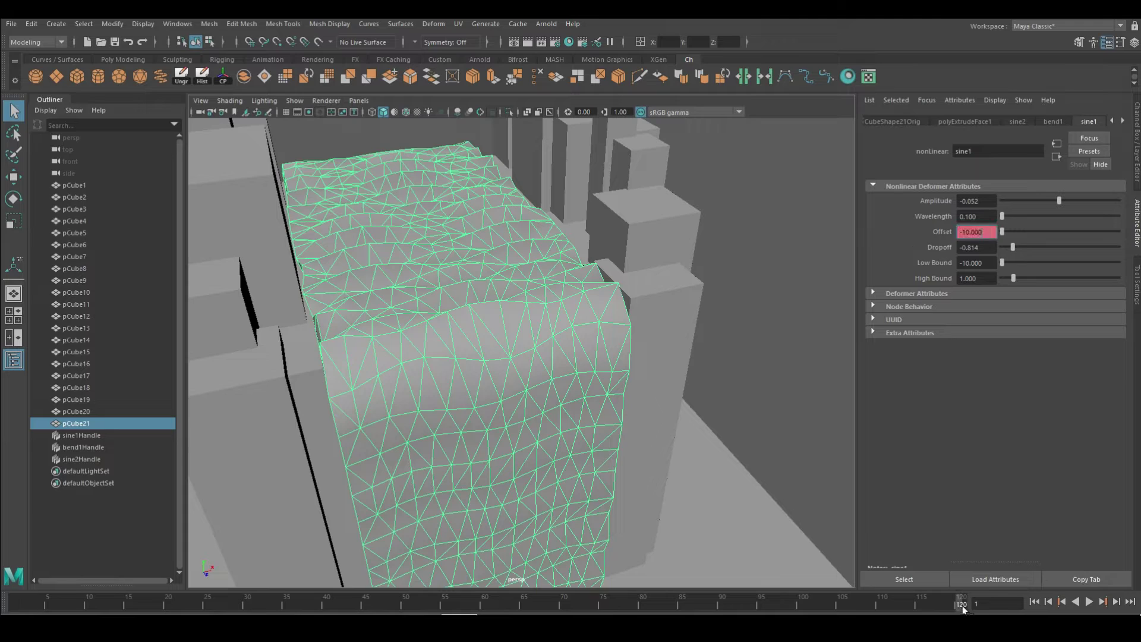
# - Play the animation and open the Graph Editor to review the keyed Offset
pyautogui.click(1091, 606)
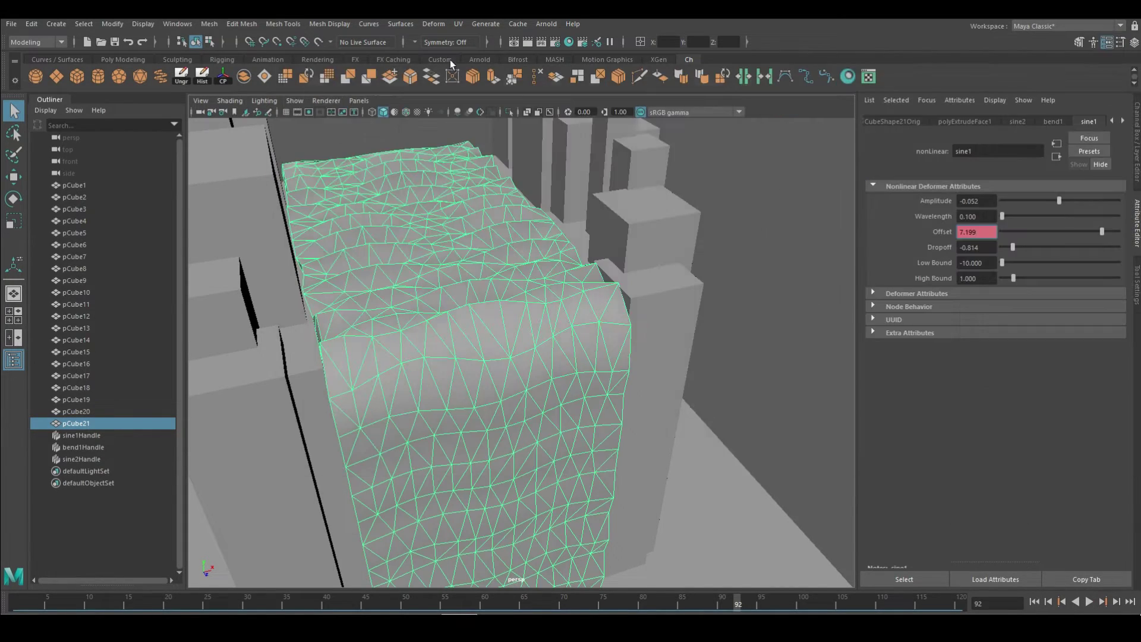
pyautogui.click(177, 23)
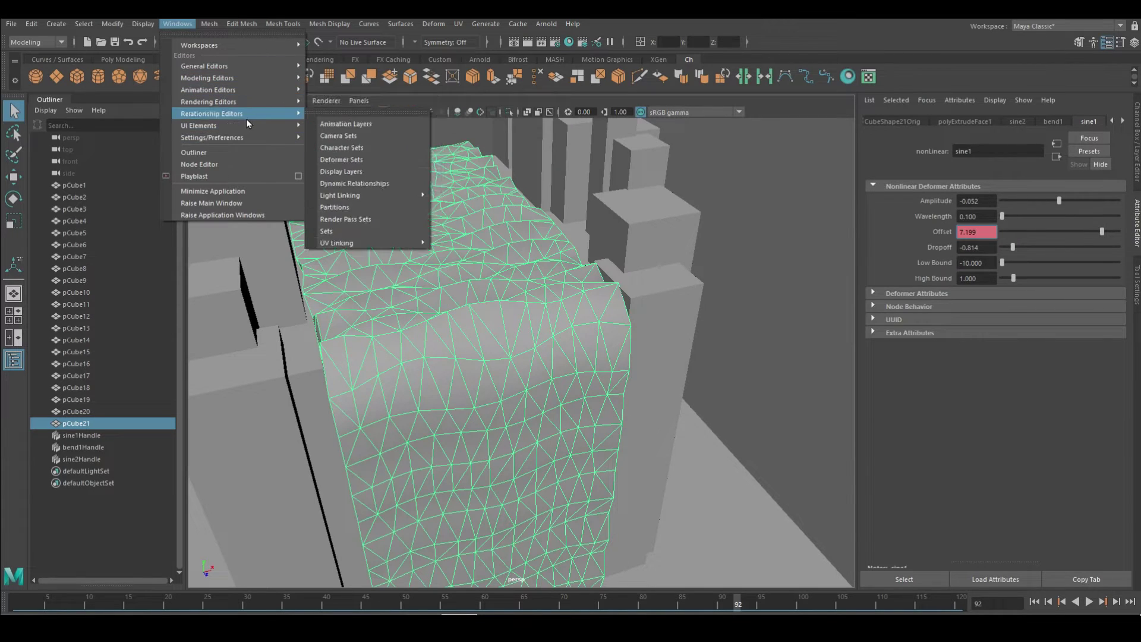
pyautogui.click(339, 90)
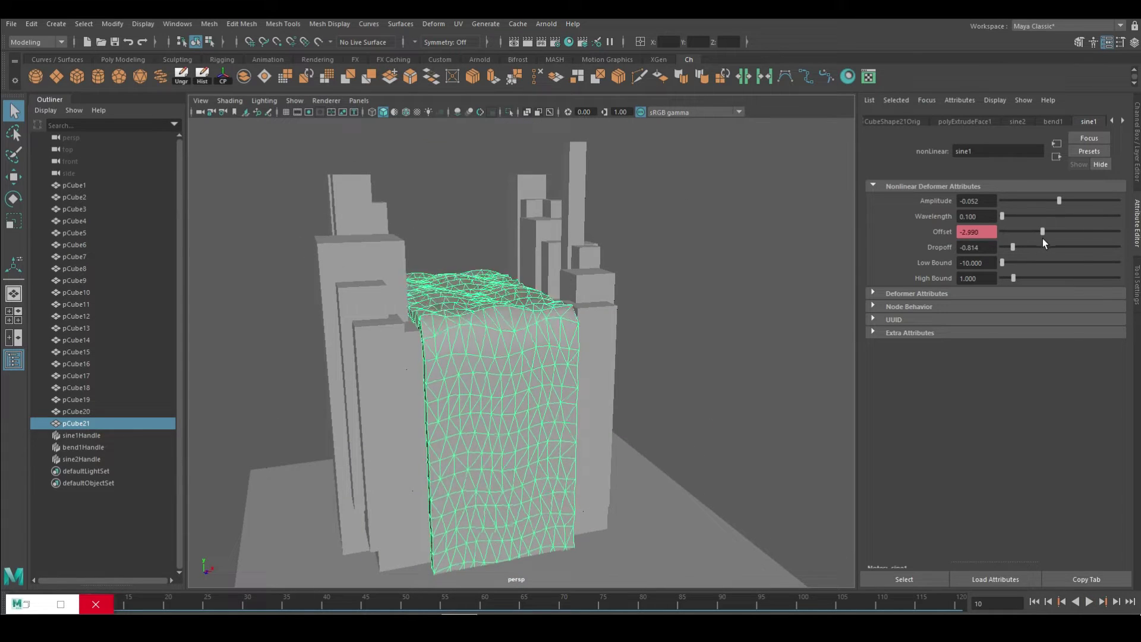
pyautogui.moveTo(172, 609); pyautogui.dragTo(70, 601)
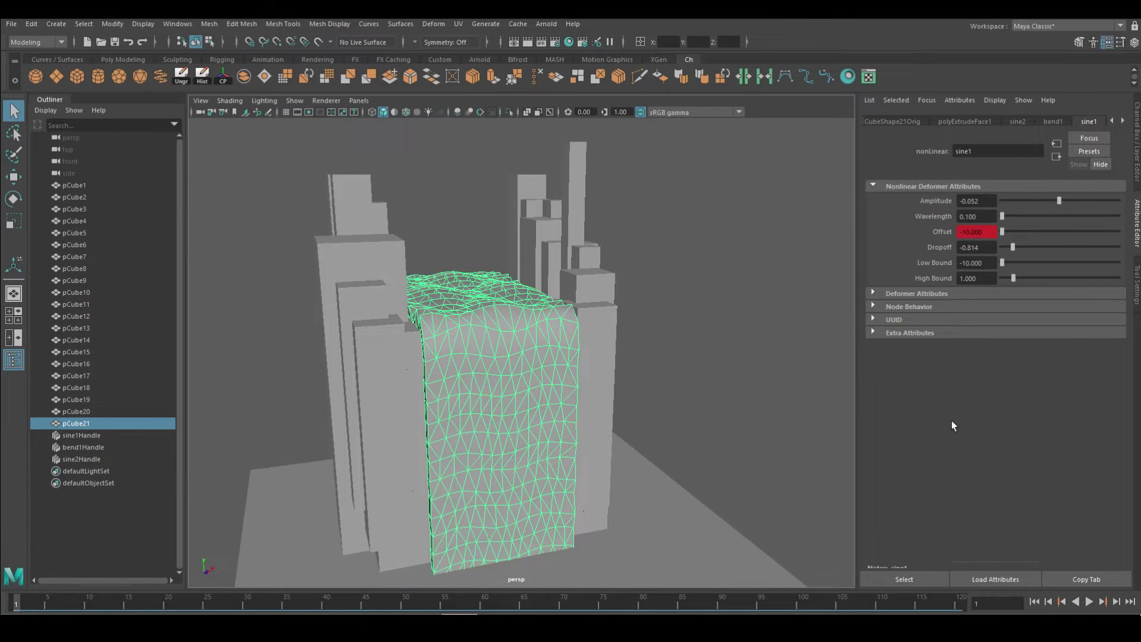
pyautogui.keyDown('alt'); pyautogui.moveTo(719, 384); pyautogui.dragTo(702, 428); pyautogui.keyUp('alt')
pyautogui.moveTo(350, 605); pyautogui.dragTo(334, 604)
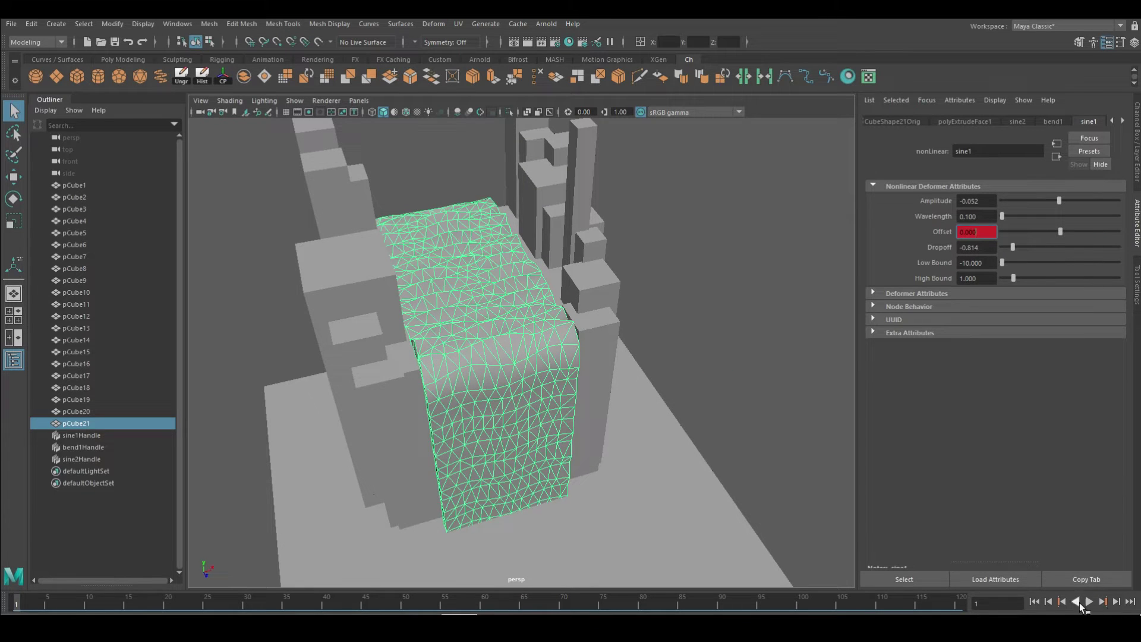
# - Replay the animation while orbiting the waterfall to watch the flowing ripples
pyautogui.click(755, 410)
pyautogui.moveTo(713, 382)
pyautogui.keyDown('alt'); pyautogui.mouseDown()
pyautogui.moveTo(741, 387)
pyautogui.moveTo(719, 477)
pyautogui.mouseUp(); pyautogui.keyUp('alt')
pyautogui.click(1094, 605)
pyautogui.keyDown('alt'); pyautogui.moveTo(581, 415); pyautogui.dragTo(658, 416); pyautogui.keyUp('alt')
pyautogui.click(511, 386)
pyautogui.click(714, 386)
pyautogui.hotkey('alt', 'v')
pyautogui.moveTo(713, 386)
pyautogui.keyDown('alt'); pyautogui.mouseDown()
pyautogui.moveTo(706, 415)
pyautogui.moveTo(675, 410)
pyautogui.moveTo(630, 372)
pyautogui.moveTo(530, 331)
pyautogui.mouseUp(); pyautogui.keyUp('alt')
pyautogui.hotkey('alt', 'v')
# - Select bend1Handle, watch the deformation play back, and adjust sine2's High Bound
pyautogui.click(552, 369)
pyautogui.moveTo(552, 370)
pyautogui.keyDown('alt'); pyautogui.mouseDown()
pyautogui.moveTo(517, 408)
pyautogui.moveTo(525, 264)
pyautogui.moveTo(502, 309)
pyautogui.moveTo(509, 321)
pyautogui.moveTo(499, 278)
pyautogui.mouseUp(); pyautogui.keyUp('alt')
pyautogui.moveTo(583, 372)
pyautogui.keyDown('alt'); pyautogui.mouseDown()
pyautogui.moveTo(583, 433)
pyautogui.moveTo(510, 426)
pyautogui.moveTo(773, 489)
pyautogui.moveTo(771, 521)
pyautogui.mouseUp(); pyautogui.keyUp('alt')
pyautogui.click(1075, 603)
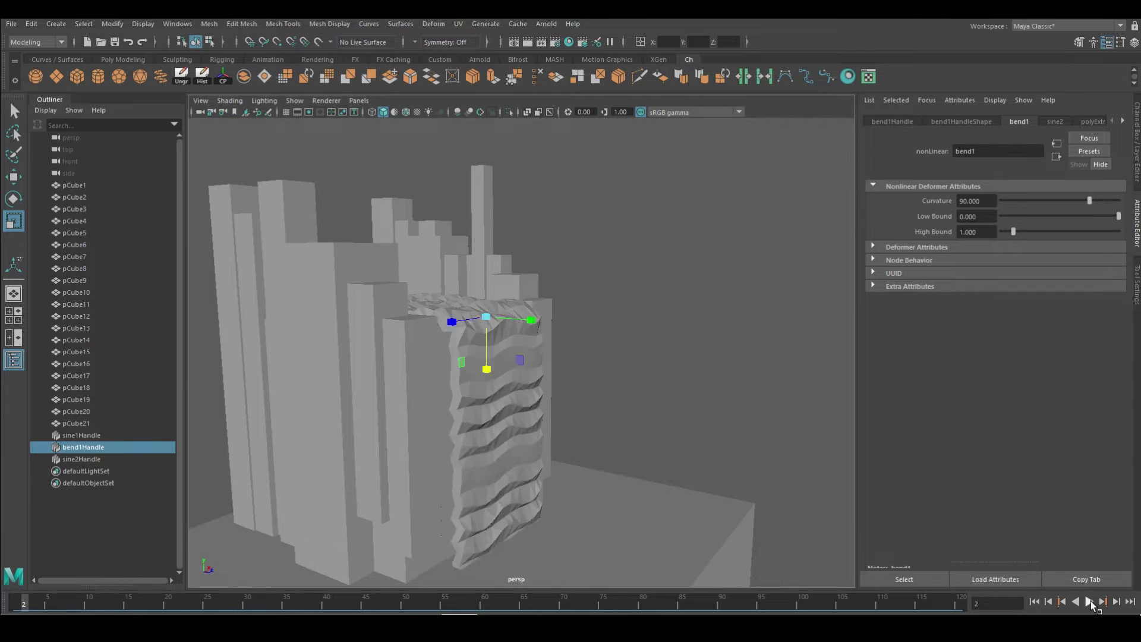
pyautogui.click(1089, 603)
pyautogui.moveTo(822, 548)
pyautogui.keyDown('alt'); pyautogui.mouseDown()
pyautogui.moveTo(535, 408)
pyautogui.moveTo(580, 453)
pyautogui.moveTo(447, 222)
pyautogui.mouseUp(); pyautogui.keyUp('alt')
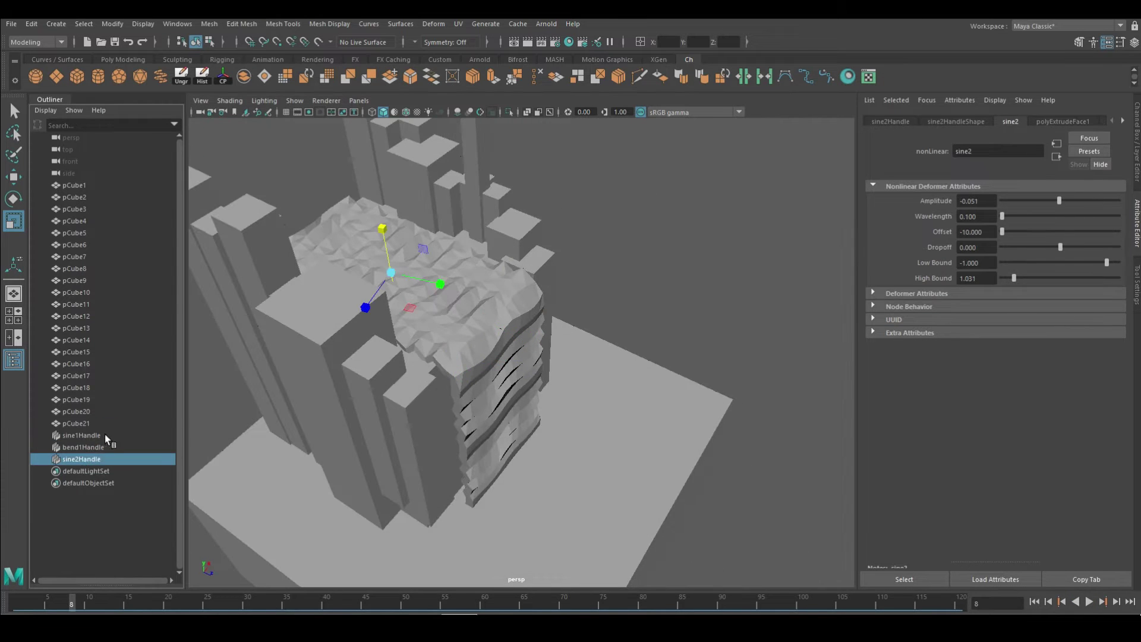
pyautogui.keyDown('alt'); pyautogui.moveTo(484, 282); pyautogui.dragTo(514, 465); pyautogui.keyUp('alt')
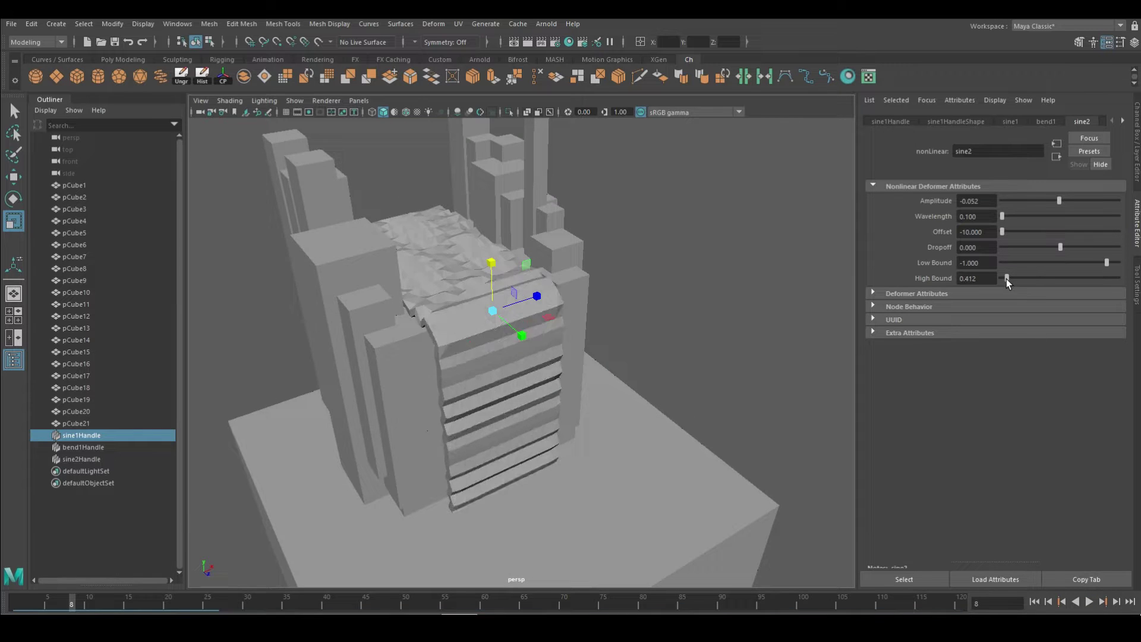
pyautogui.moveTo(1007, 279); pyautogui.dragTo(1008, 281)
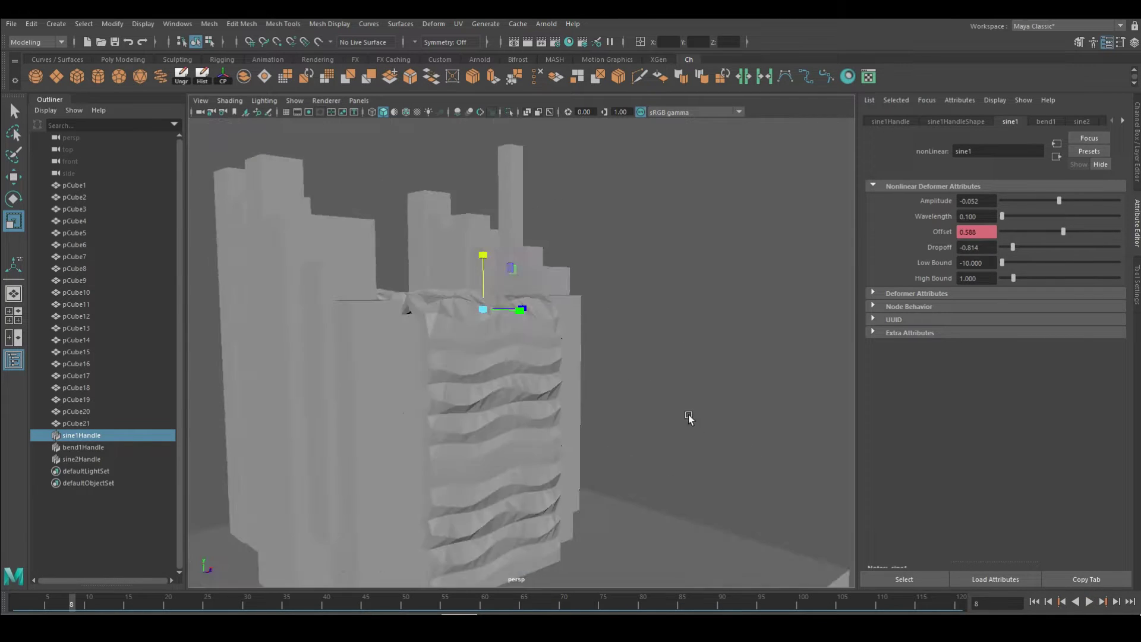
# - Tune sine1 to Amplitude 0.052, Wavelength 0.457, bounds -3.660 to 5.464 while previewing playback
pyautogui.moveTo(1012, 247); pyautogui.dragTo(1009, 247)
pyautogui.hotkey('alt', 'v')
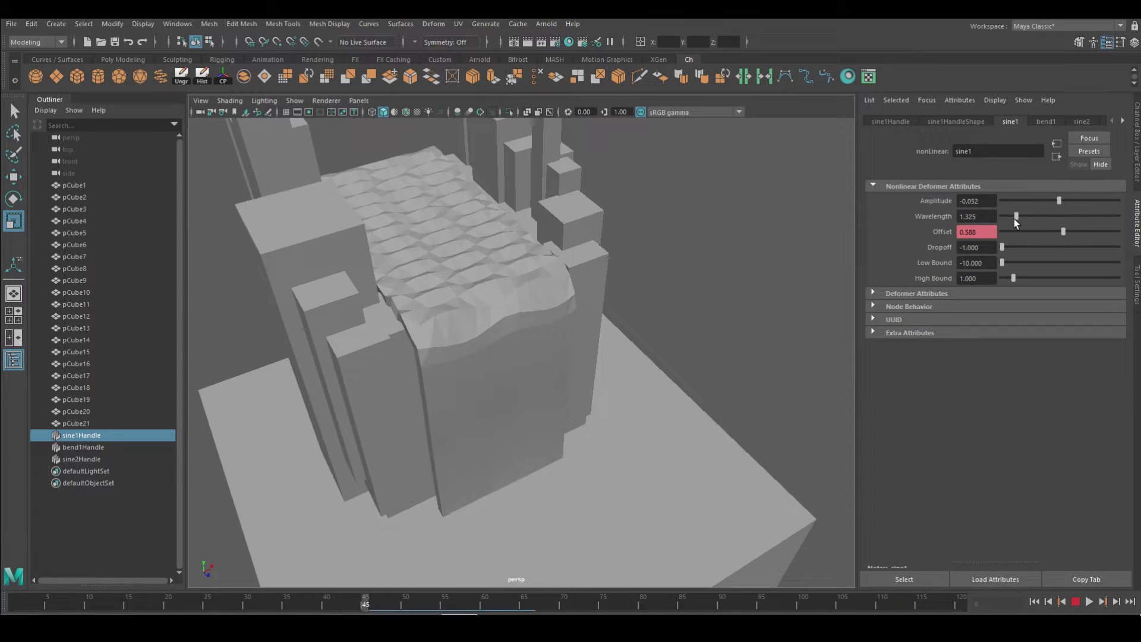
pyautogui.moveTo(1006, 216); pyautogui.dragTo(1054, 201)
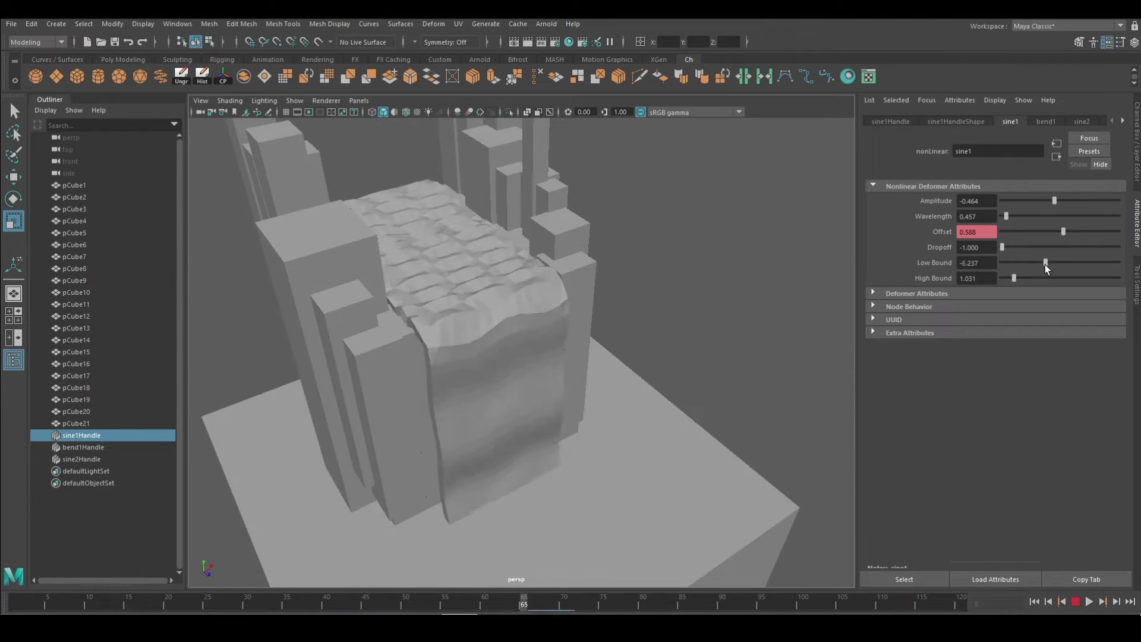
pyautogui.moveTo(1046, 263); pyautogui.dragTo(1062, 263)
pyautogui.moveTo(1006, 217)
pyautogui.mouseDown()
pyautogui.moveTo(1017, 217)
pyautogui.moveTo(1005, 217)
pyautogui.mouseUp()
pyautogui.moveTo(1062, 262); pyautogui.dragTo(1026, 263)
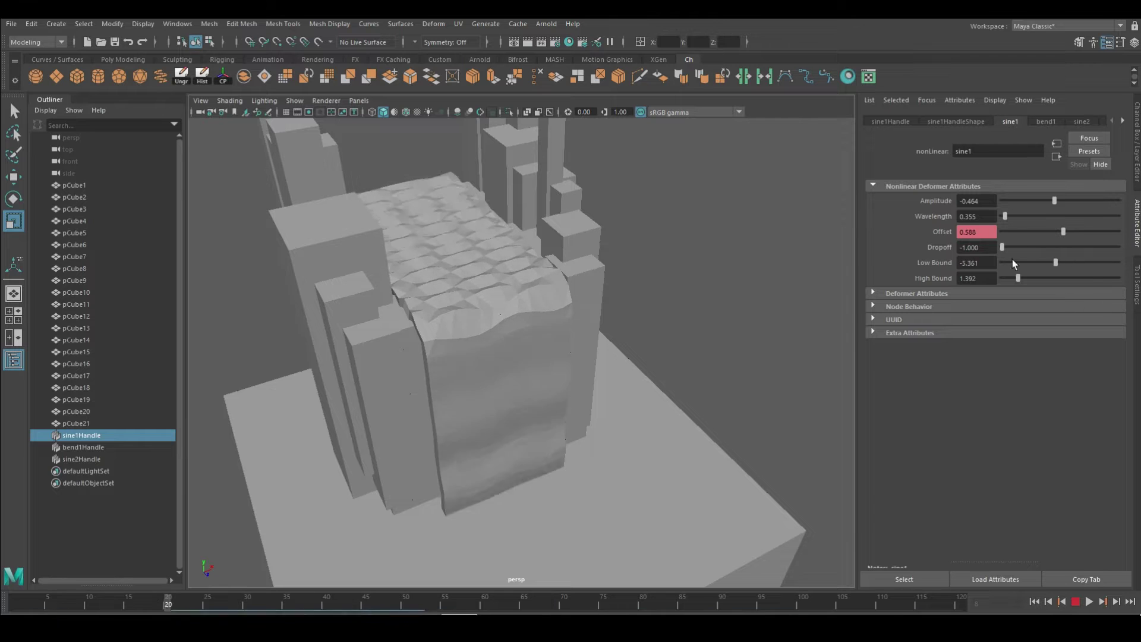
pyautogui.moveTo(1018, 277); pyautogui.dragTo(1066, 278)
pyautogui.moveTo(1002, 247)
pyautogui.mouseDown()
pyautogui.moveTo(1089, 247)
pyautogui.moveTo(1076, 262)
pyautogui.mouseUp()
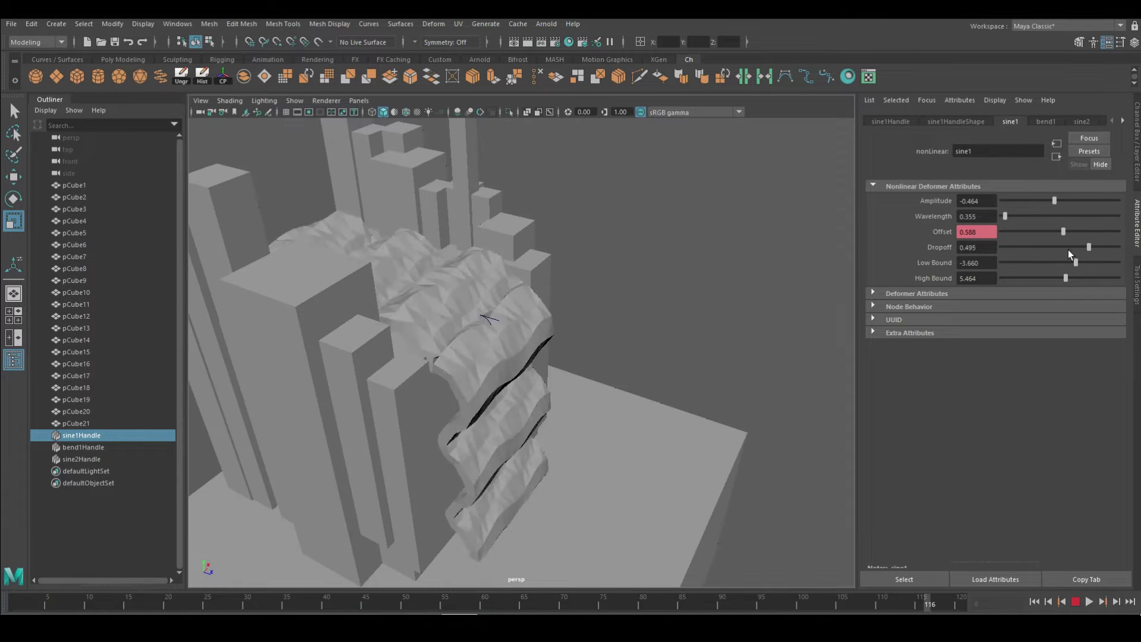
pyautogui.moveTo(1008, 216); pyautogui.dragTo(1007, 216)
pyautogui.moveTo(1054, 201); pyautogui.dragTo(1062, 201)
pyautogui.keyDown('alt'); pyautogui.moveTo(594, 249); pyautogui.dragTo(552, 222); pyautogui.keyUp('alt')
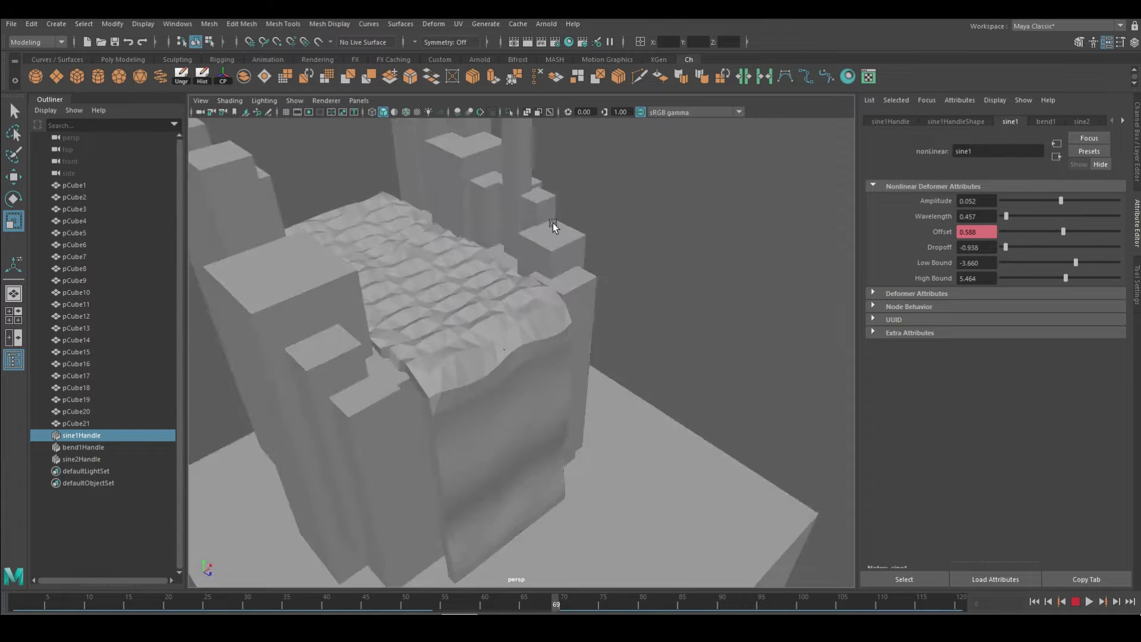
# - Adjust sine2's Amplitude and Low Bound during reverse playback, returning its Offset to -10
pyautogui.click(98, 459)
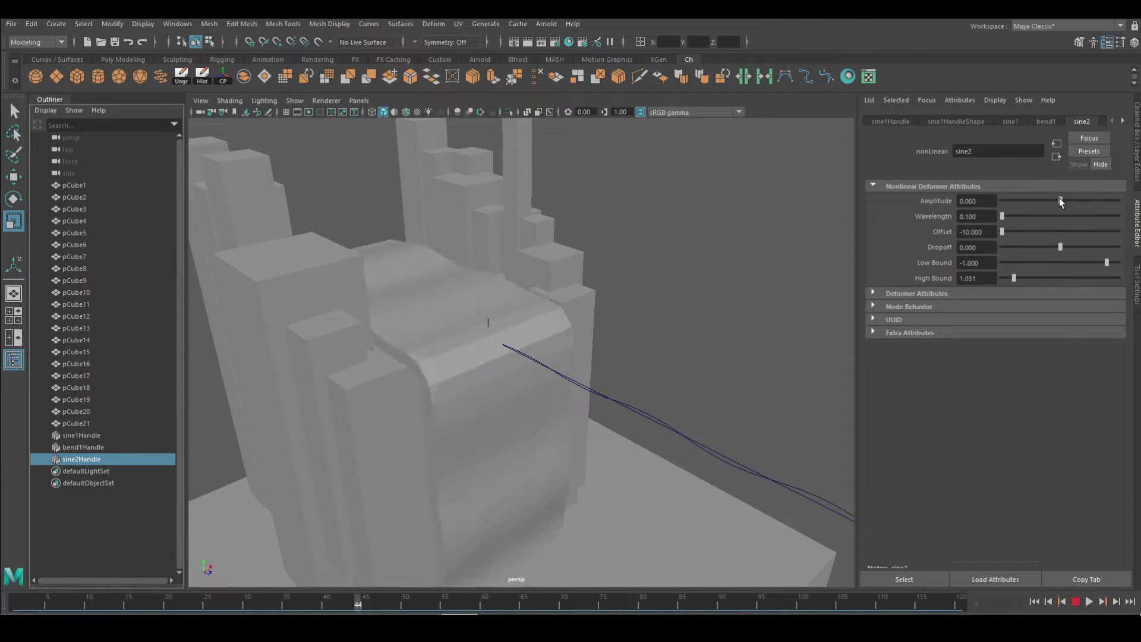
pyautogui.moveTo(1061, 200); pyautogui.dragTo(1053, 201)
pyautogui.moveTo(1107, 262); pyautogui.dragTo(1068, 262)
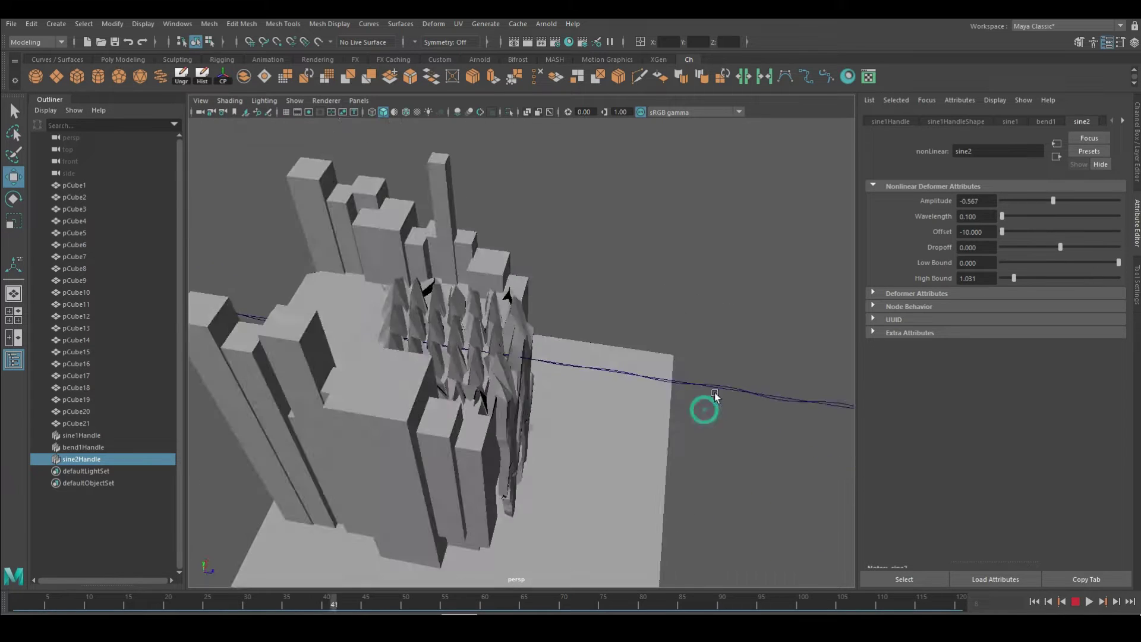
pyautogui.keyDown('alt'); pyautogui.moveTo(700, 407); pyautogui.dragTo(446, 331); pyautogui.keyUp('alt')
pyautogui.press('w')
pyautogui.click(1076, 601)
pyautogui.moveTo(1054, 200); pyautogui.dragTo(1057, 201)
pyautogui.moveTo(1007, 240); pyautogui.dragTo(1001, 238)
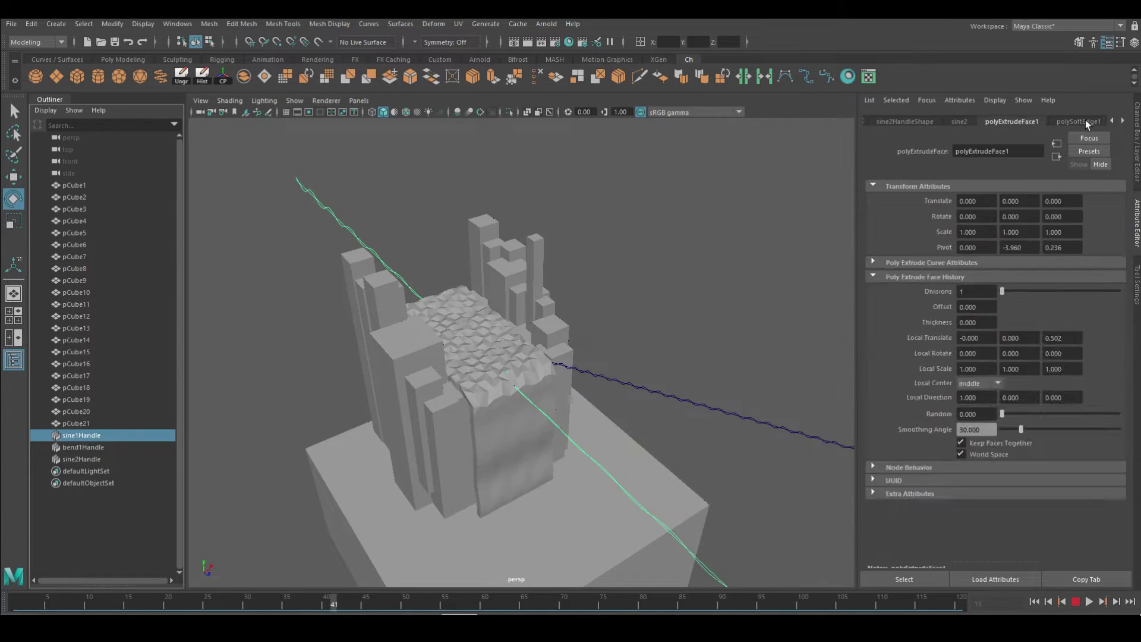
# - Set sine1's Dropoff to 0 and its Amplitude to 0.010
pyautogui.click(1010, 122)
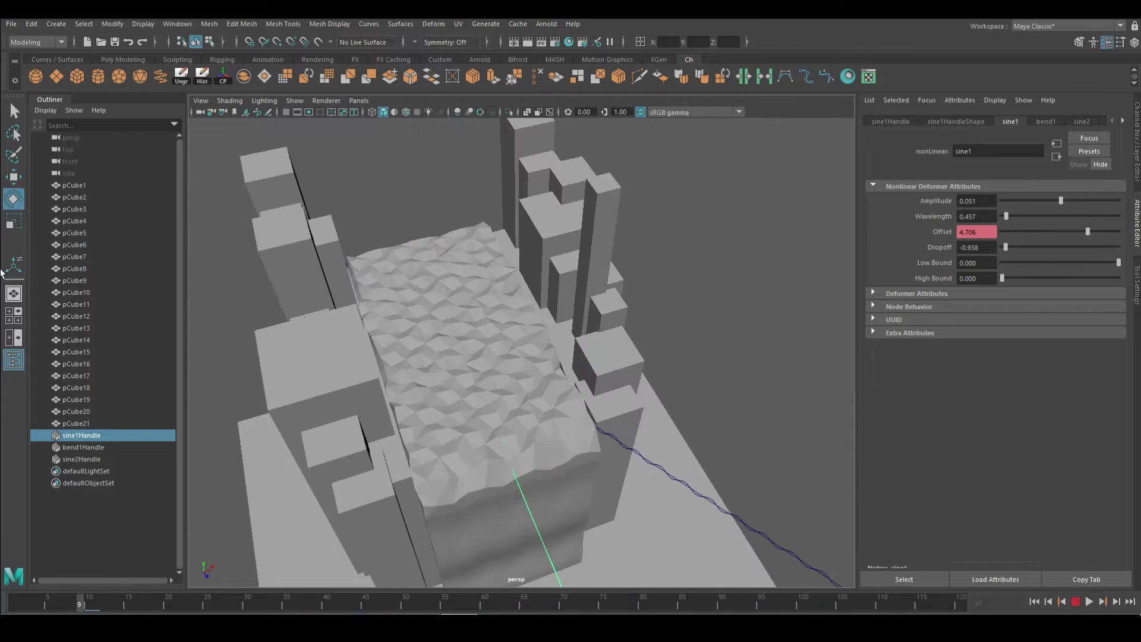
pyautogui.moveTo(1006, 247); pyautogui.dragTo(1016, 253)
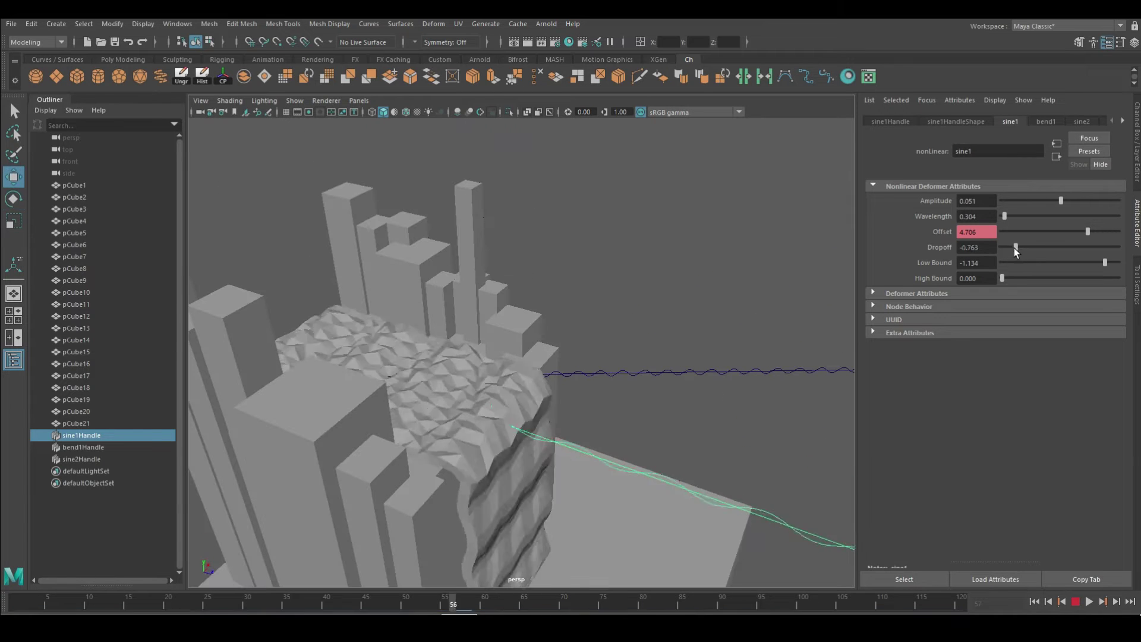
pyautogui.moveTo(1009, 246); pyautogui.dragTo(1063, 250)
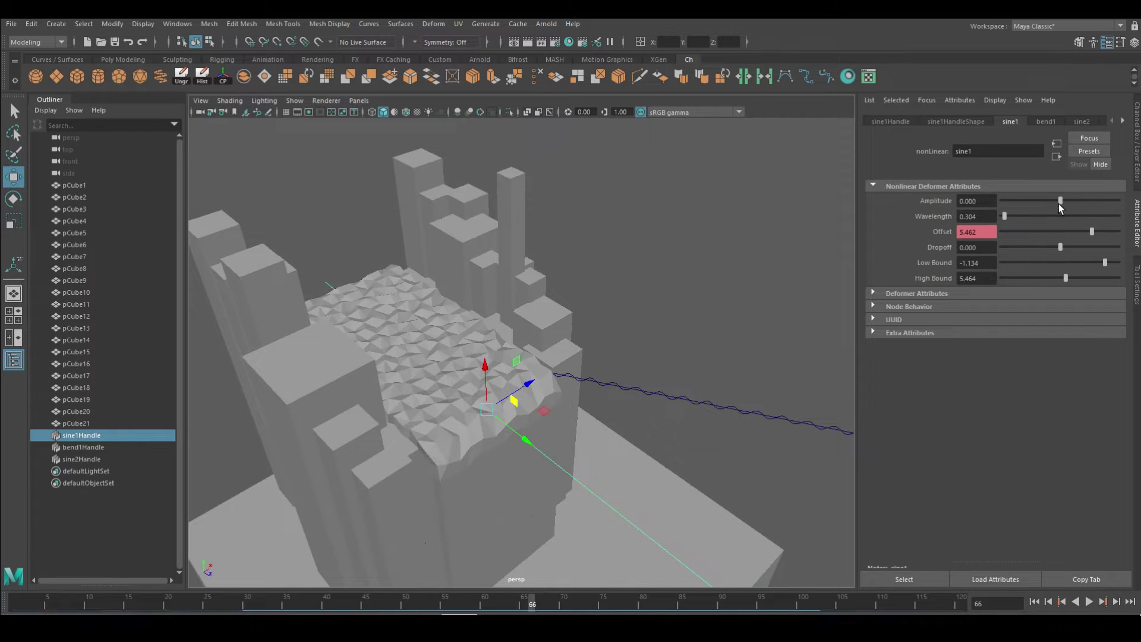
pyautogui.write('.01')
pyautogui.press('Return')
pyautogui.hotkey('alt', 'v')
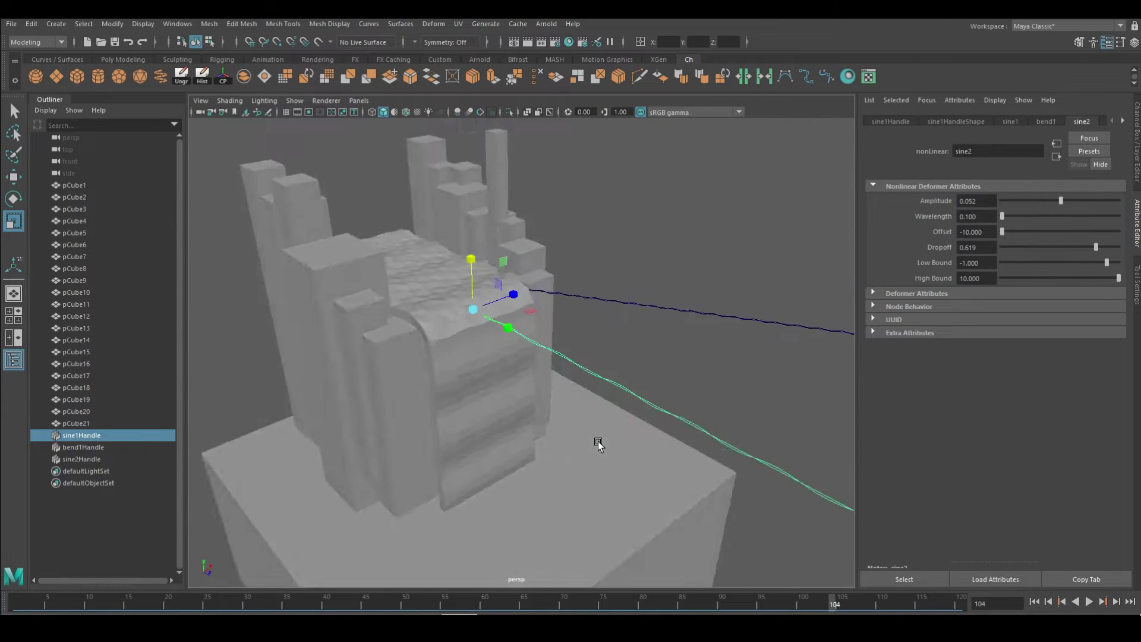
# - Preview the ripple animation through frame 120, then rewind to frame 1
pyautogui.click(668, 420)
pyautogui.click(1089, 601)
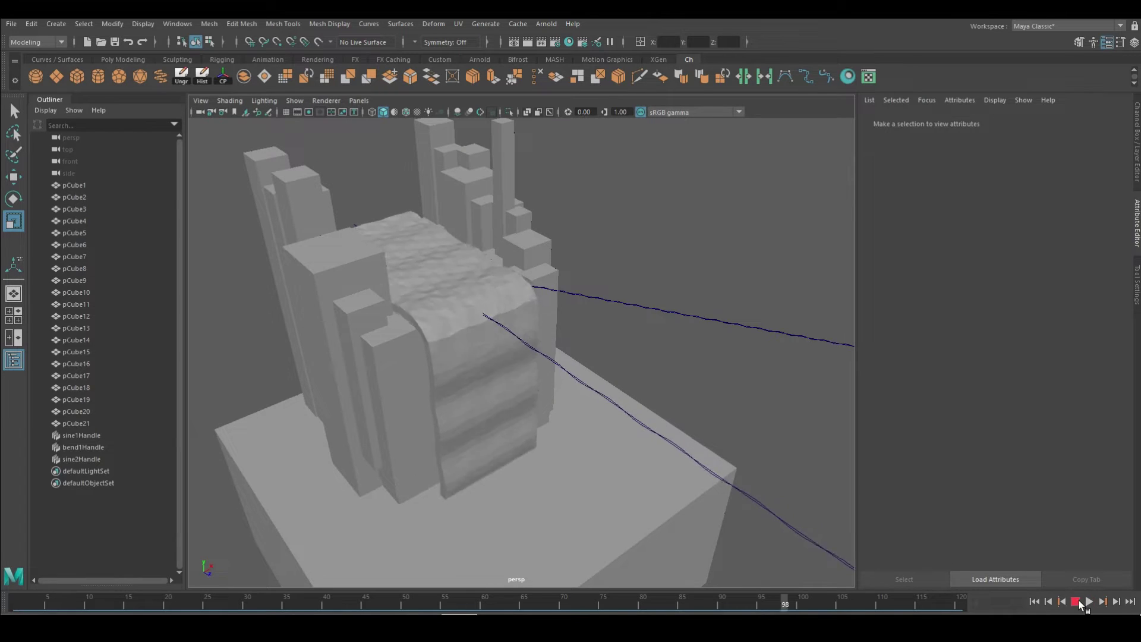
pyautogui.press('Escape')
pyautogui.click(573, 374)
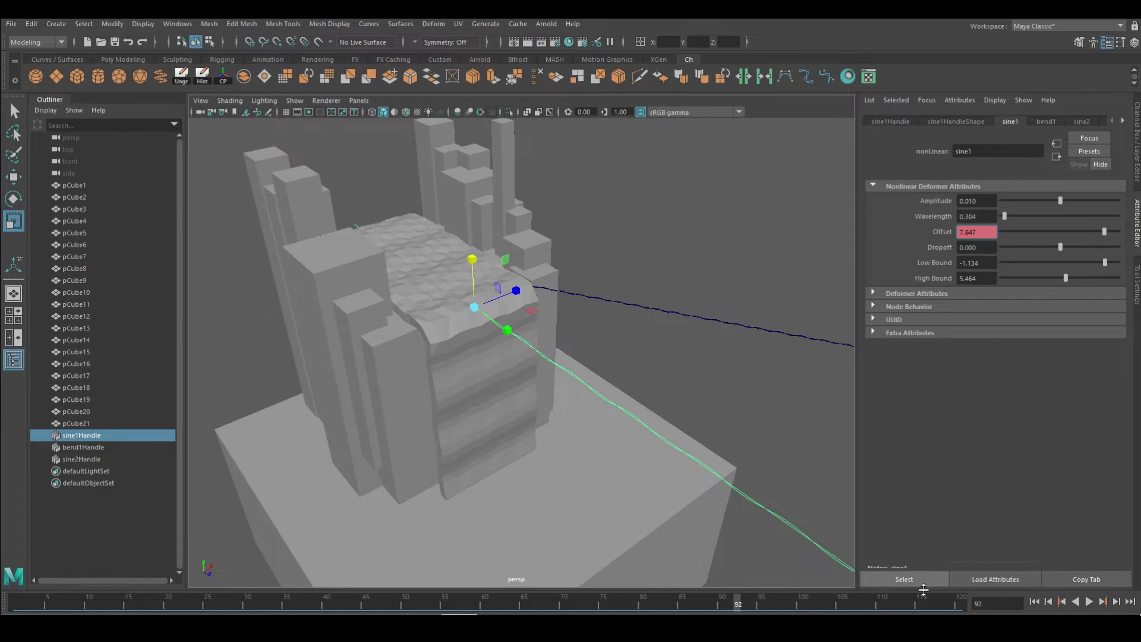
pyautogui.moveTo(923, 590); pyautogui.dragTo(961, 599)
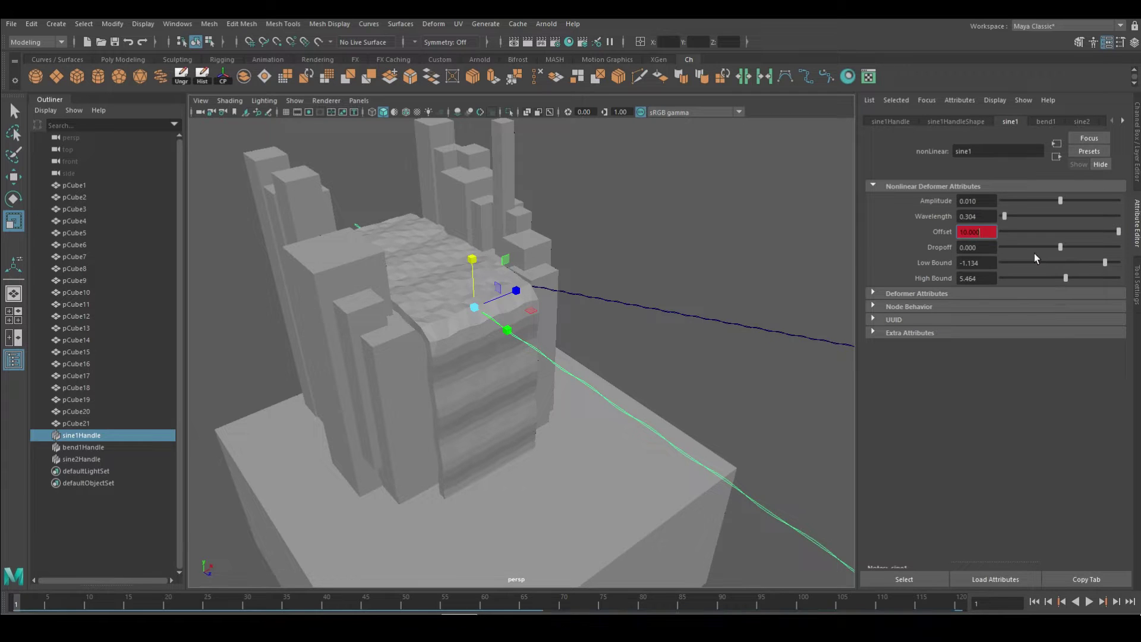
pyautogui.click(1089, 601)
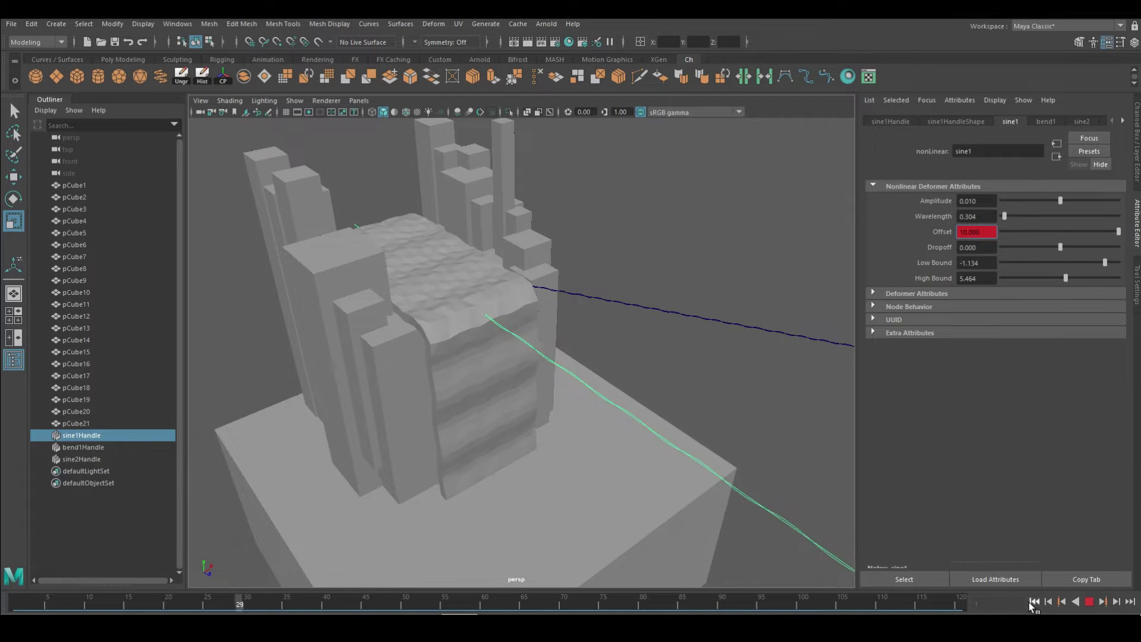
pyautogui.click(26, 601)
# - Select the pCube20 and pCube2 blocks and duplicate them with Ctrl+D
pyautogui.click(680, 508)
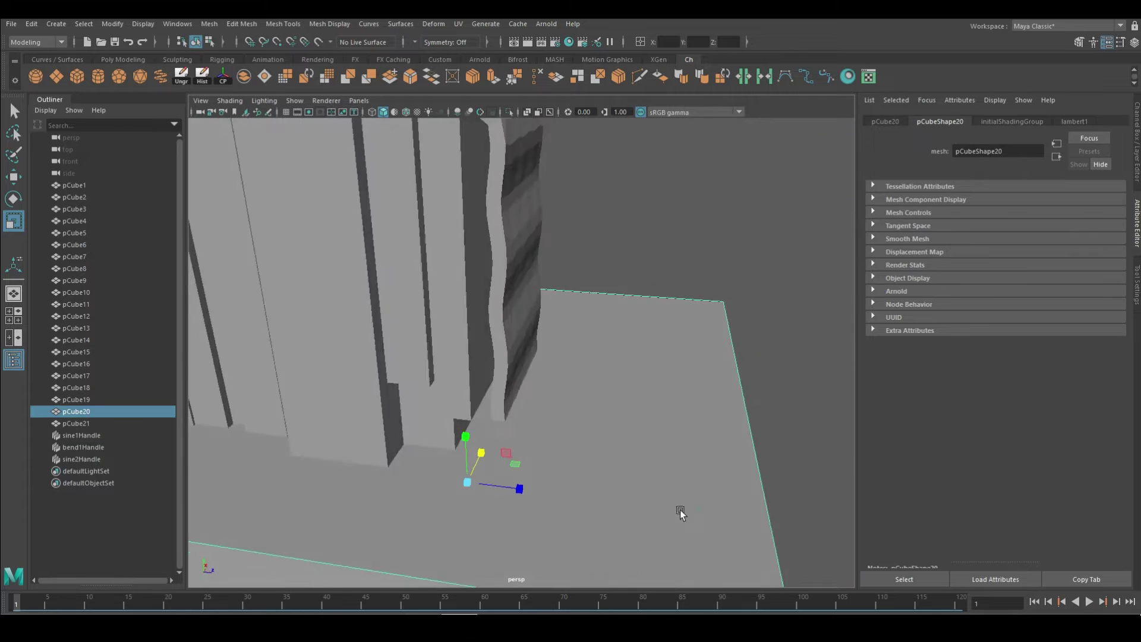
pyautogui.keyDown('alt'); pyautogui.moveTo(680, 509); pyautogui.dragTo(455, 383); pyautogui.keyUp('alt')
pyautogui.moveTo(663, 438)
pyautogui.keyDown('alt'); pyautogui.mouseDown()
pyautogui.moveTo(594, 414)
pyautogui.moveTo(462, 393)
pyautogui.mouseUp(); pyautogui.keyUp('alt')
pyautogui.click(594, 413)
pyautogui.moveTo(287, 189)
pyautogui.keyDown('alt'); pyautogui.mouseDown()
pyautogui.moveTo(416, 237)
pyautogui.moveTo(527, 399)
pyautogui.moveTo(496, 386)
pyautogui.moveTo(522, 401)
pyautogui.mouseUp(); pyautogui.keyUp('alt')
pyautogui.press('w')
pyautogui.hotkey('ctrl', 'd')
pyautogui.moveTo(522, 402)
pyautogui.keyDown('alt'); pyautogui.mouseDown(button='right')
pyautogui.moveTo(676, 397)
pyautogui.moveTo(463, 402)
pyautogui.mouseUp(button='right'); pyautogui.keyUp('alt')
pyautogui.moveTo(463, 402)
pyautogui.keyDown('alt'); pyautogui.mouseDown()
pyautogui.moveTo(636, 331)
pyautogui.moveTo(453, 372)
pyautogui.mouseUp(); pyautogui.keyUp('alt')
# - Scale and position the new floor plane among the pCube22 and pCube28 blocks
pyautogui.click(571, 428)
pyautogui.moveTo(571, 428)
pyautogui.keyDown('alt'); pyautogui.mouseDown()
pyautogui.moveTo(589, 414)
pyautogui.moveTo(479, 275)
pyautogui.moveTo(444, 349)
pyautogui.mouseUp(); pyautogui.keyUp('alt')
pyautogui.click(447, 351)
pyautogui.moveTo(661, 404)
pyautogui.keyDown('alt'); pyautogui.mouseDown()
pyautogui.moveTo(510, 382)
pyautogui.moveTo(493, 416)
pyautogui.moveTo(524, 315)
pyautogui.moveTo(527, 479)
pyautogui.moveTo(377, 416)
pyautogui.moveTo(357, 387)
pyautogui.mouseUp(); pyautogui.keyUp('alt')
pyautogui.moveTo(498, 454)
pyautogui.keyDown('alt'); pyautogui.mouseDown()
pyautogui.moveTo(565, 377)
pyautogui.moveTo(565, 387)
pyautogui.mouseUp(); pyautogui.keyUp('alt')
pyautogui.press('r')
pyautogui.keyDown('alt'); pyautogui.moveTo(726, 353); pyautogui.dragTo(645, 279); pyautogui.keyUp('alt')
pyautogui.press('w')
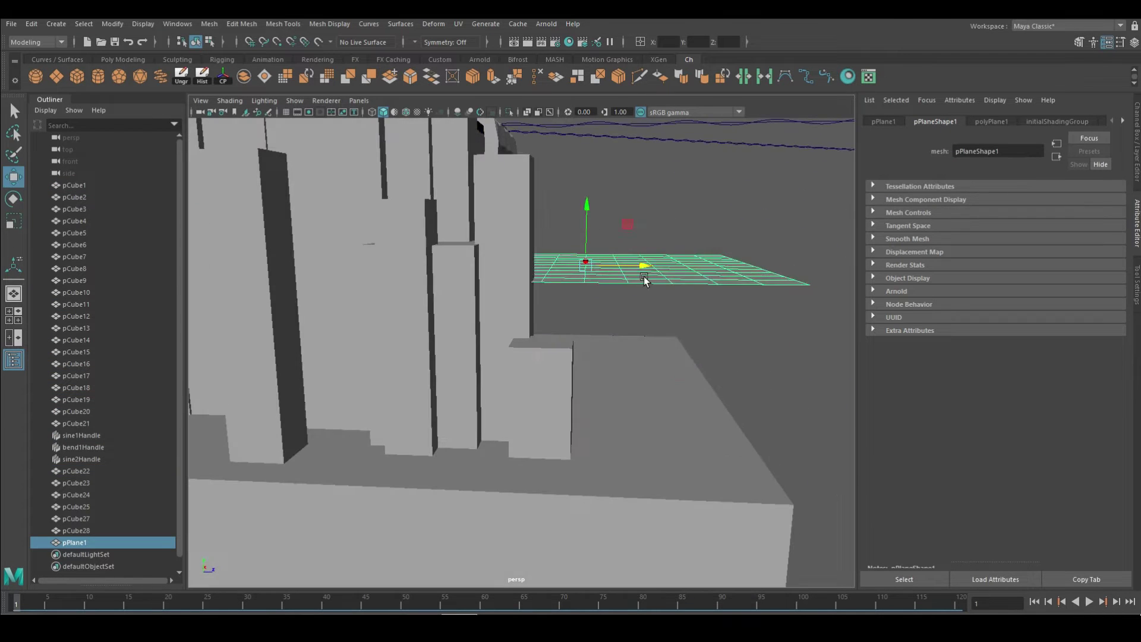
pyautogui.moveTo(576, 321)
pyautogui.keyDown('alt'); pyautogui.mouseDown()
pyautogui.moveTo(522, 420)
pyautogui.moveTo(369, 382)
pyautogui.moveTo(433, 382)
pyautogui.moveTo(615, 344)
pyautogui.moveTo(410, 381)
pyautogui.moveTo(384, 347)
pyautogui.moveTo(511, 374)
pyautogui.moveTo(509, 445)
pyautogui.moveTo(489, 366)
pyautogui.moveTo(377, 344)
pyautogui.moveTo(521, 216)
pyautogui.moveTo(526, 192)
pyautogui.moveTo(604, 377)
pyautogui.moveTo(434, 369)
pyautogui.moveTo(451, 276)
pyautogui.moveTo(505, 386)
pyautogui.moveTo(678, 402)
pyautogui.moveTo(527, 412)
pyautogui.moveTo(484, 454)
pyautogui.moveTo(413, 416)
pyautogui.moveTo(394, 349)
pyautogui.moveTo(333, 416)
pyautogui.mouseUp(); pyautogui.keyUp('alt')
# - Duplicate the pCube24 block, scale and move the copy, then select the floor plane
pyautogui.click(410, 380)
pyautogui.hotkey('ctrl', 'd')
pyautogui.press('r')
pyautogui.press('w')
pyautogui.click(484, 453)
# - Select low blocks around the floor, including pCube50, pCube20, pCube38 and pCube51
pyautogui.moveTo(262, 321); pyautogui.dragTo(405, 493)
pyautogui.moveTo(509, 428)
pyautogui.keyDown('alt'); pyautogui.mouseDown()
pyautogui.moveTo(534, 402)
pyautogui.moveTo(535, 372)
pyautogui.mouseUp(); pyautogui.keyUp('alt')
pyautogui.click(614, 333)
pyautogui.moveTo(614, 334)
pyautogui.keyDown('alt'); pyautogui.mouseDown()
pyautogui.moveTo(545, 461)
pyautogui.moveTo(621, 435)
pyautogui.moveTo(605, 419)
pyautogui.mouseUp(); pyautogui.keyUp('alt')
pyautogui.moveTo(604, 479)
pyautogui.keyDown('alt'); pyautogui.mouseDown()
pyautogui.moveTo(262, 449)
pyautogui.moveTo(270, 428)
pyautogui.mouseUp(); pyautogui.keyUp('alt')
pyautogui.click(271, 428)
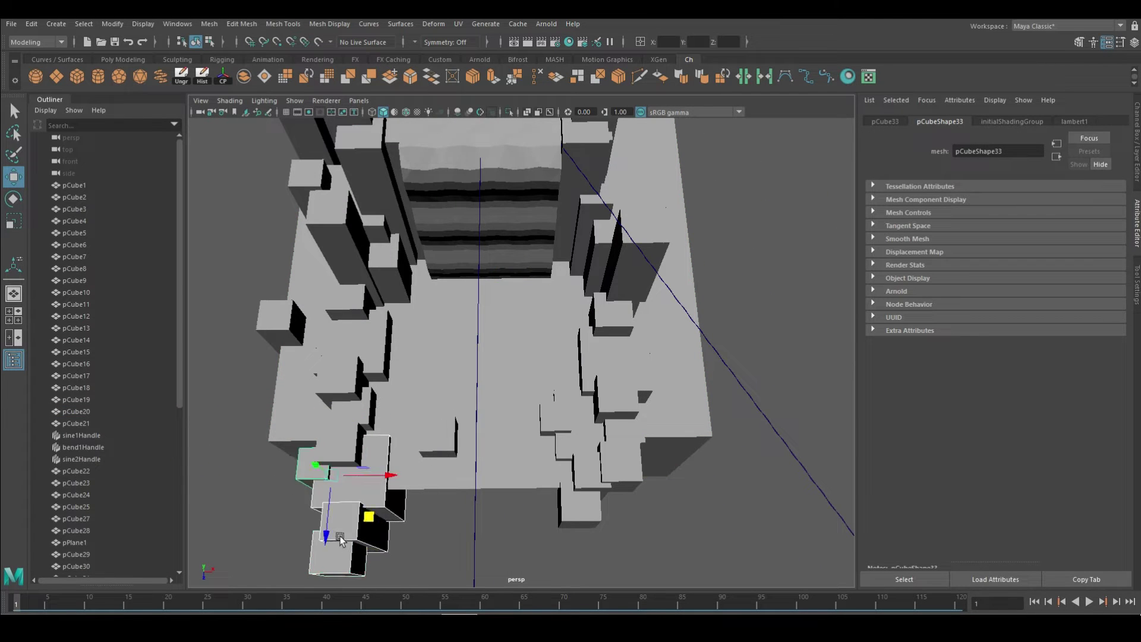
pyautogui.moveTo(512, 530)
pyautogui.keyDown('alt'); pyautogui.mouseDown()
pyautogui.moveTo(416, 470)
pyautogui.moveTo(623, 422)
pyautogui.mouseUp(); pyautogui.keyUp('alt')
pyautogui.click(622, 422)
pyautogui.click(469, 494)
pyautogui.moveTo(471, 484)
pyautogui.keyDown('alt'); pyautogui.mouseDown()
pyautogui.moveTo(473, 339)
pyautogui.moveTo(494, 380)
pyautogui.moveTo(508, 349)
pyautogui.moveTo(396, 330)
pyautogui.moveTo(675, 382)
pyautogui.moveTo(572, 387)
pyautogui.moveTo(756, 434)
pyautogui.moveTo(546, 347)
pyautogui.moveTo(743, 393)
pyautogui.moveTo(583, 380)
pyautogui.mouseUp(); pyautogui.keyUp('alt')
pyautogui.click(505, 368)
# - Scale pCube20, then pick pCube66, pCube60 and waterfall box pCube21 from above
pyautogui.click(675, 382)
pyautogui.click(572, 388)
pyautogui.press('r')
pyautogui.click(583, 380)
pyautogui.moveTo(334, 356)
pyautogui.keyDown('alt'); pyautogui.mouseDown()
pyautogui.moveTo(369, 379)
pyautogui.moveTo(557, 434)
pyautogui.moveTo(501, 288)
pyautogui.moveTo(555, 423)
pyautogui.moveTo(612, 212)
pyautogui.moveTo(587, 320)
pyautogui.mouseUp(); pyautogui.keyUp('alt')
pyautogui.click(558, 433)
pyautogui.click(501, 288)
pyautogui.click(555, 423)
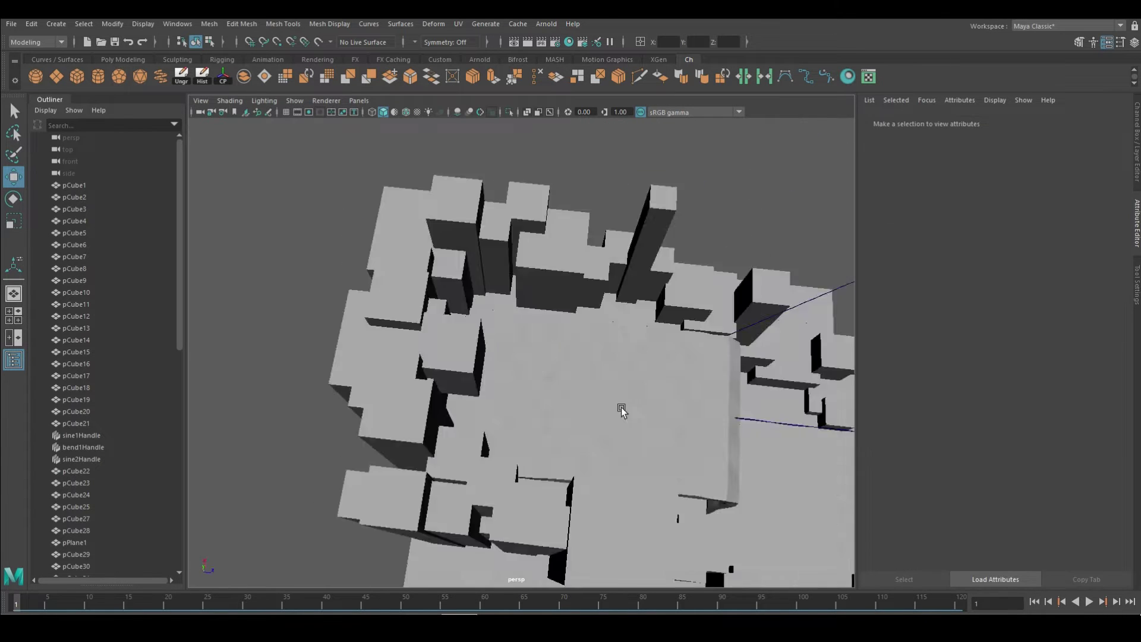
pyautogui.click(489, 302)
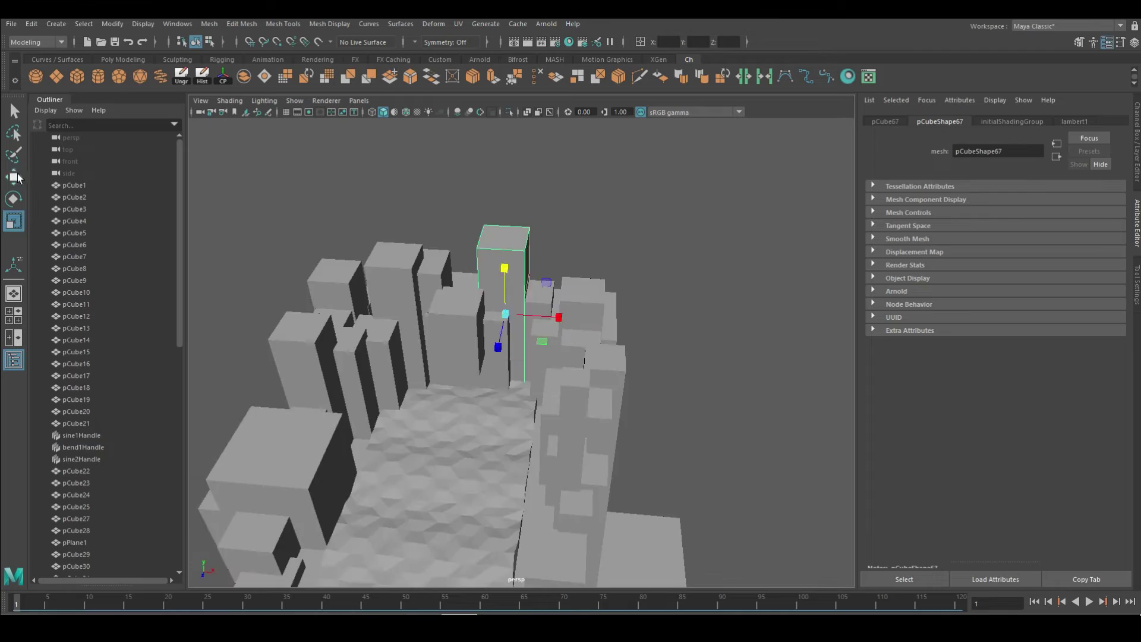
# - Move and scale duplicated blocks, including the new pCube78, along the canyon walls
pyautogui.click(15, 176)
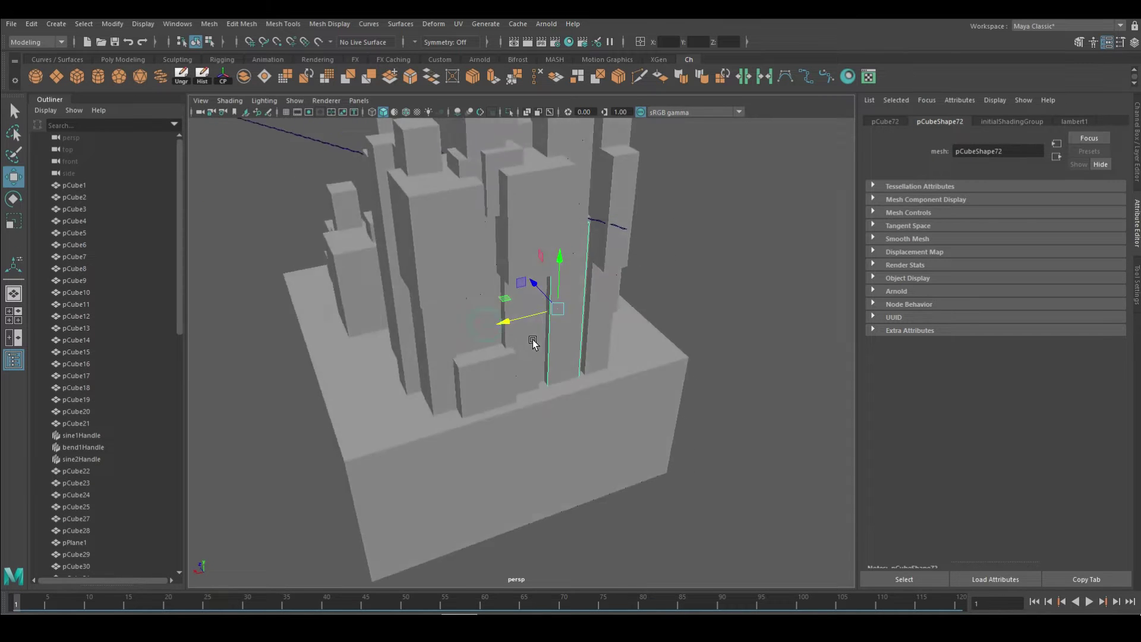
pyautogui.press('r')
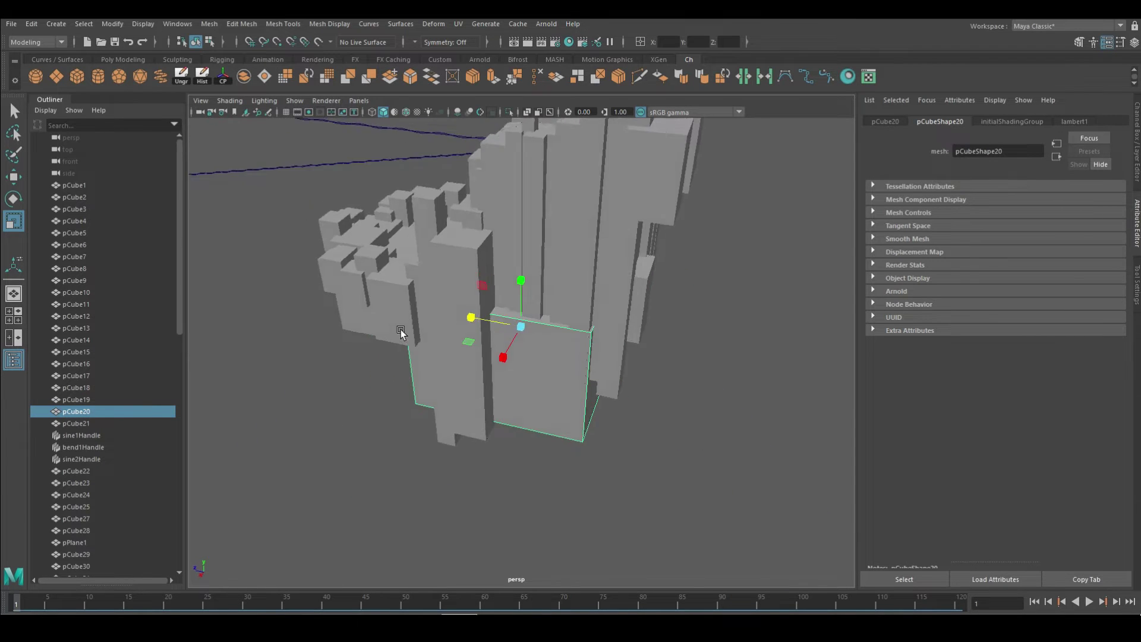
pyautogui.press('w')
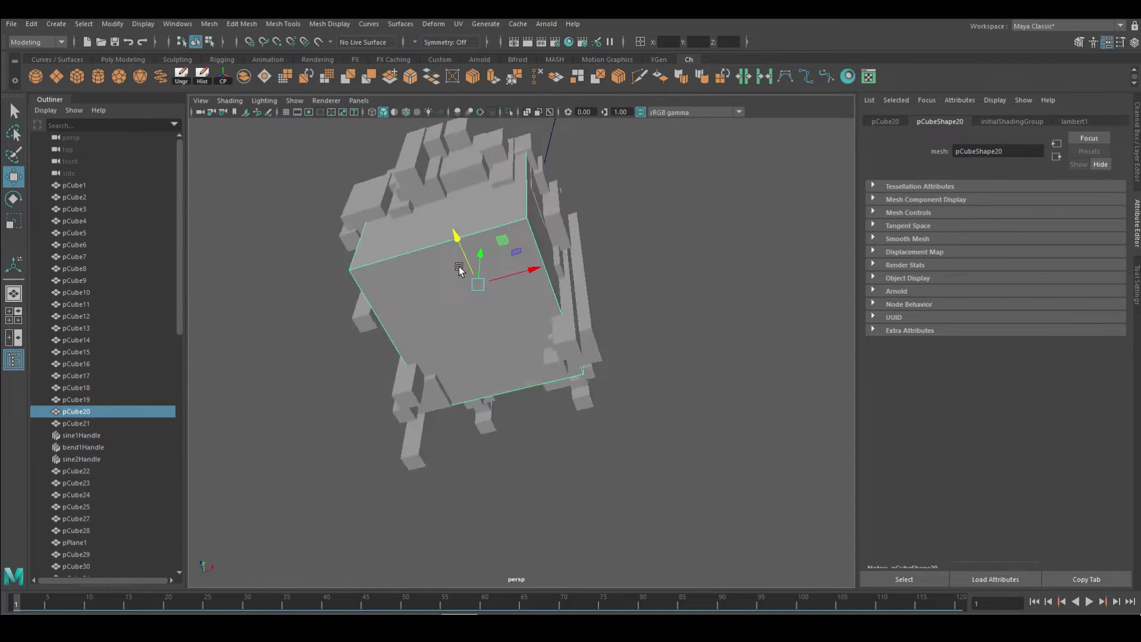
pyautogui.click(299, 271)
pyautogui.keyDown('alt'); pyautogui.moveTo(299, 272); pyautogui.dragTo(580, 454); pyautogui.keyUp('alt')
pyautogui.press('r')
pyautogui.press('w')
# - Move pCube84 and pCube28 into place, then select floor plane pPlane1
pyautogui.click(450, 416)
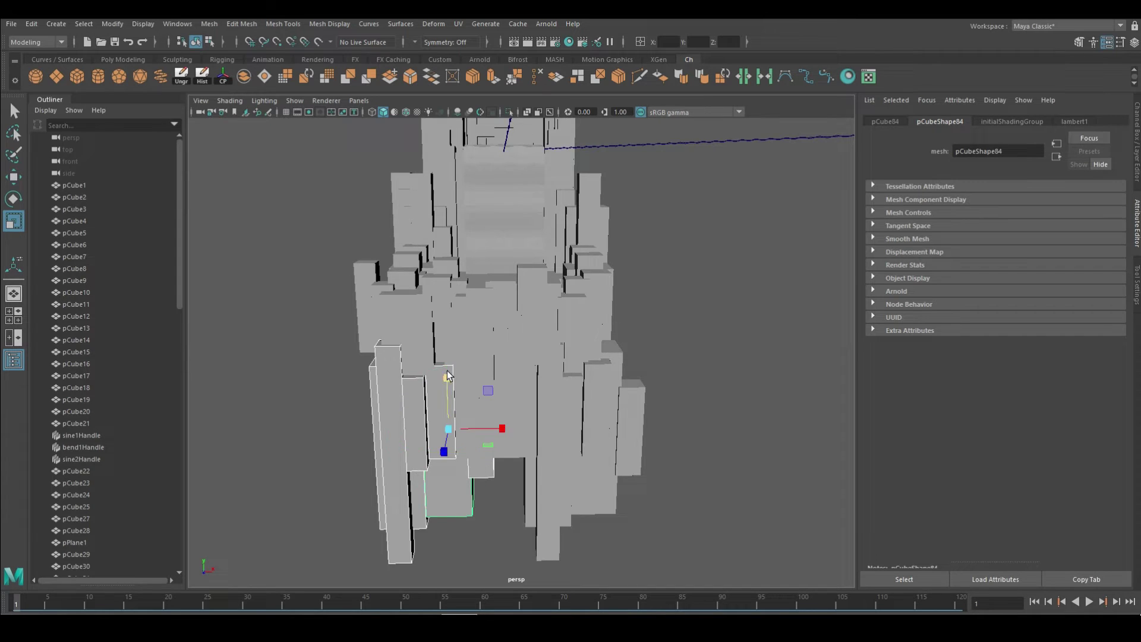
pyautogui.moveTo(486, 446)
pyautogui.keyDown('alt'); pyautogui.mouseDown()
pyautogui.moveTo(479, 563)
pyautogui.moveTo(466, 443)
pyautogui.moveTo(516, 406)
pyautogui.moveTo(563, 289)
pyautogui.moveTo(480, 261)
pyautogui.moveTo(650, 431)
pyautogui.moveTo(531, 441)
pyautogui.moveTo(553, 500)
pyautogui.mouseUp(); pyautogui.keyUp('alt')
pyautogui.click(466, 443)
pyautogui.press('w')
pyautogui.click(651, 430)
pyautogui.click(543, 436)
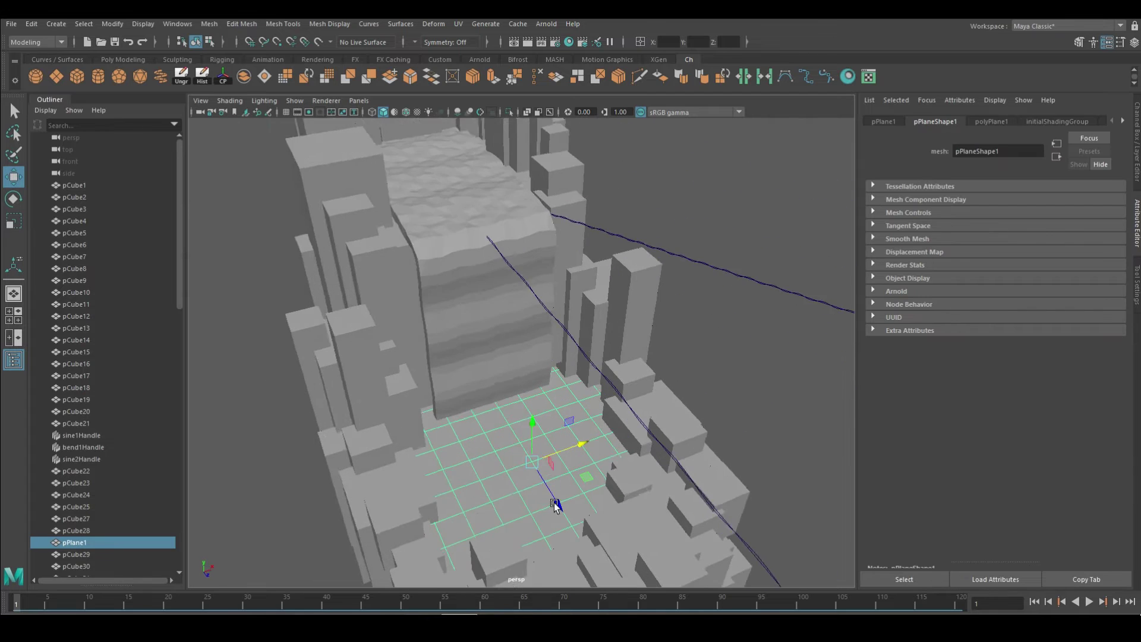
# - Add a sine deformer to the floor plane and raise its amplitude
pyautogui.click(368, 24)
pyautogui.click(596, 212)
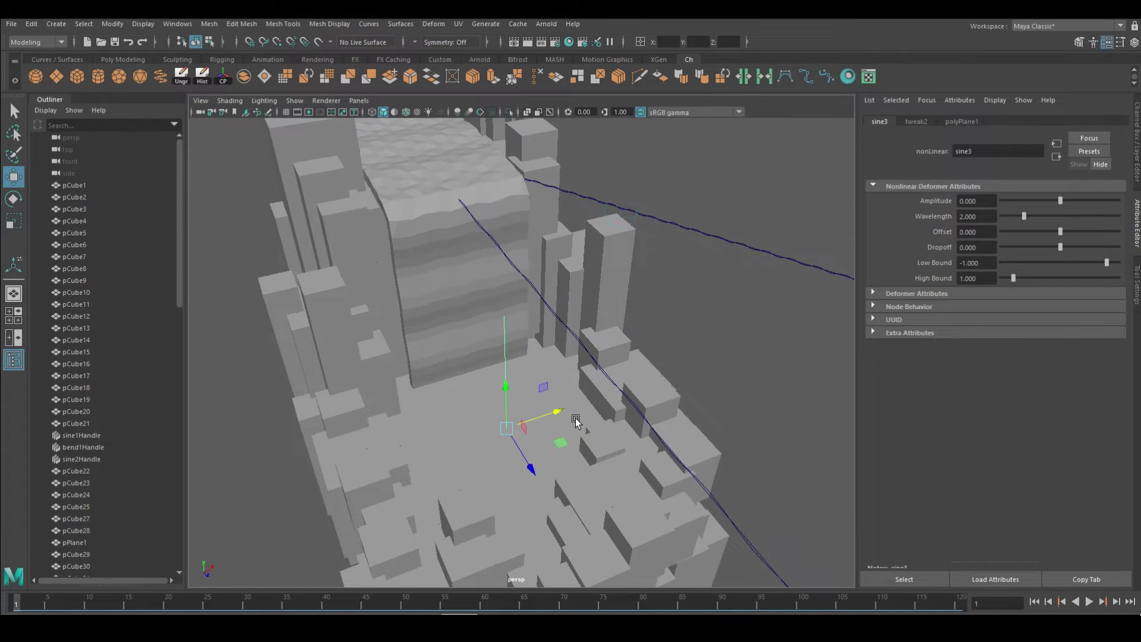
pyautogui.moveTo(1060, 201); pyautogui.dragTo(1068, 201)
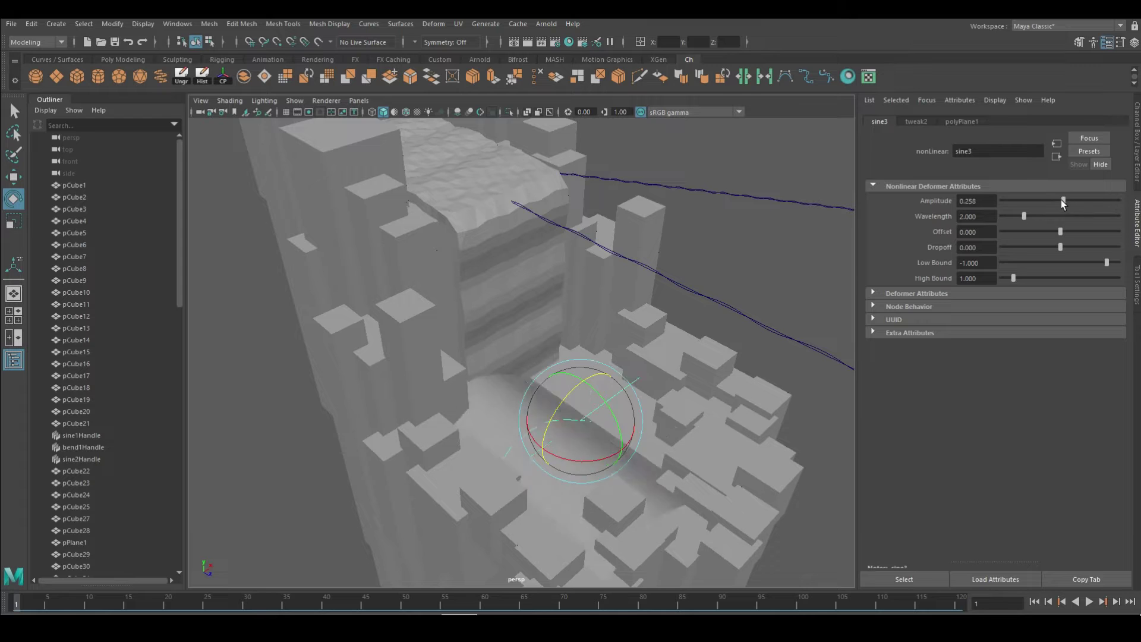
pyautogui.click(718, 373)
# - Add a wave deformer to pPlane1 and raise its Amplitude to -0.052
pyautogui.click(433, 24)
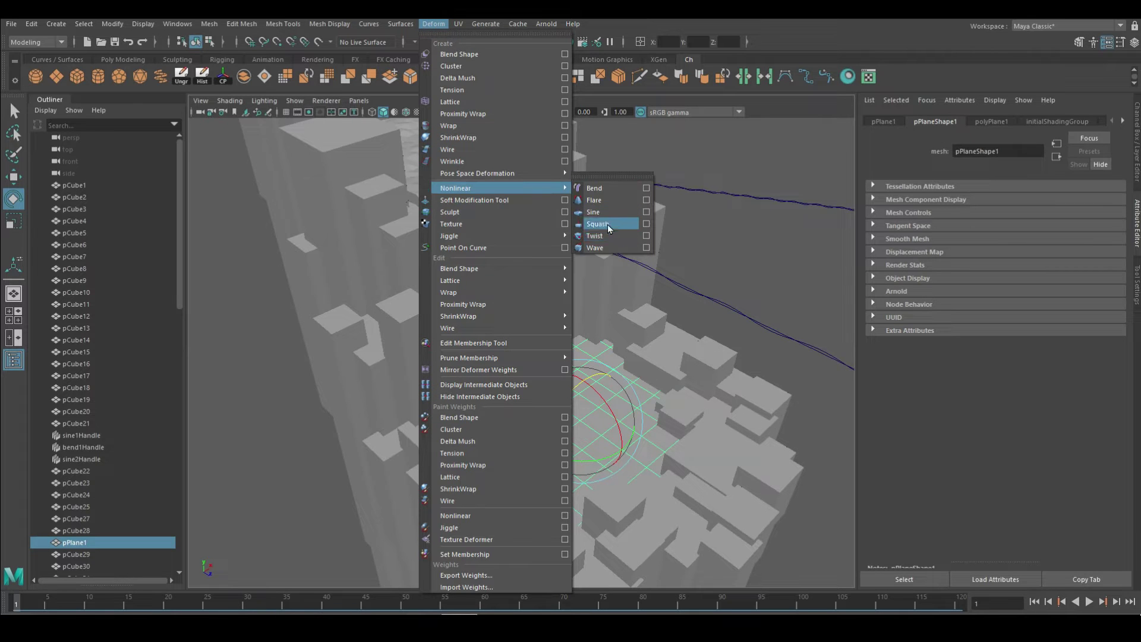
pyautogui.click(594, 248)
pyautogui.moveTo(974, 200)
pyautogui.keyDown('ctrl'); pyautogui.mouseDown()
pyautogui.moveTo(971, 240)
pyautogui.moveTo(1059, 201)
pyautogui.mouseUp(); pyautogui.keyUp('ctrl')
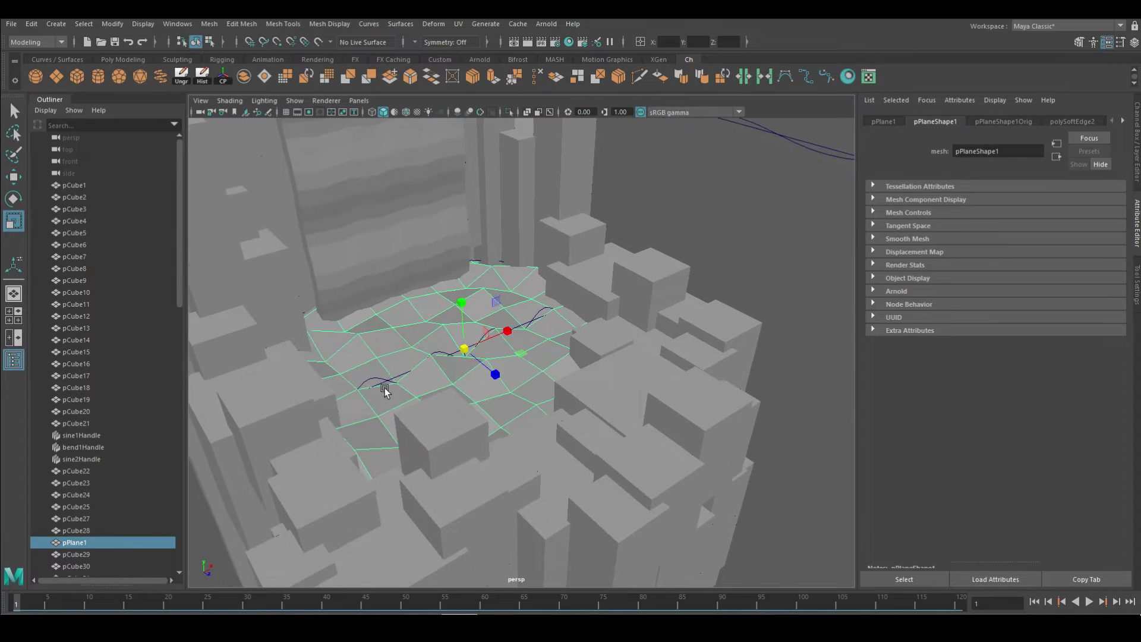
pyautogui.click(378, 382)
pyautogui.click(1020, 119)
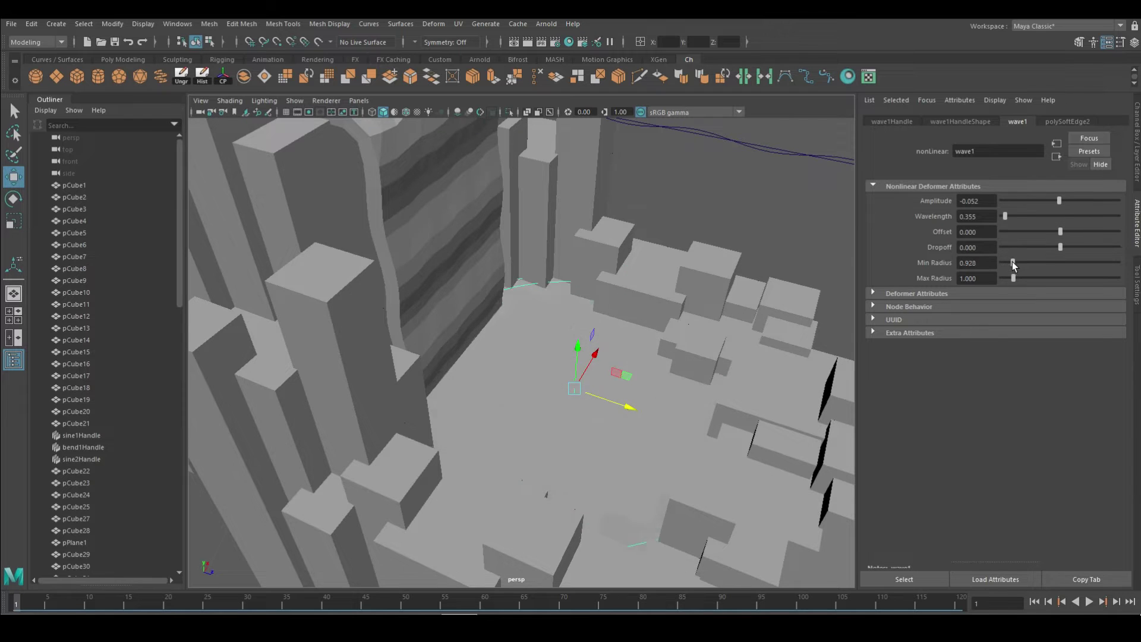
# - Set wave1's Wavelength and Offset, and key the Offset at the start frame
pyautogui.moveTo(1004, 216)
pyautogui.mouseDown()
pyautogui.moveTo(1065, 203)
pyautogui.moveTo(1033, 224)
pyautogui.moveTo(1067, 234)
pyautogui.moveTo(1002, 231)
pyautogui.mouseUp()
pyautogui.keyDown('alt'); pyautogui.moveTo(654, 416); pyautogui.dragTo(548, 347); pyautogui.keyUp('alt')
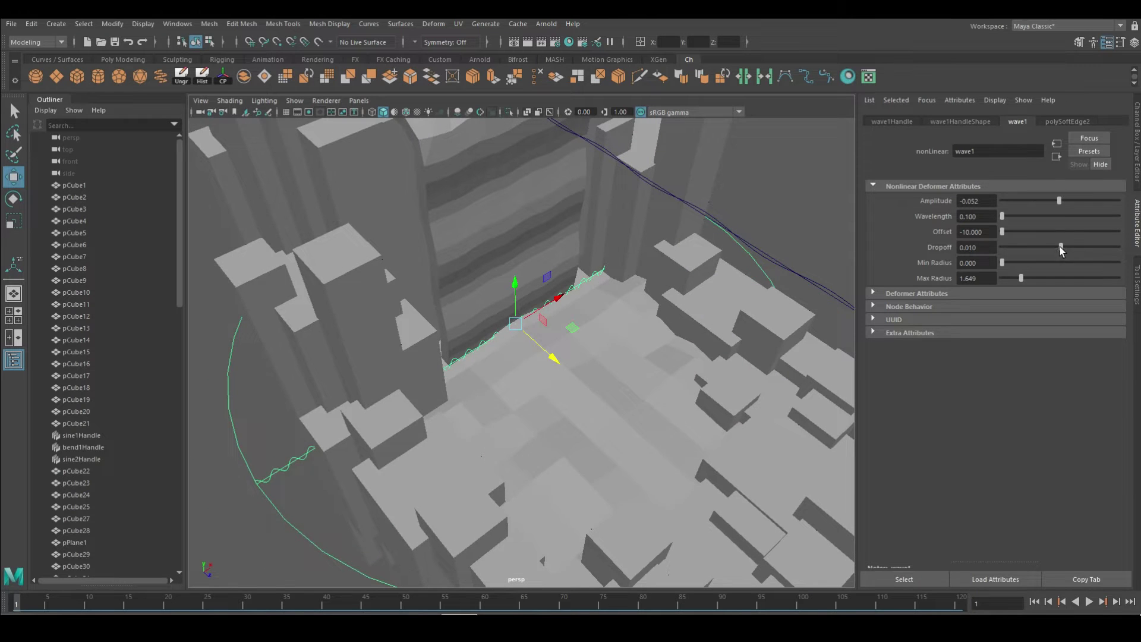
pyautogui.moveTo(1089, 246); pyautogui.dragTo(1118, 238)
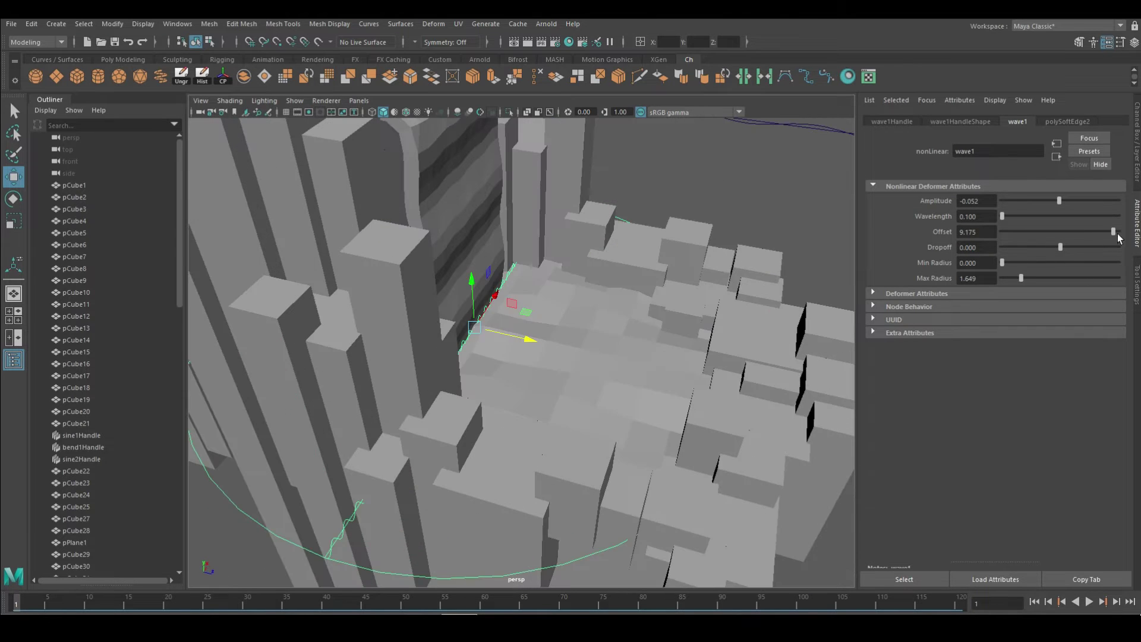
pyautogui.moveTo(1002, 232); pyautogui.dragTo(1059, 236)
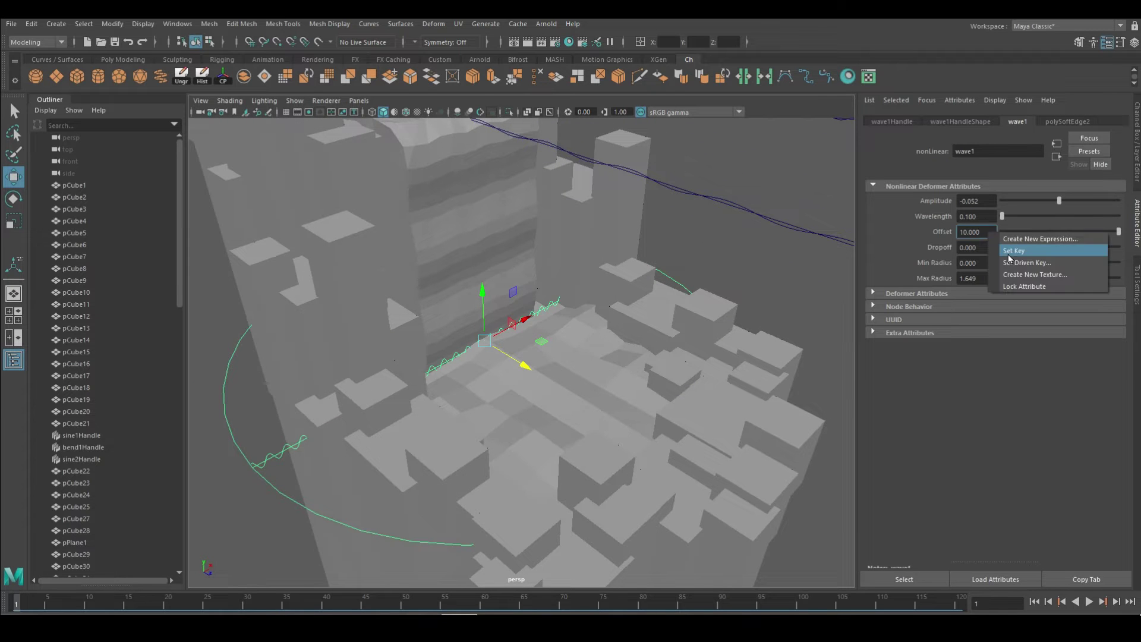
pyautogui.click(1013, 250)
# - Key wave1's Offset at 0 on the last frame and play back the waves
pyautogui.moveTo(1078, 236); pyautogui.dragTo(1053, 231)
pyautogui.write('0')
pyautogui.press('Return')
pyautogui.click(1087, 602)
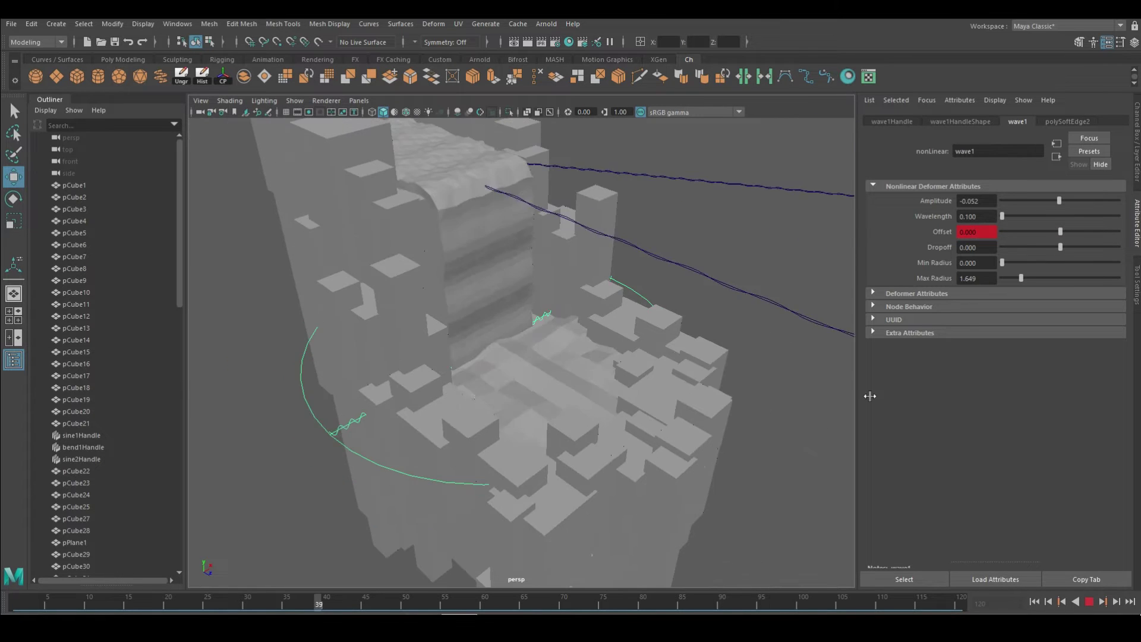
# - Check the Offset curve in the Graph Editor, stop playback, and select pCube21
pyautogui.click(178, 24)
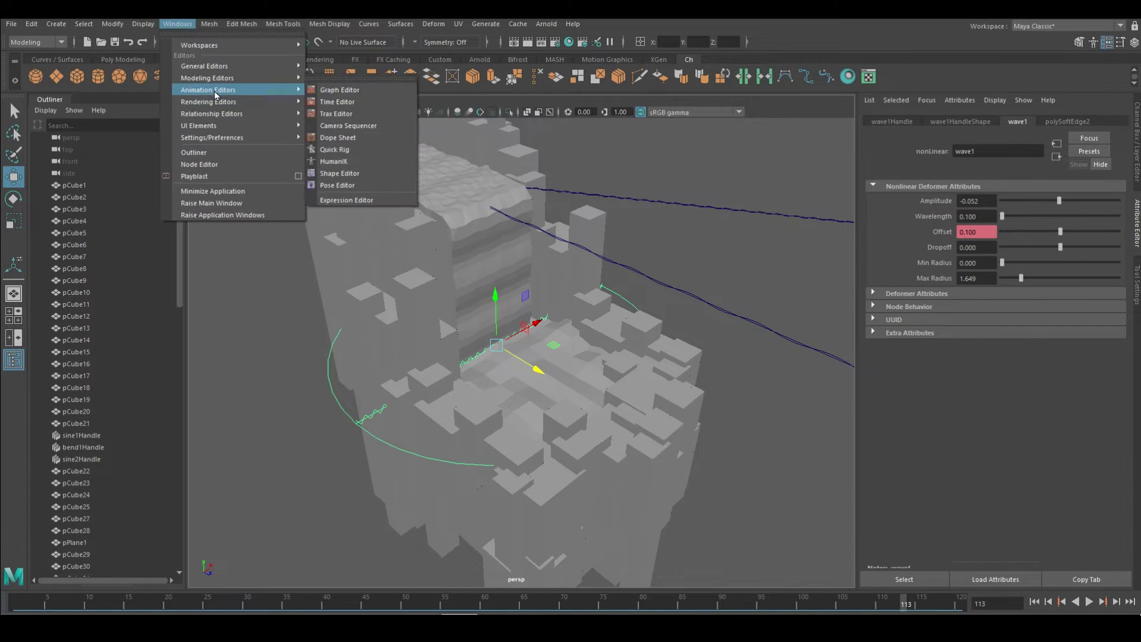
pyautogui.moveTo(208, 90)
pyautogui.click(330, 90)
pyautogui.click(1010, 149)
pyautogui.moveTo(756, 433)
pyautogui.keyDown('alt'); pyautogui.mouseDown()
pyautogui.moveTo(599, 360)
pyautogui.moveTo(698, 527)
pyautogui.mouseUp(); pyautogui.keyUp('alt')
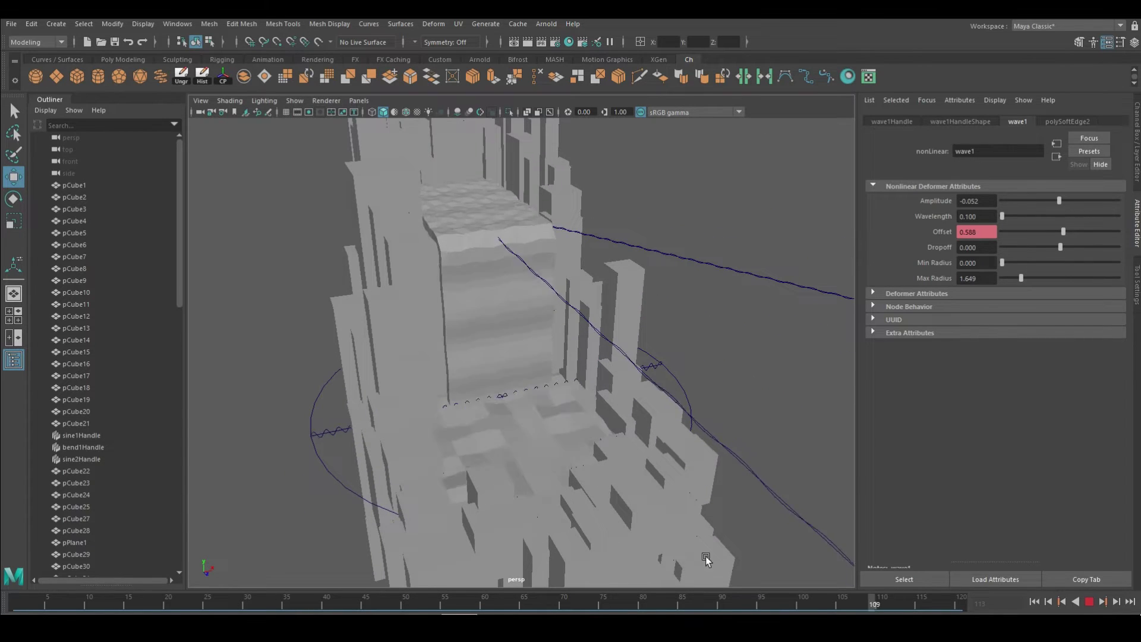
pyautogui.click(1089, 602)
pyautogui.click(493, 268)
# - Reduce waterfall box pCube21 to 50 percent of its polygons and check it in playback
pyautogui.press('f')
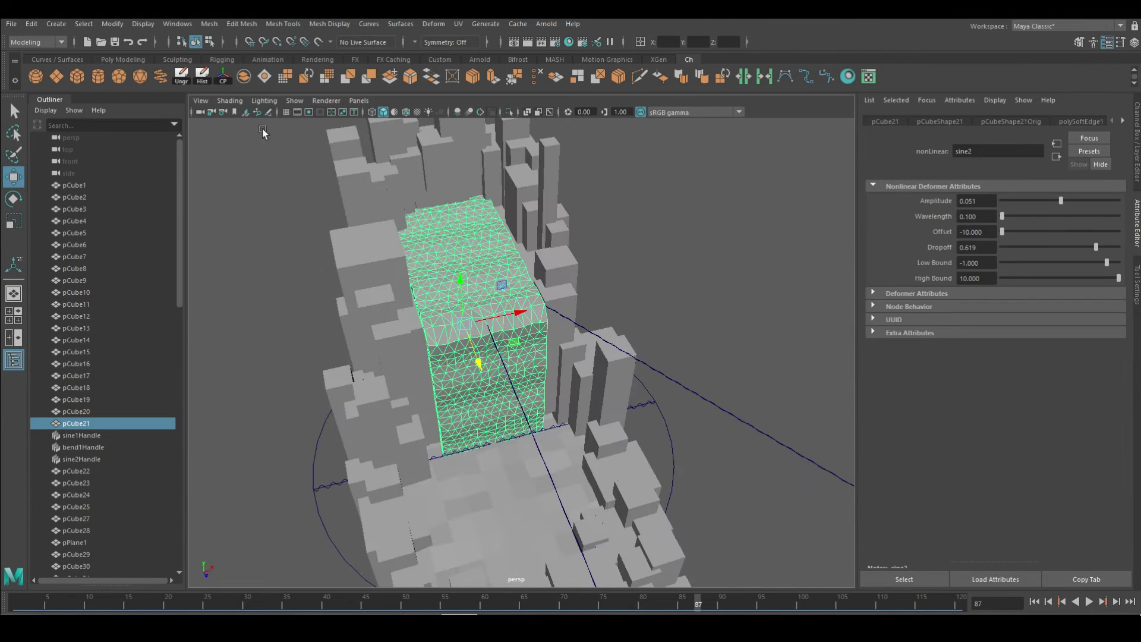
pyautogui.keyDown('alt'); pyautogui.moveTo(579, 204); pyautogui.dragTo(348, 86); pyautogui.keyUp('alt')
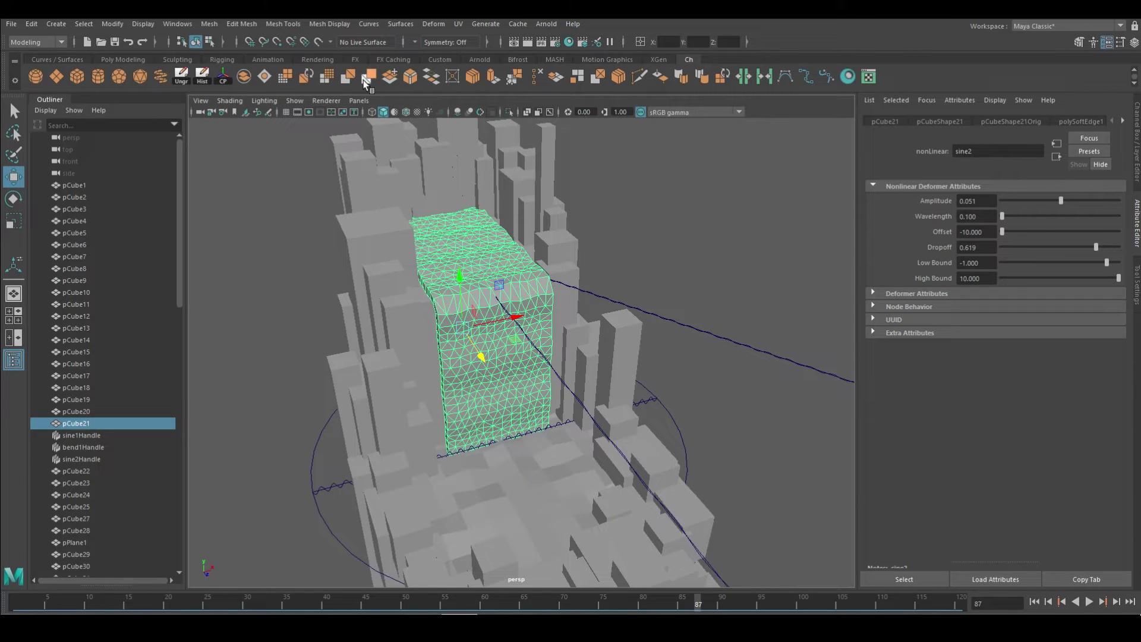
pyautogui.click(279, 87)
pyautogui.hotkey('alt', 'v')
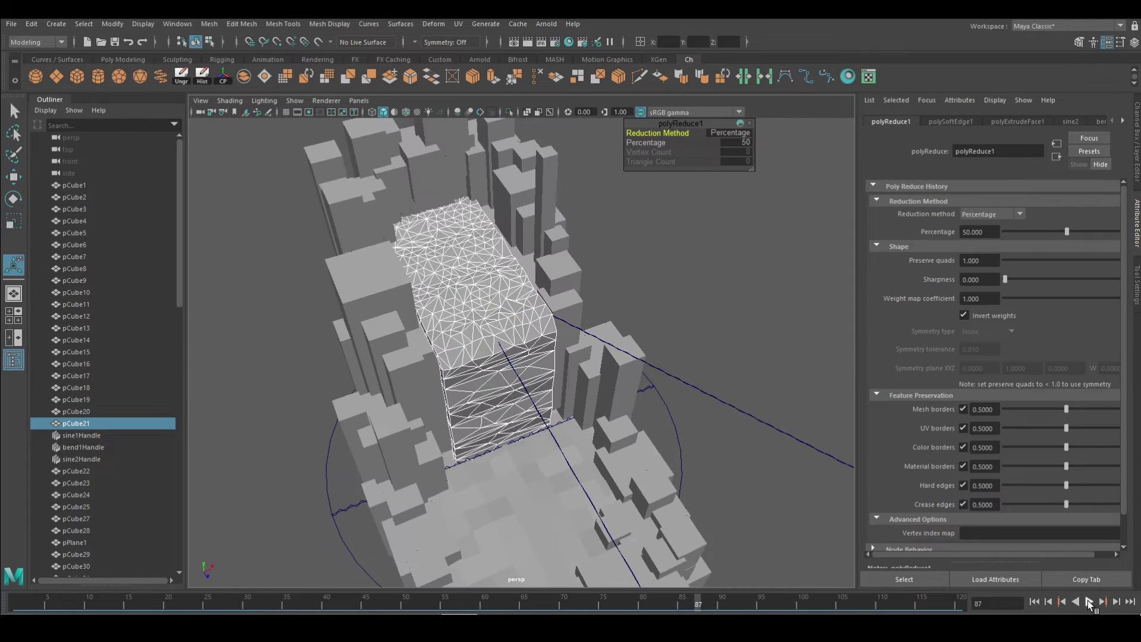
pyautogui.click(662, 344)
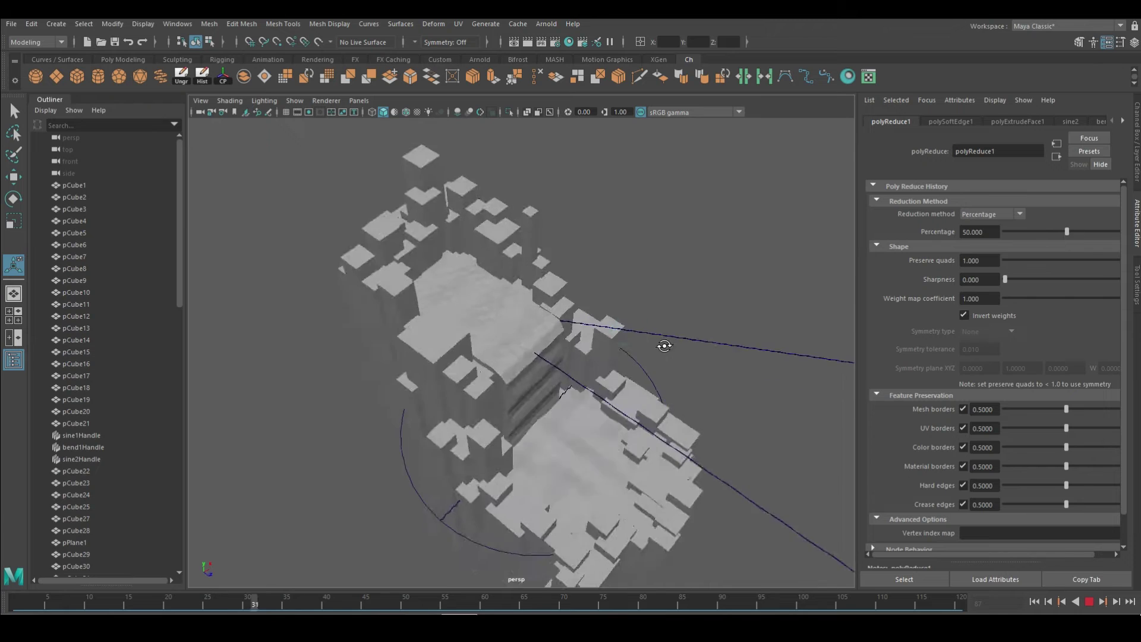
pyautogui.click(499, 333)
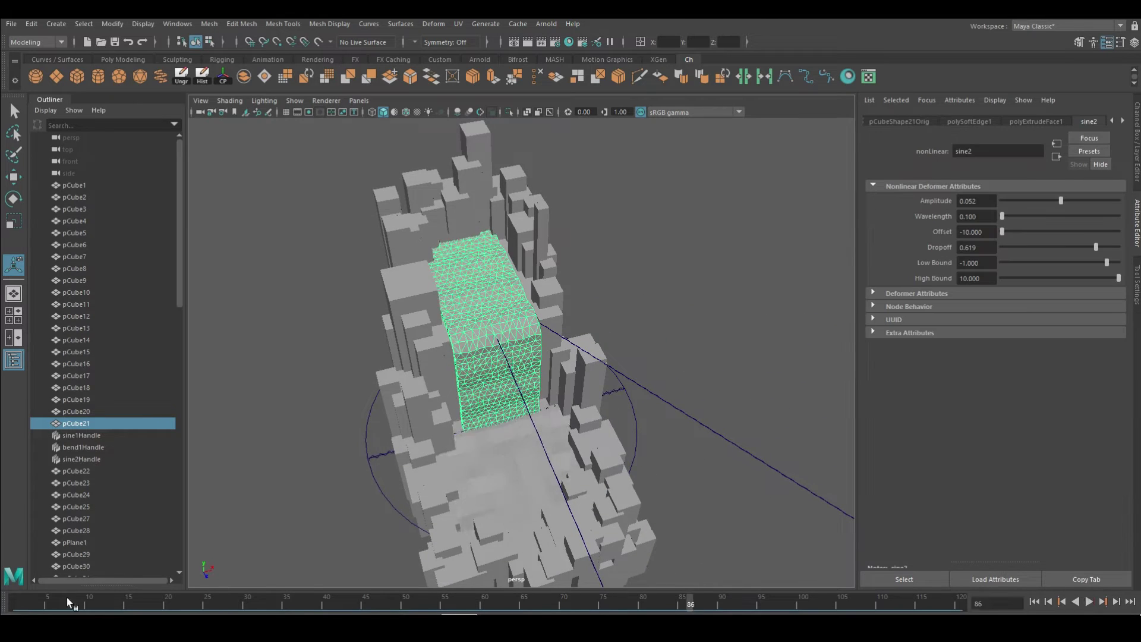
pyautogui.scroll(3, 438, 393)
pyautogui.scroll(3, 436, 370)
pyautogui.scroll(-2, 622, 479)
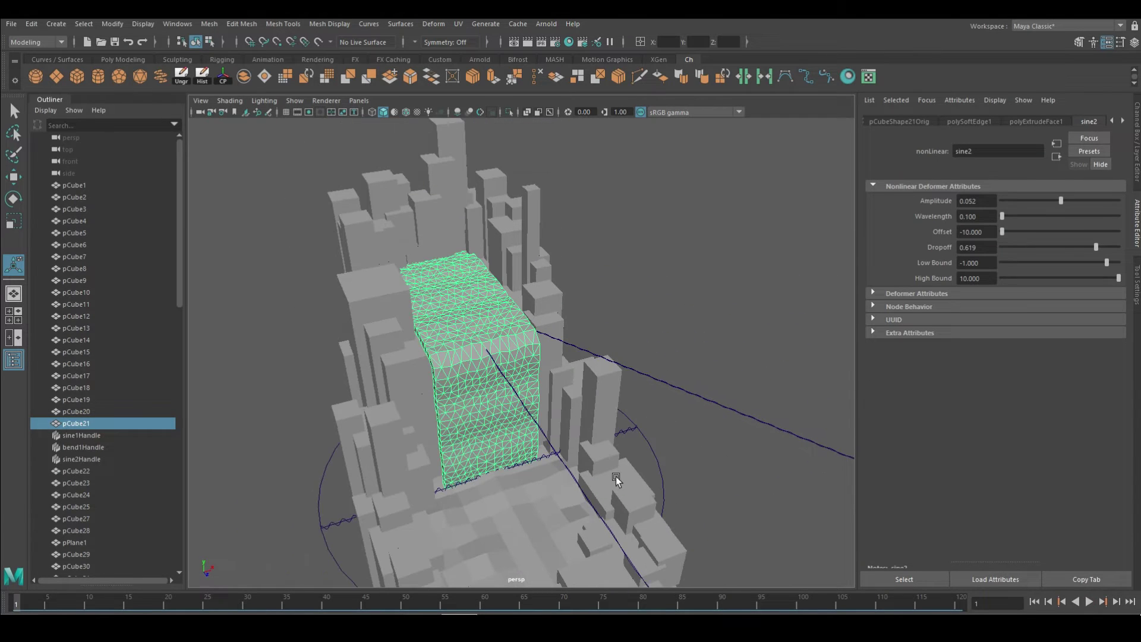
pyautogui.moveTo(551, 493)
pyautogui.keyDown('alt'); pyautogui.mouseDown()
pyautogui.moveTo(583, 455)
pyautogui.moveTo(481, 473)
pyautogui.moveTo(479, 412)
pyautogui.moveTo(511, 455)
pyautogui.moveTo(86, 83)
pyautogui.mouseUp(); pyautogui.keyUp('alt')
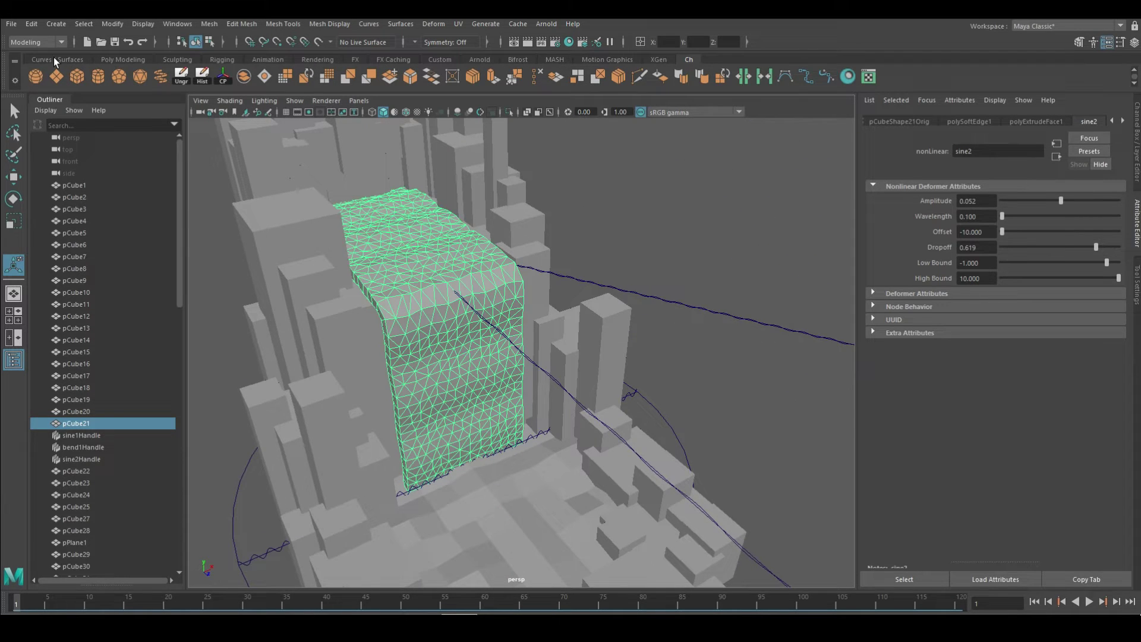
pyautogui.click(35, 76)
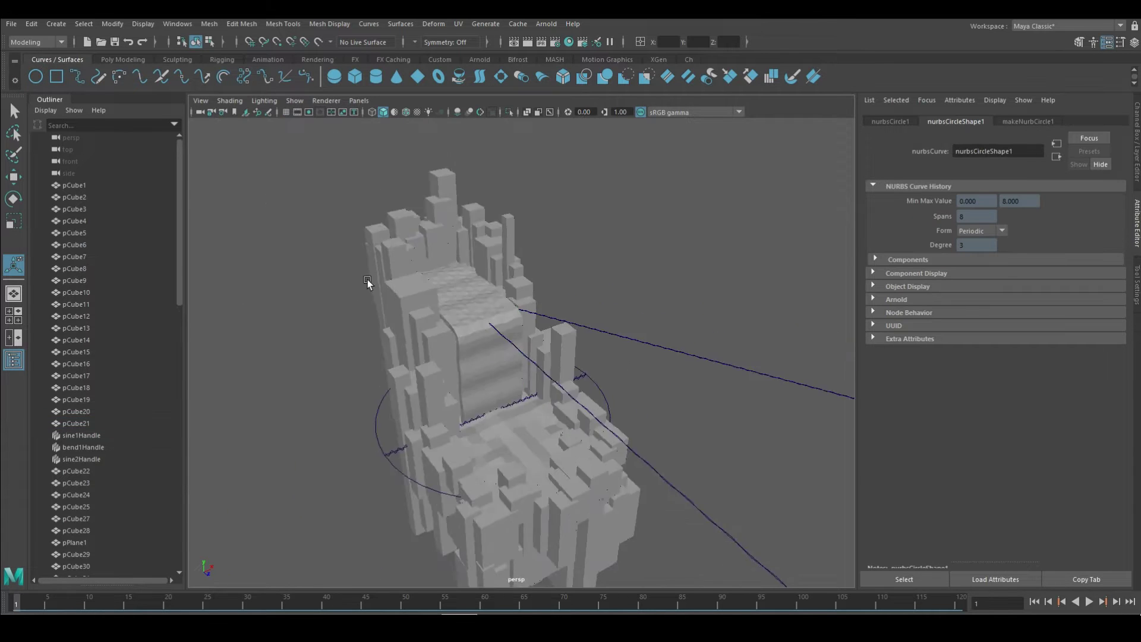
pyautogui.press('w')
pyautogui.keyDown('alt'); pyautogui.moveTo(497, 322); pyautogui.dragTo(546, 436); pyautogui.keyUp('alt')
pyautogui.press('w')
pyautogui.scroll(3, 545, 435)
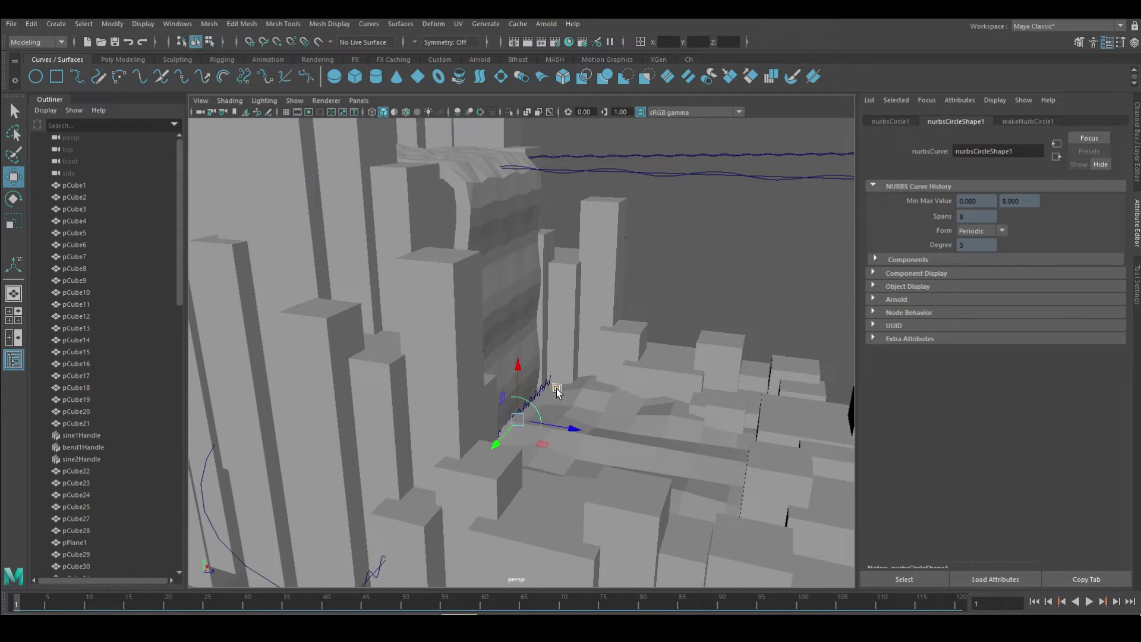
pyautogui.scroll(3, 545, 428)
pyautogui.scroll(2, 596, 408)
pyautogui.press('F8')
pyautogui.scroll(2, 559, 349)
pyautogui.hotkey('ctrl', 'z')
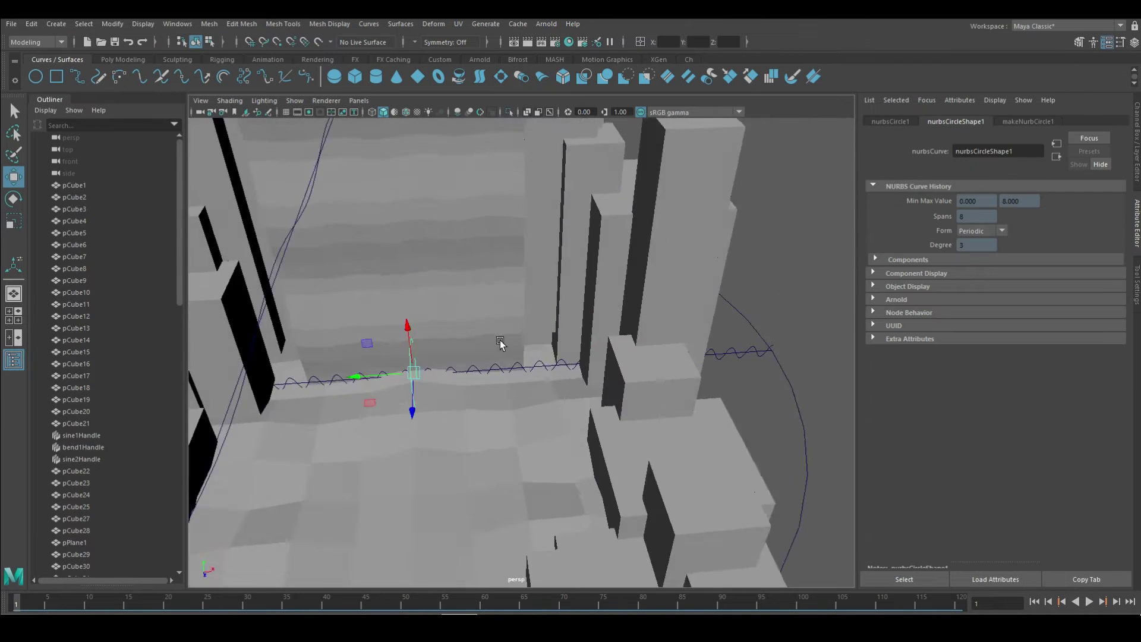
pyautogui.hotkey('ctrl', 'z')
pyautogui.hotkey('ctrl', 'z')
pyautogui.hotkey('ctrl', 'z')
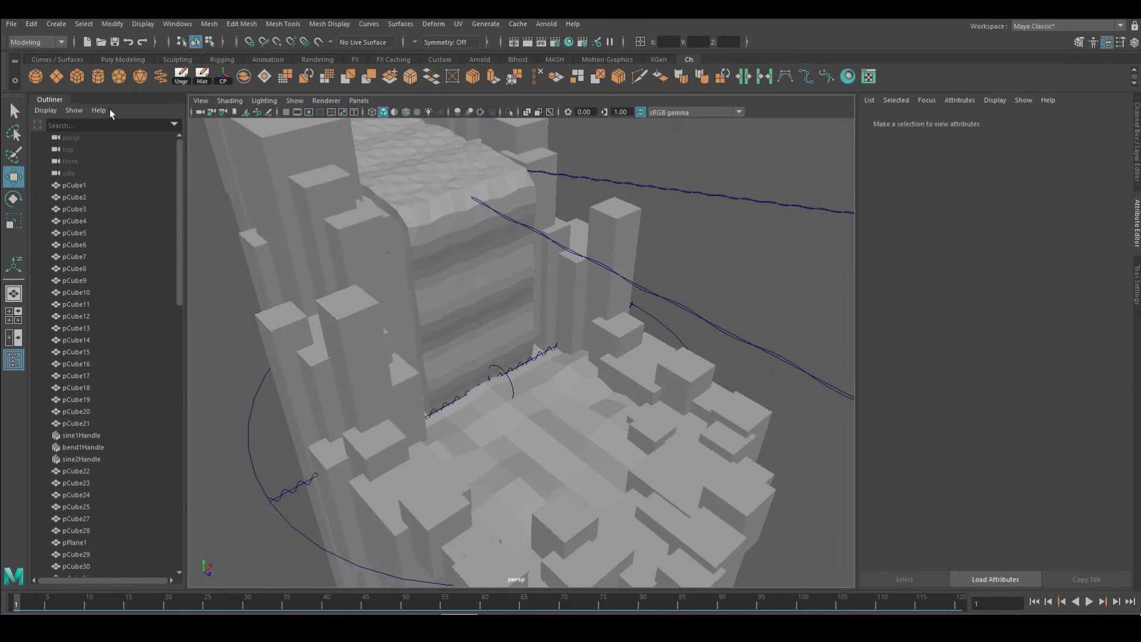
pyautogui.hotkey('ctrl', 'z')
pyautogui.hotkey('ctrl', 'z')
# - Create a MASH network from the cube with a Curve node fed by nurbsCircleShape1
pyautogui.click(38, 77)
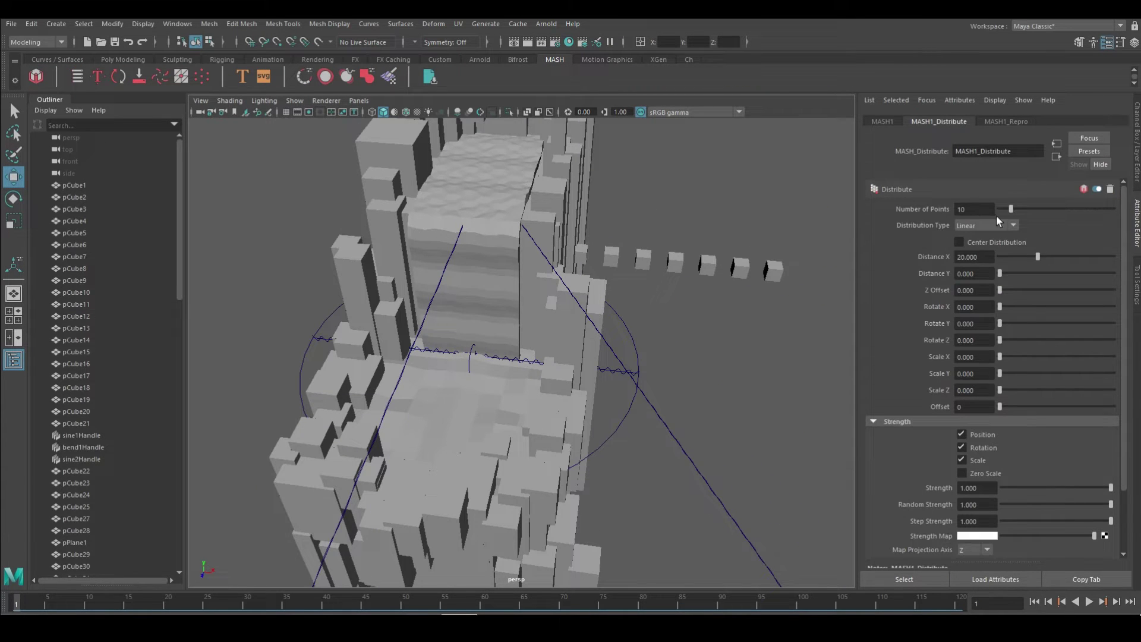
pyautogui.click(941, 247)
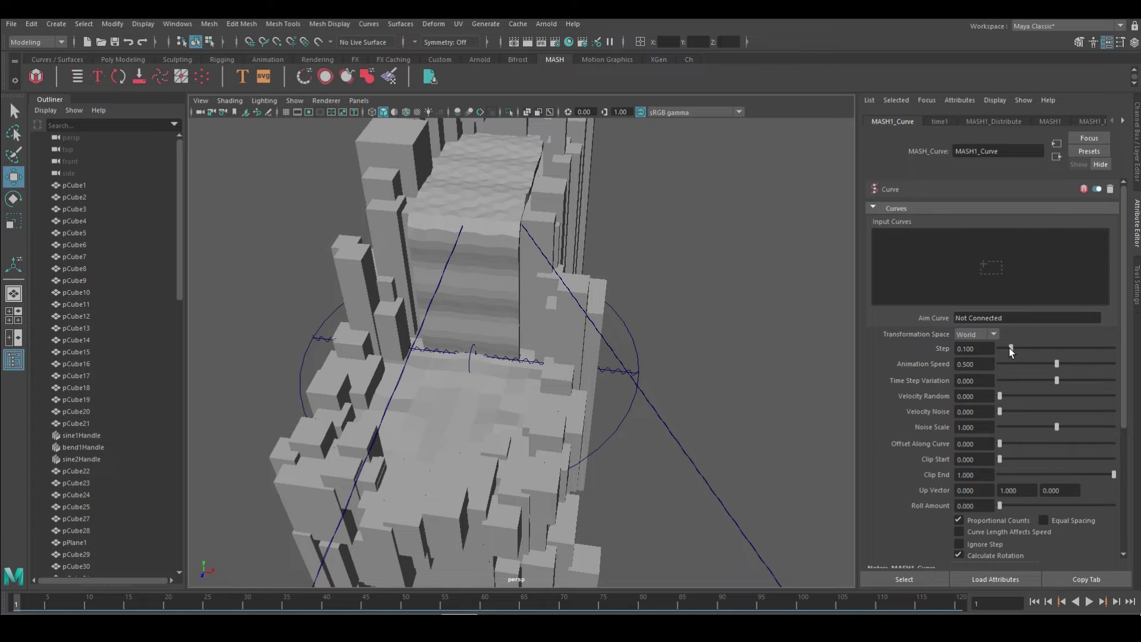
pyautogui.click(77, 76)
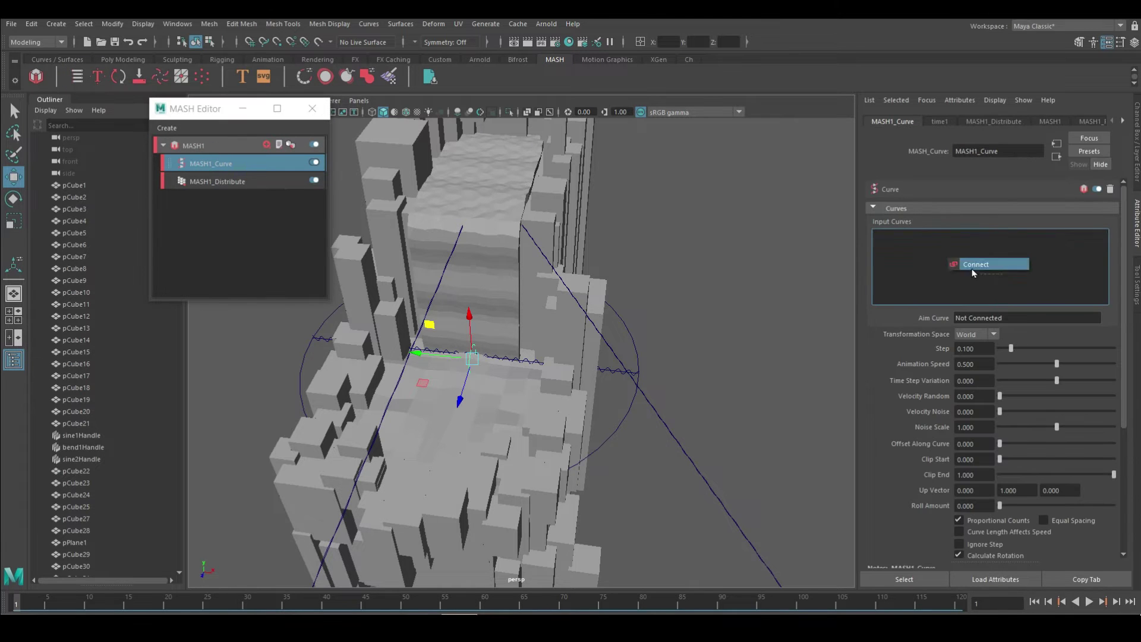
pyautogui.moveTo(973, 273); pyautogui.dragTo(974, 271, button='middle')
pyautogui.keyDown('alt'); pyautogui.moveTo(583, 380); pyautogui.dragTo(619, 423); pyautogui.keyUp('alt')
pyautogui.hotkey('alt', 'v')
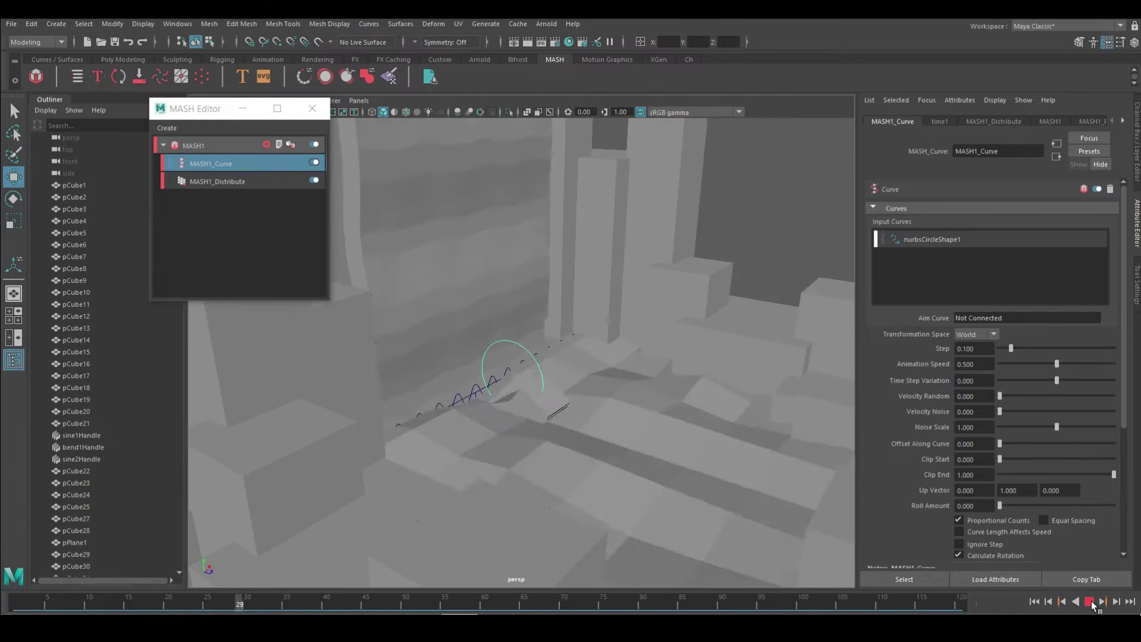
# - Preview the cubes travelling along the circle, then select source cube pCube85
pyautogui.hotkey('alt', 'v')
pyautogui.click(1090, 601)
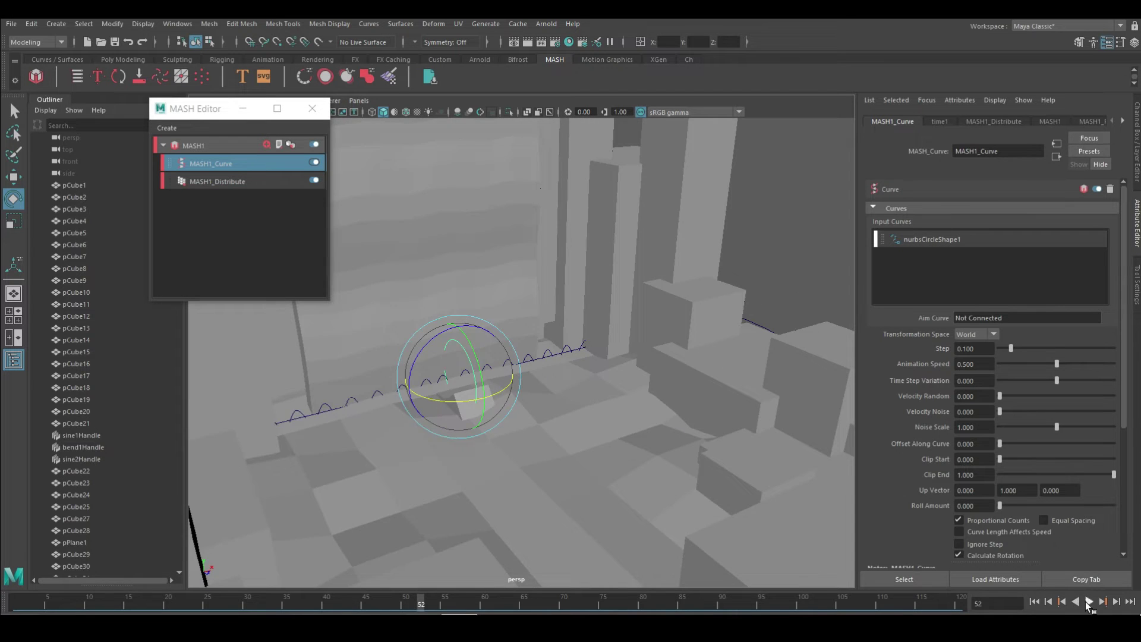
pyautogui.keyDown('alt'); pyautogui.moveTo(594, 451); pyautogui.dragTo(509, 433); pyautogui.keyUp('alt')
pyautogui.press('Escape')
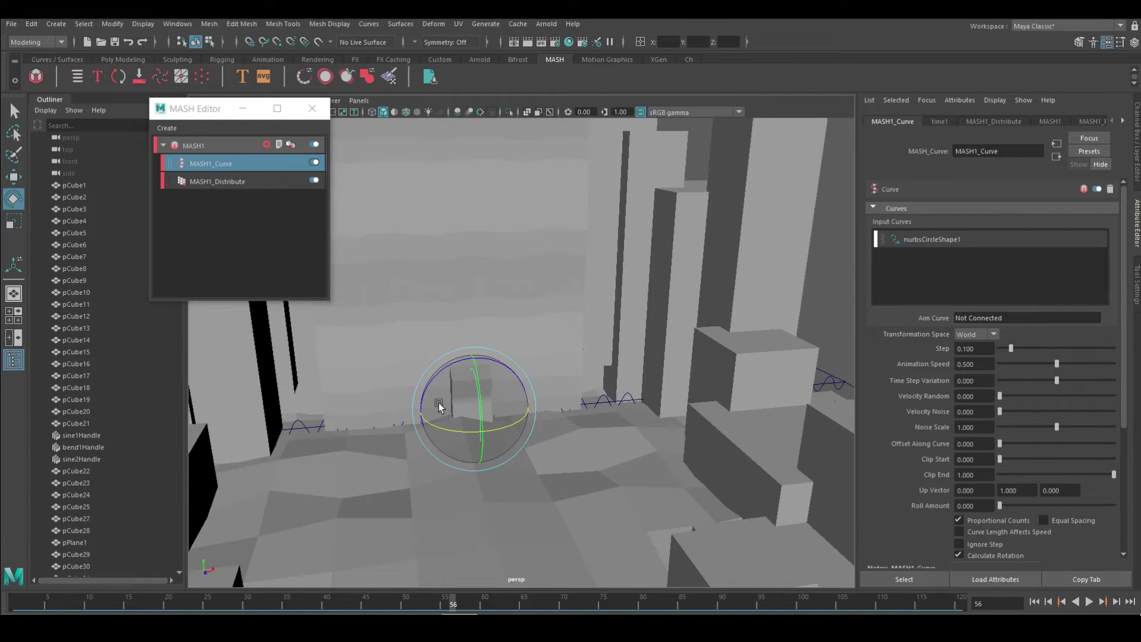
pyautogui.scroll(-15, 76, 534)
pyautogui.click(76, 518)
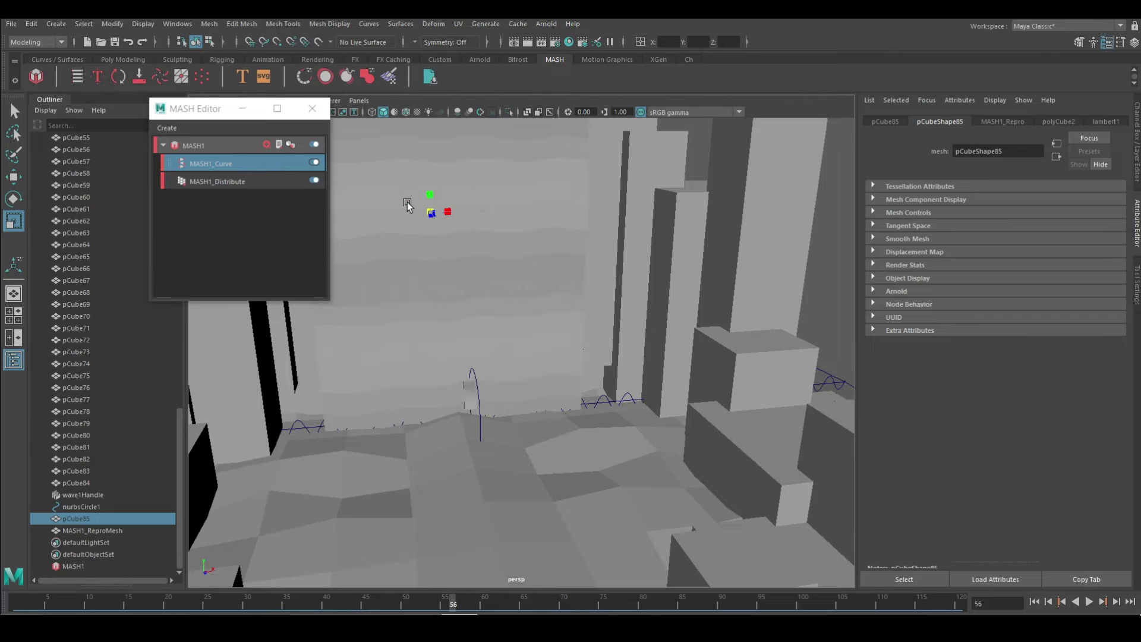
# - Show the MASH1_Curve settings and preview the cubes spread around the circle ring
pyautogui.keyDown('alt'); pyautogui.moveTo(402, 205); pyautogui.dragTo(535, 148); pyautogui.keyUp('alt')
pyautogui.click(689, 59)
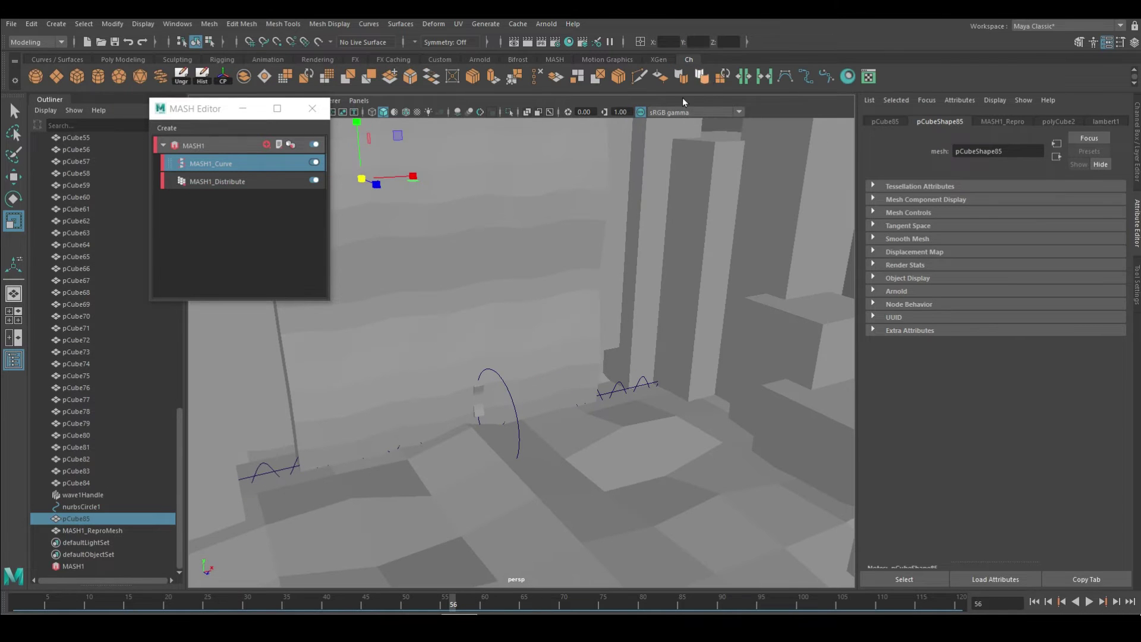
pyautogui.click(210, 164)
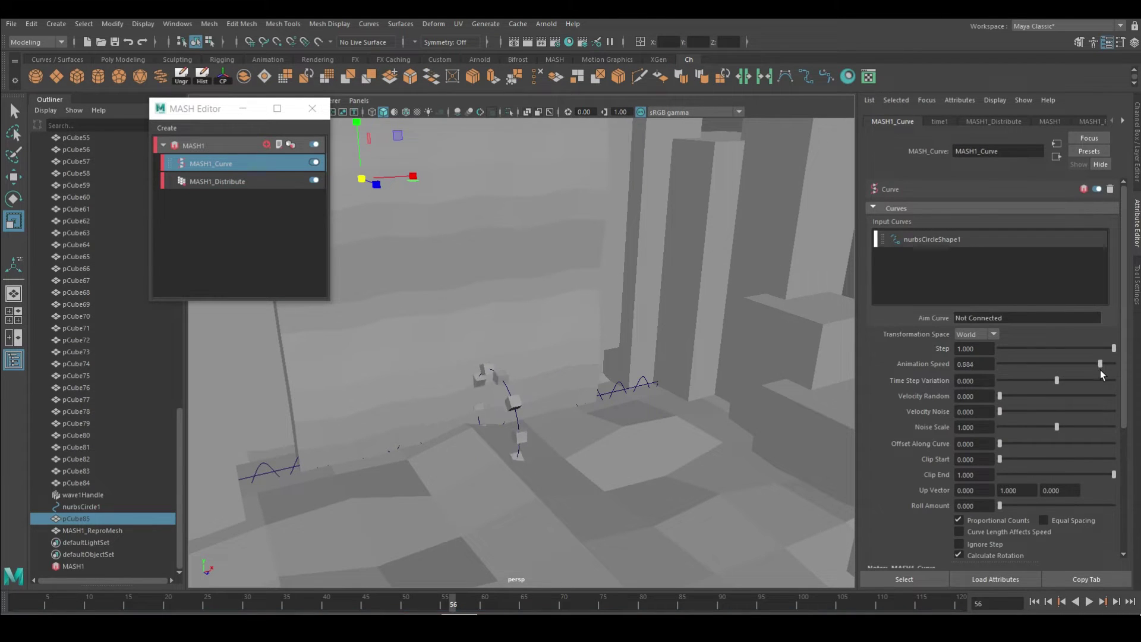
pyautogui.keyDown('alt'); pyautogui.moveTo(710, 428); pyautogui.dragTo(535, 357); pyautogui.keyUp('alt')
pyautogui.hotkey('alt', 'v')
pyautogui.click(620, 416)
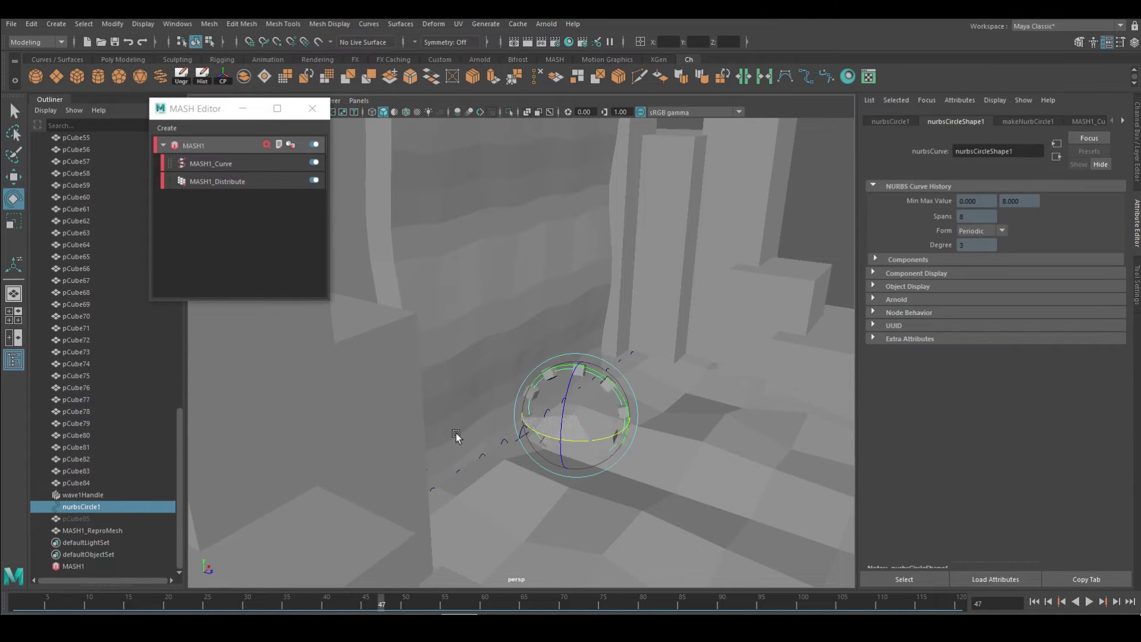
# - Replay the swirl, then check nurbsCircle1's transform: rotate Z 90, translate 0.326, -3.881, 7.879
pyautogui.hotkey('alt', 'v')
pyautogui.keyDown('alt'); pyautogui.moveTo(655, 517); pyautogui.dragTo(564, 488); pyautogui.keyUp('alt')
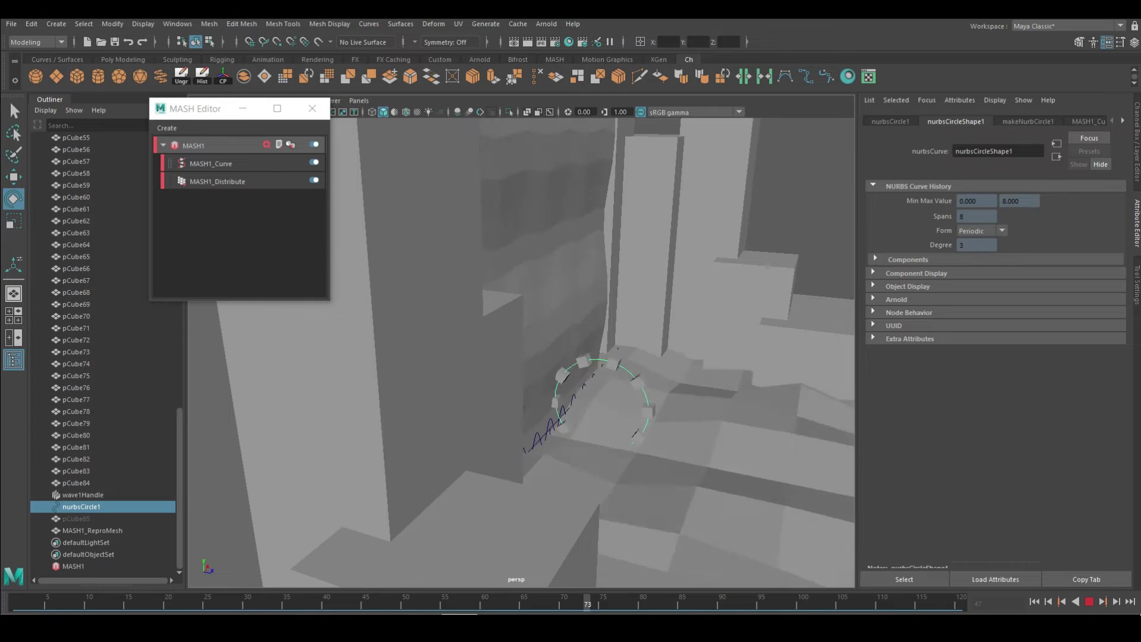
pyautogui.keyDown('alt'); pyautogui.moveTo(654, 446); pyautogui.dragTo(594, 416); pyautogui.keyUp('alt')
pyautogui.hotkey('alt', 'v')
pyautogui.click(1085, 122)
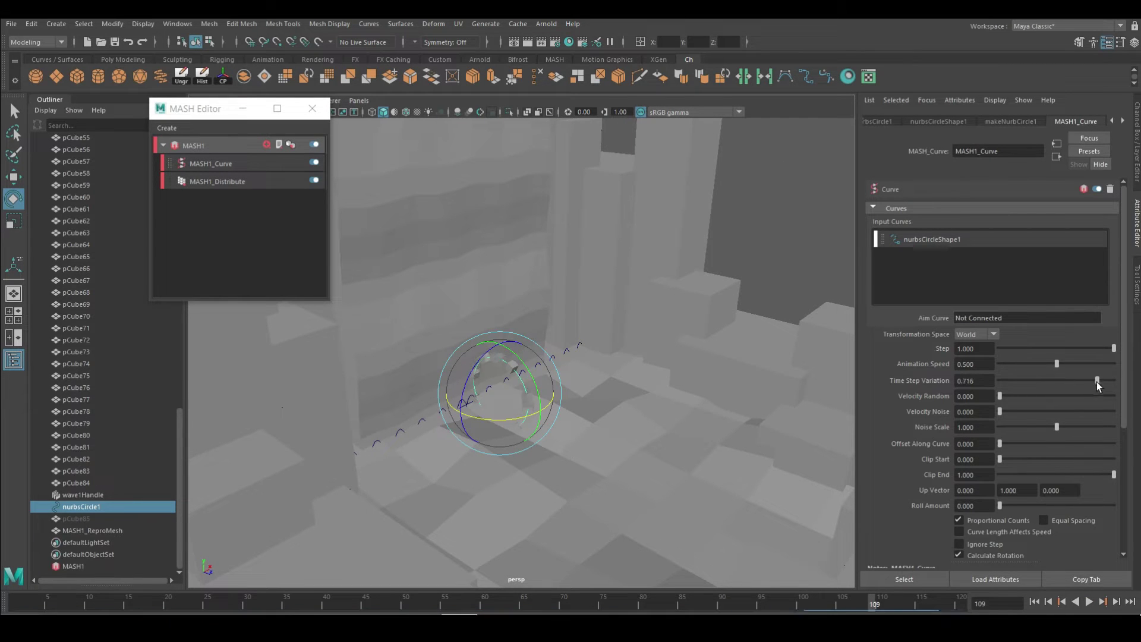
pyautogui.keyDown('alt'); pyautogui.moveTo(618, 416); pyautogui.dragTo(552, 419); pyautogui.keyUp('alt')
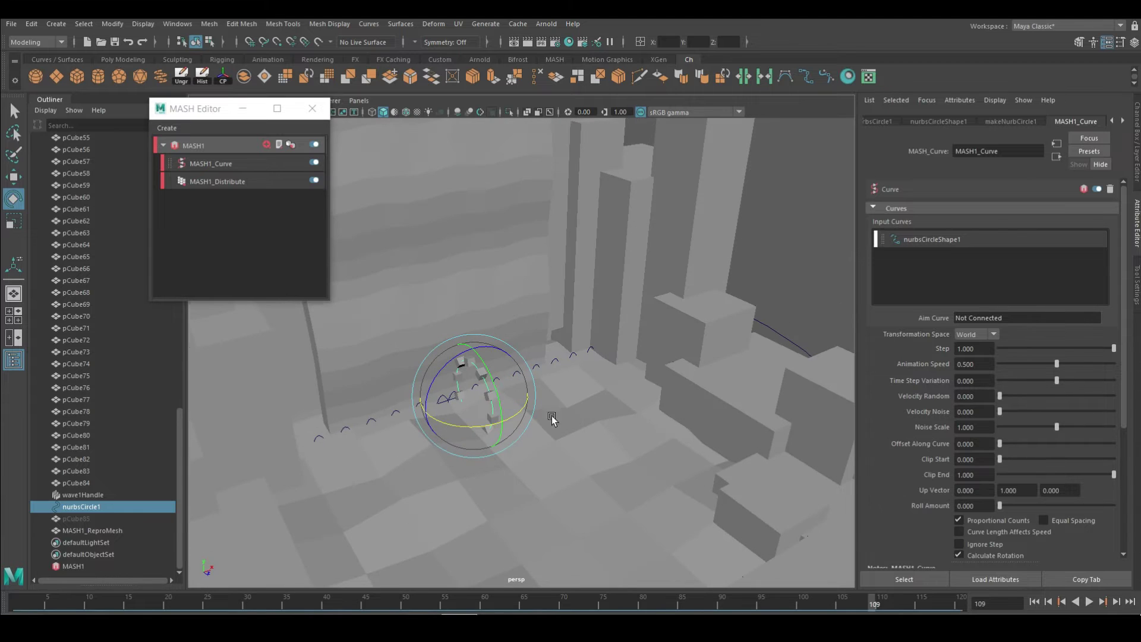
pyautogui.click(880, 125)
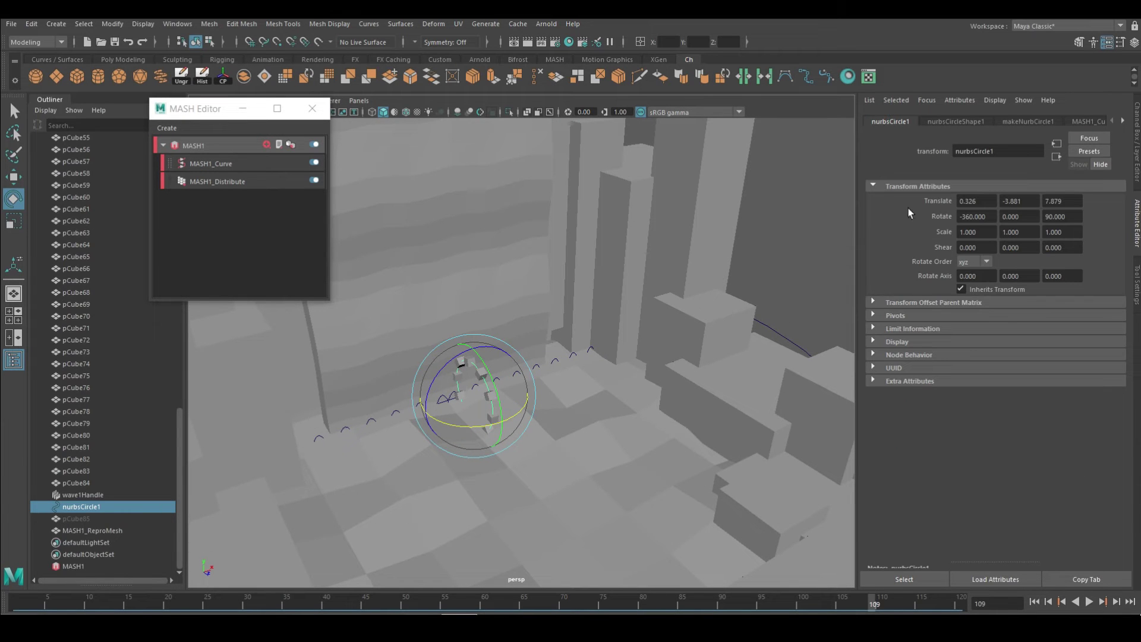
# - Add a Random node to MASH1 and raise its Position X to about 3.67
pyautogui.click(193, 145)
pyautogui.click(943, 336)
pyautogui.keyDown('alt'); pyautogui.moveTo(548, 399); pyautogui.dragTo(553, 405); pyautogui.keyUp('alt')
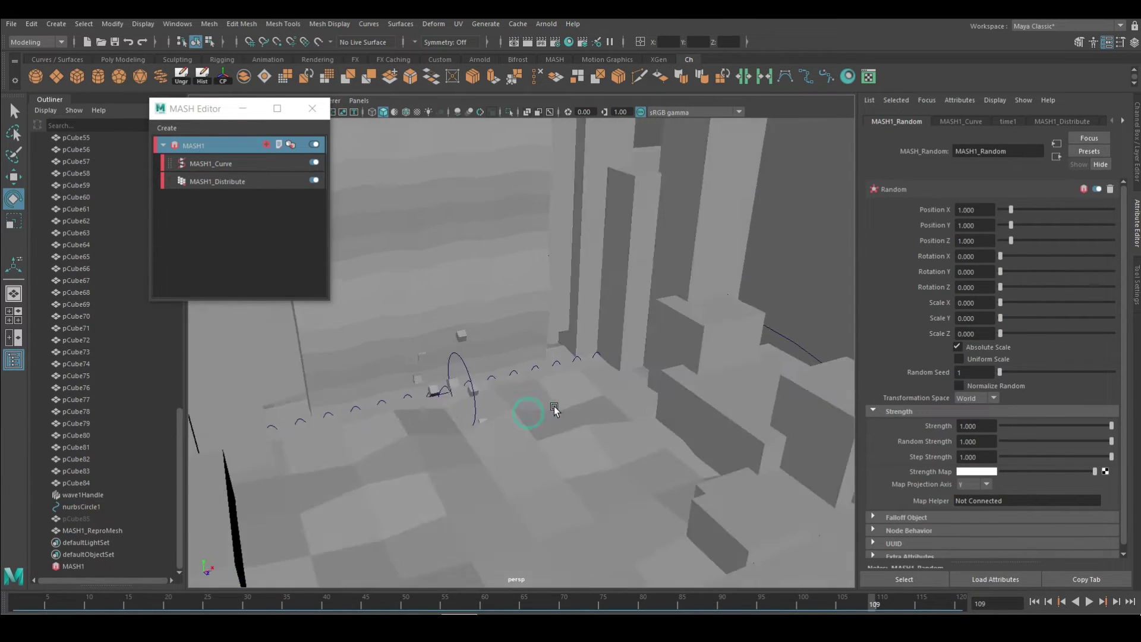
pyautogui.moveTo(1012, 210); pyautogui.dragTo(1049, 210)
pyautogui.keyDown('alt'); pyautogui.moveTo(772, 309); pyautogui.dragTo(798, 331); pyautogui.keyUp('alt')
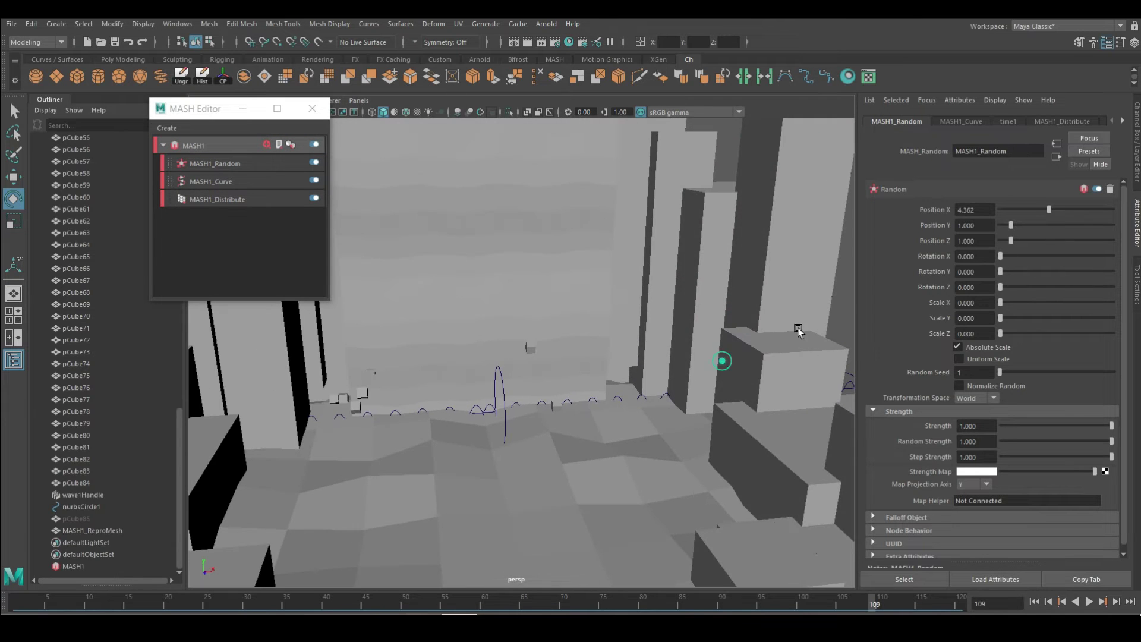
# - Set random Rotation to 180 on all axes, make scale uniform, and preview the scatter
pyautogui.moveTo(1011, 224); pyautogui.dragTo(1017, 225)
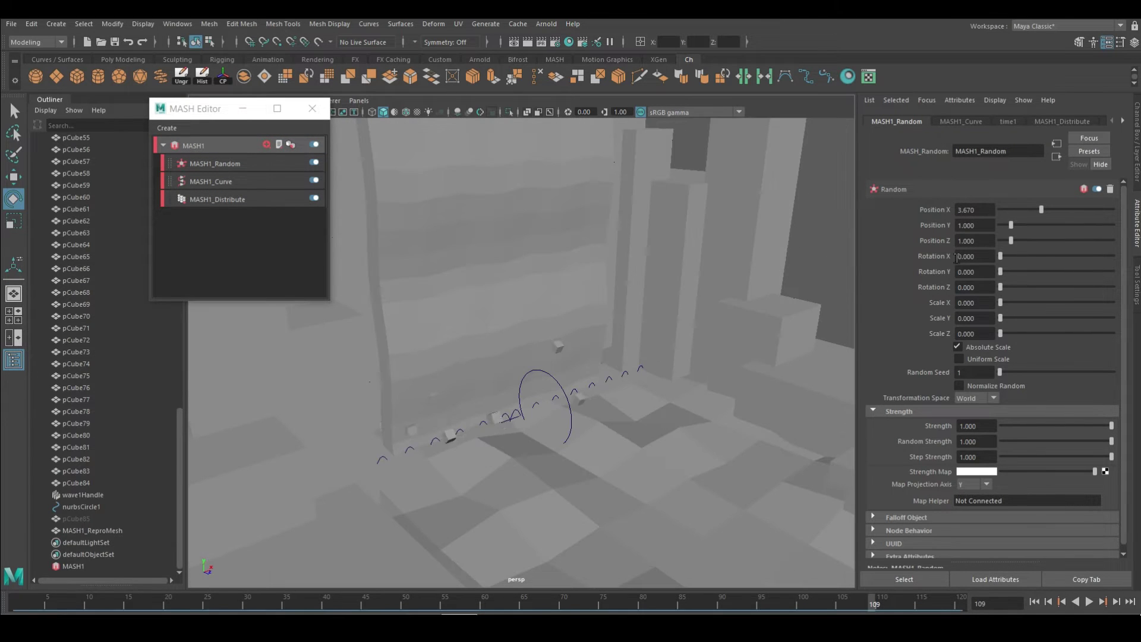
pyautogui.click(1003, 255)
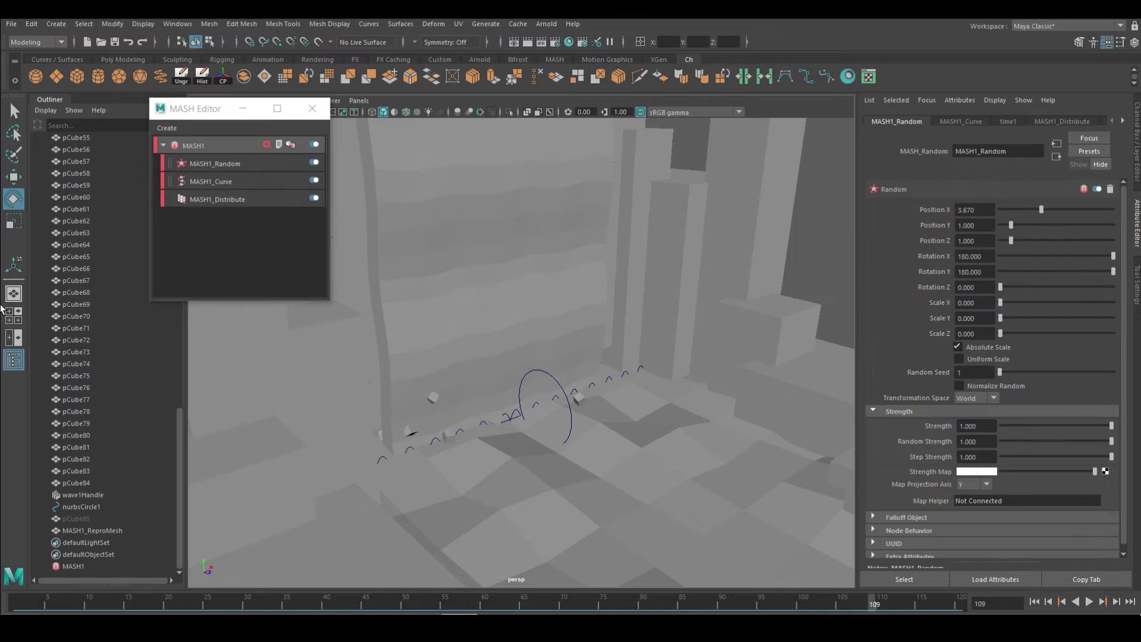
pyautogui.click(959, 359)
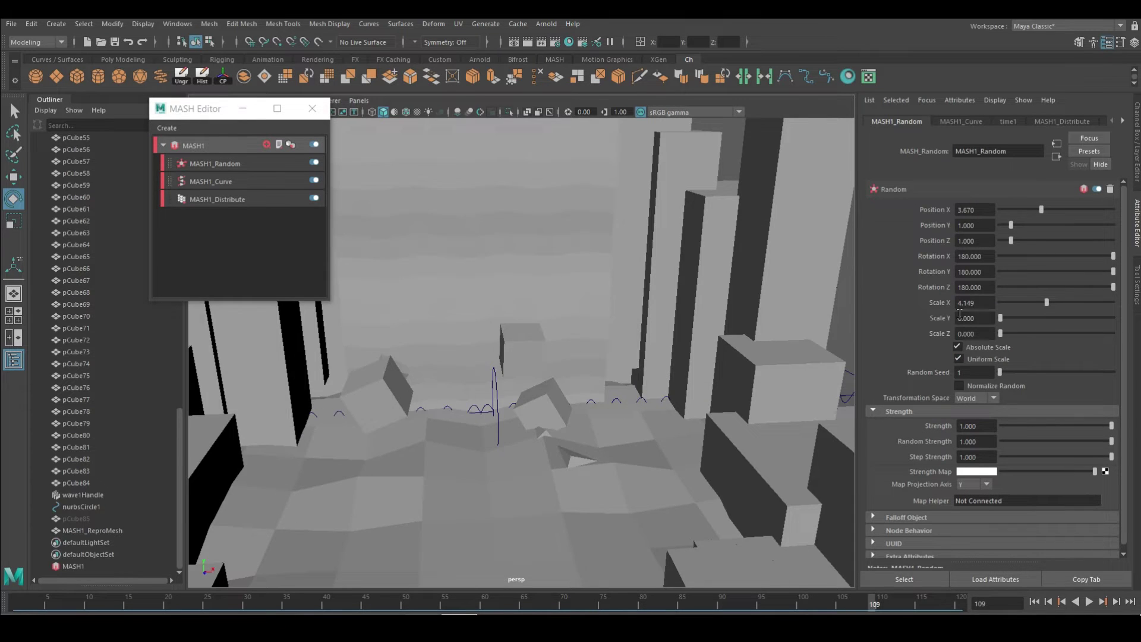
pyautogui.hotkey('alt', 'v')
pyautogui.hotkey('alt', 'v')
pyautogui.click(1008, 122)
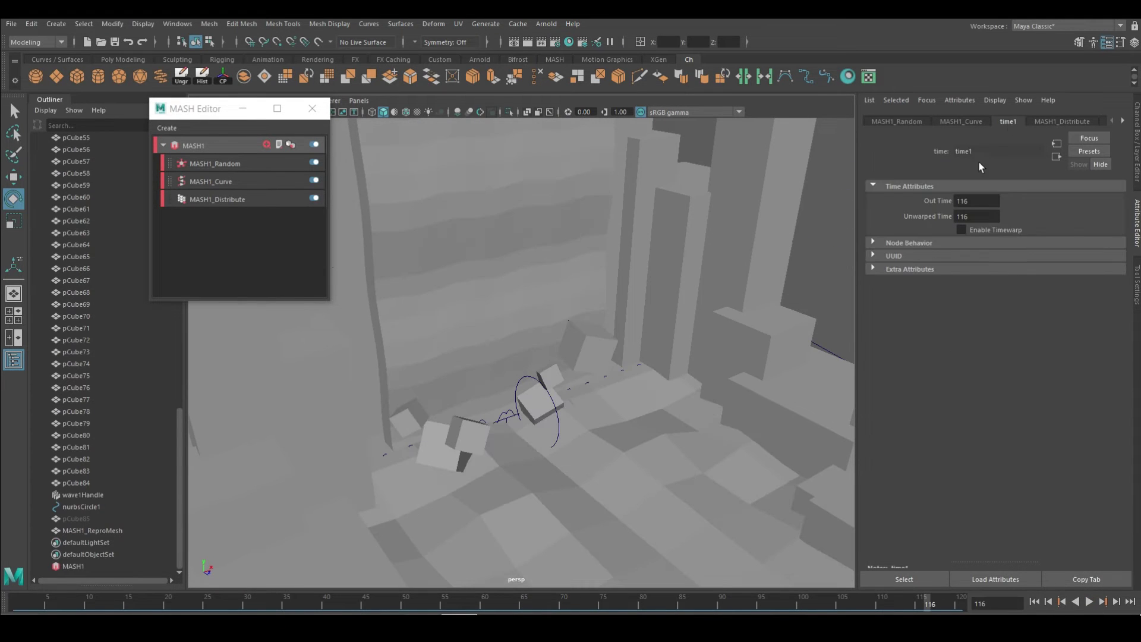
# - Slow the MASH1_Curve Animation Speed while viewing the cube cluster up close
pyautogui.click(1067, 121)
pyautogui.hotkey('alt', 'v')
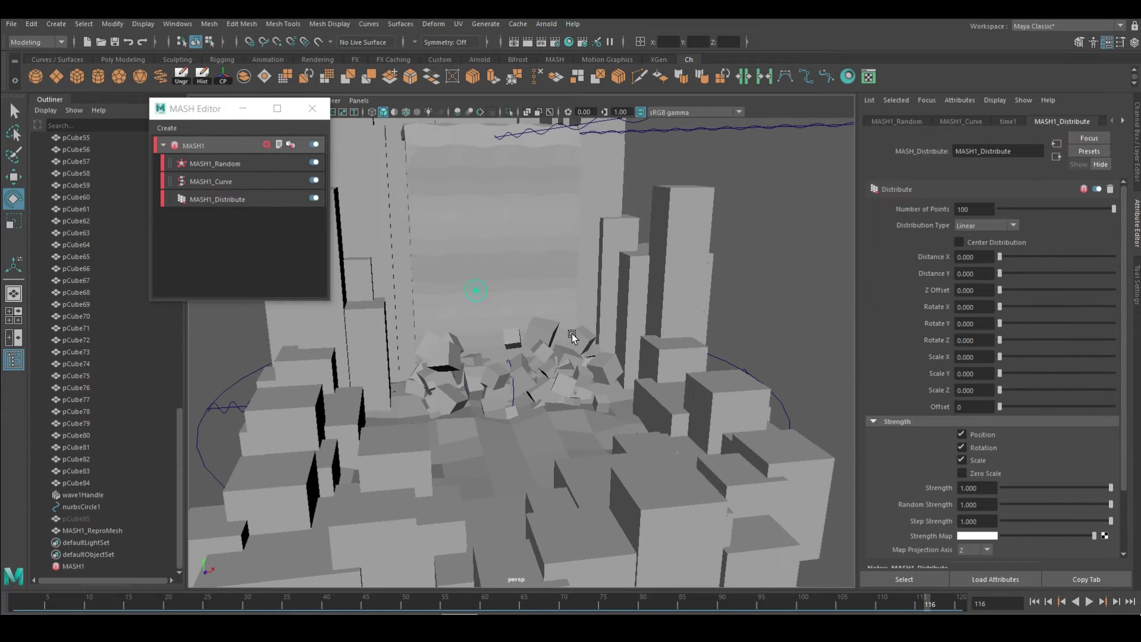
pyautogui.keyDown('alt'); pyautogui.moveTo(571, 360); pyautogui.dragTo(535, 333); pyautogui.keyUp('alt')
pyautogui.scroll(3, 534, 333)
pyautogui.click(211, 182)
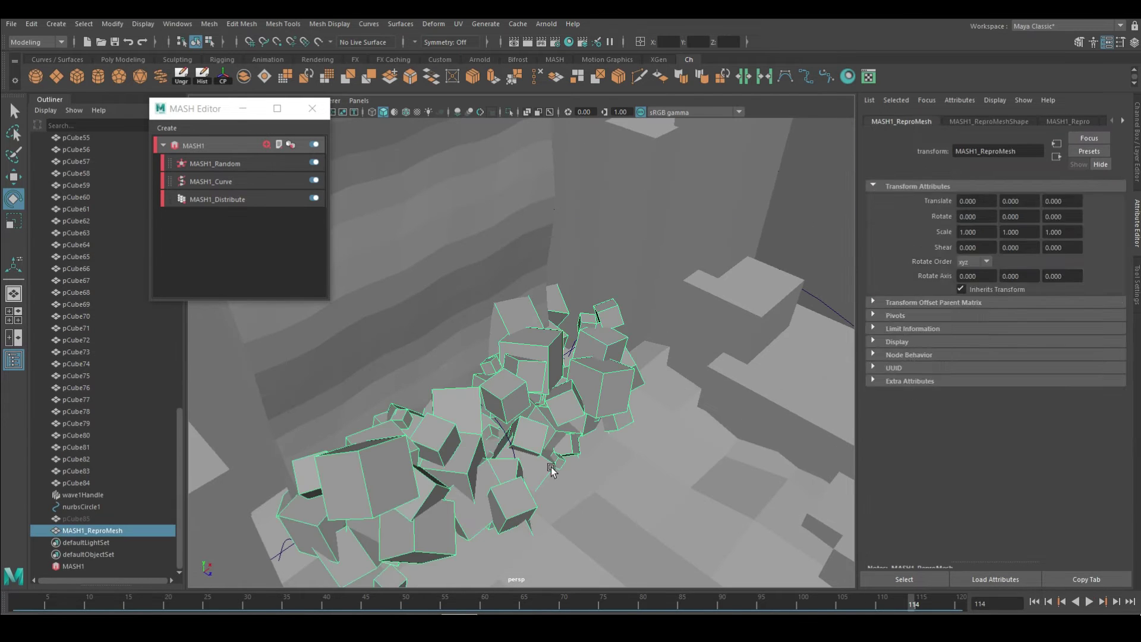
pyautogui.hotkey('alt', 'v')
pyautogui.hotkey('alt', 'v')
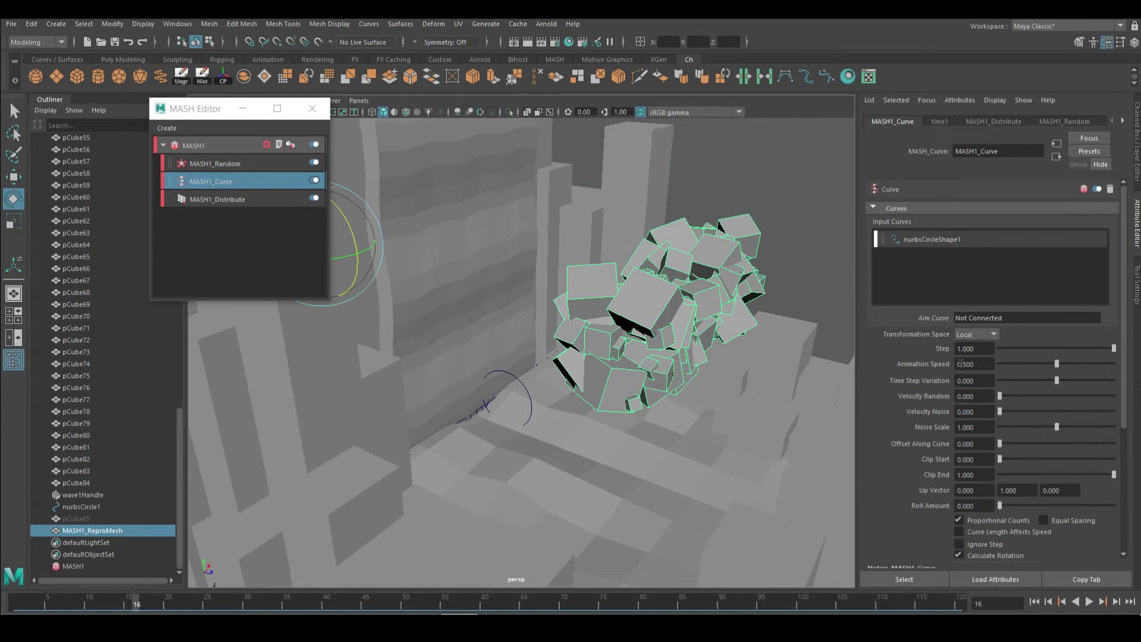
pyautogui.moveTo(1114, 364); pyautogui.dragTo(1005, 362)
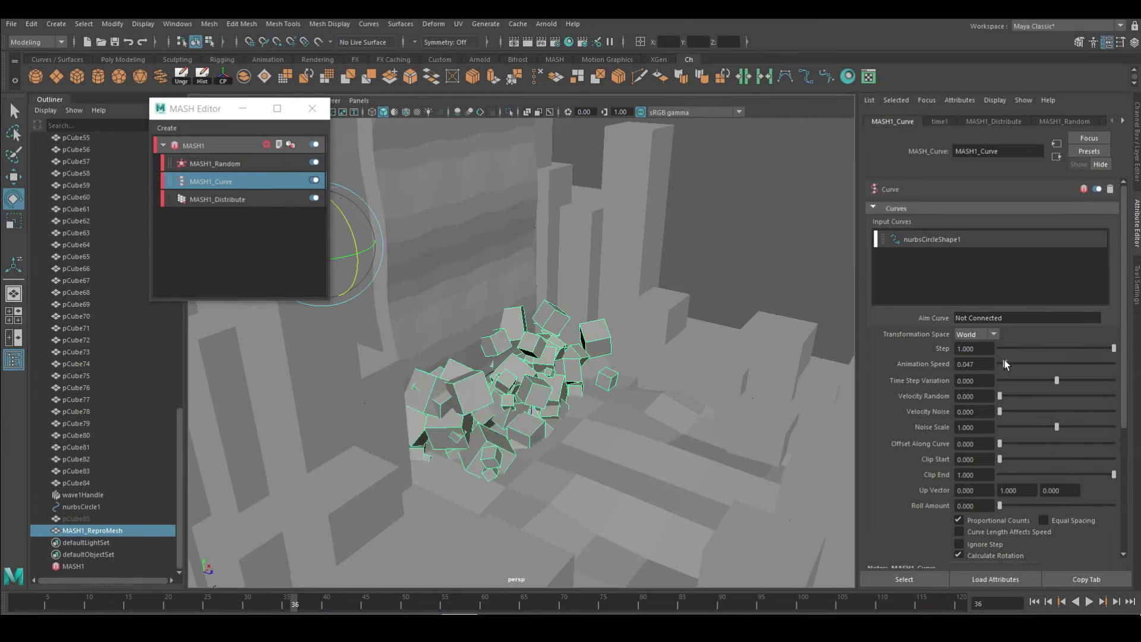
# - Lower the curve's Animation Speed again and push random Position X up to 5.426
pyautogui.keyDown('alt'); pyautogui.moveTo(491, 488); pyautogui.dragTo(597, 388); pyautogui.keyUp('alt')
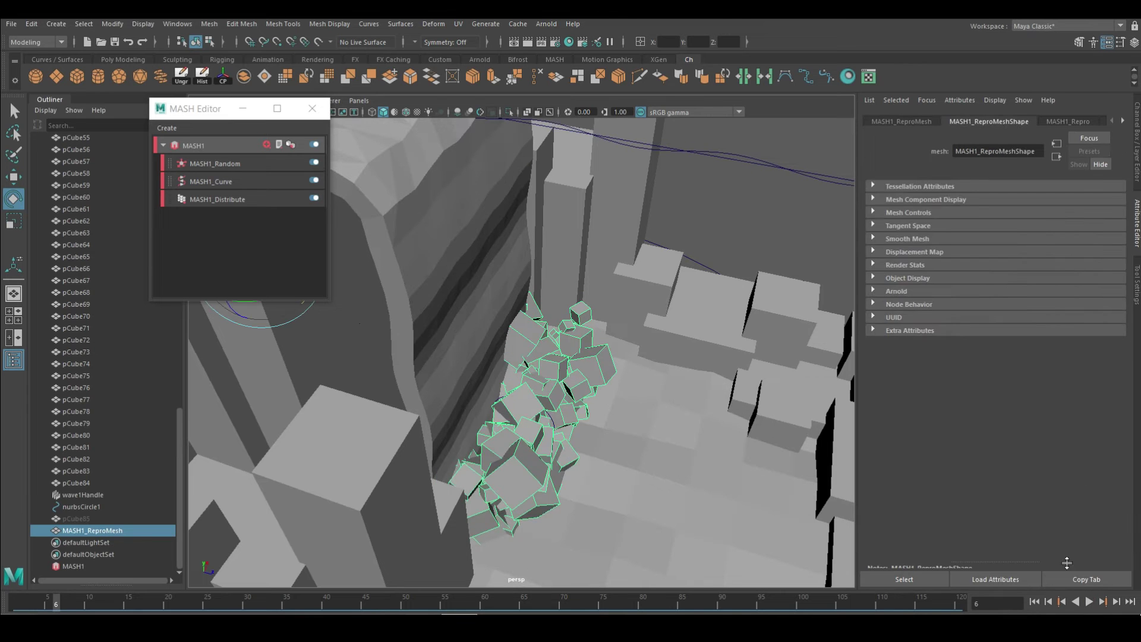
pyautogui.click(211, 182)
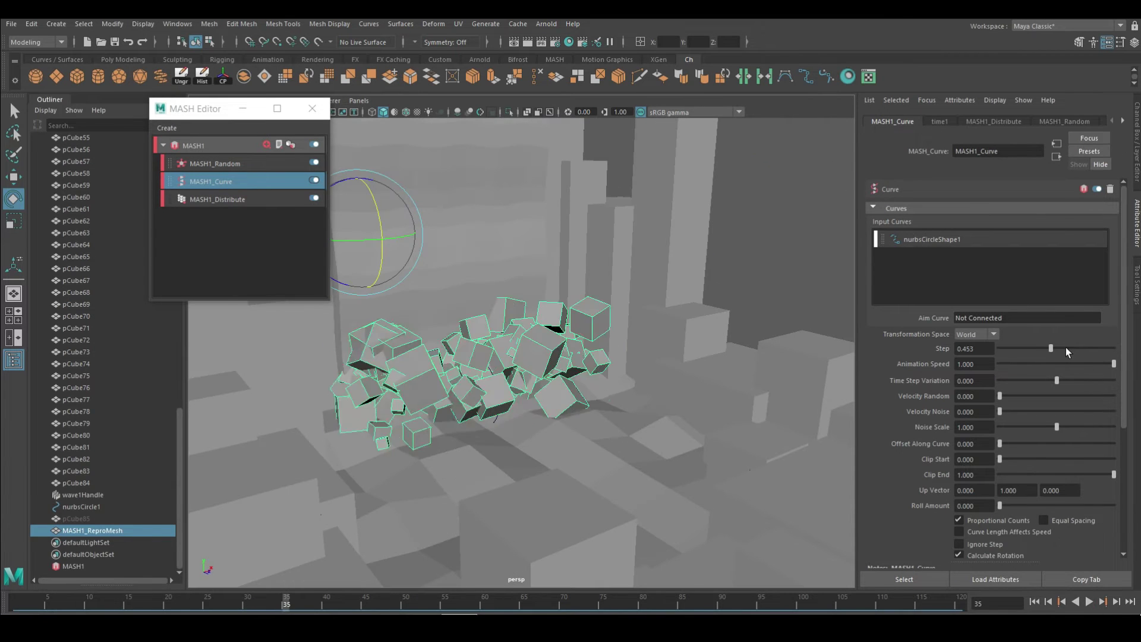
pyautogui.moveTo(1113, 364); pyautogui.dragTo(1008, 363)
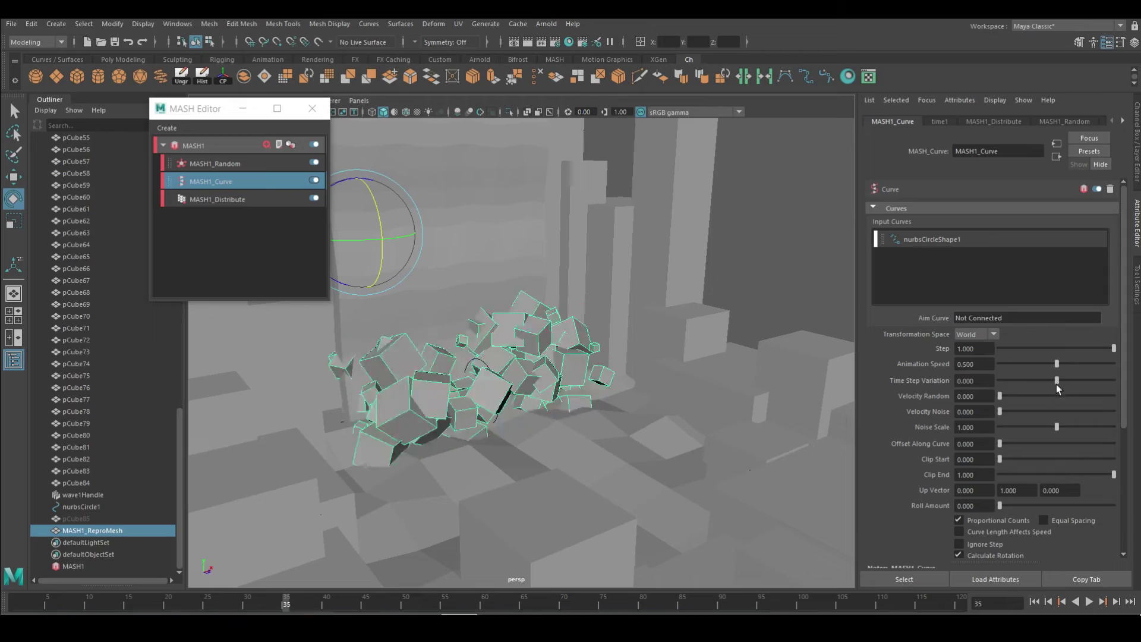
pyautogui.hotkey('alt', 'v')
pyautogui.keyDown('alt'); pyautogui.moveTo(452, 416); pyautogui.dragTo(515, 377); pyautogui.keyUp('alt')
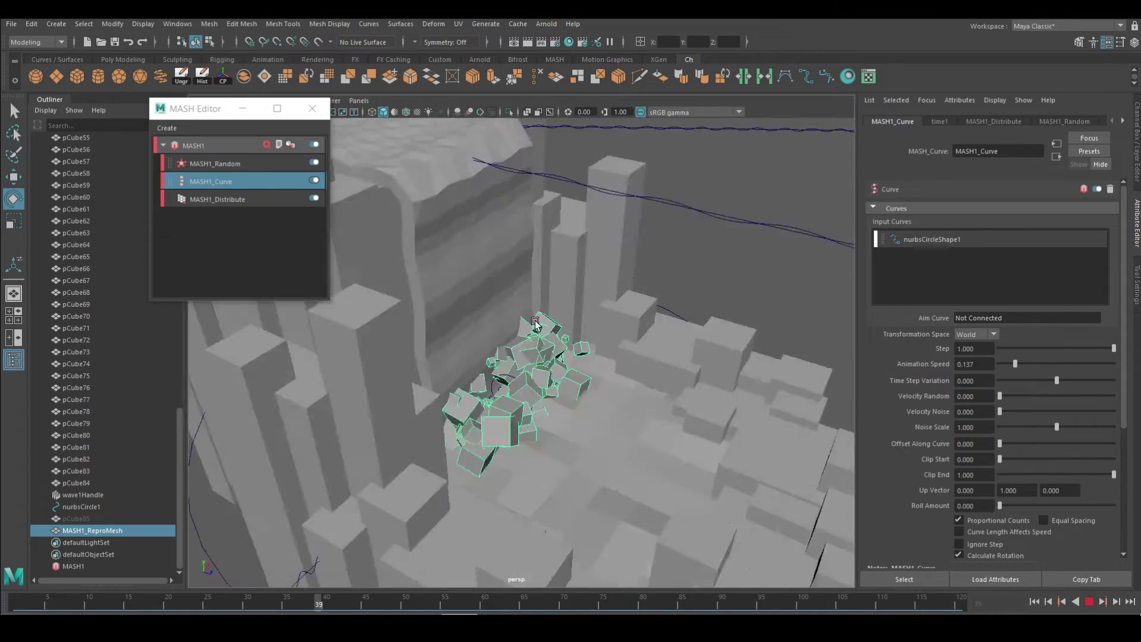
pyautogui.click(1064, 121)
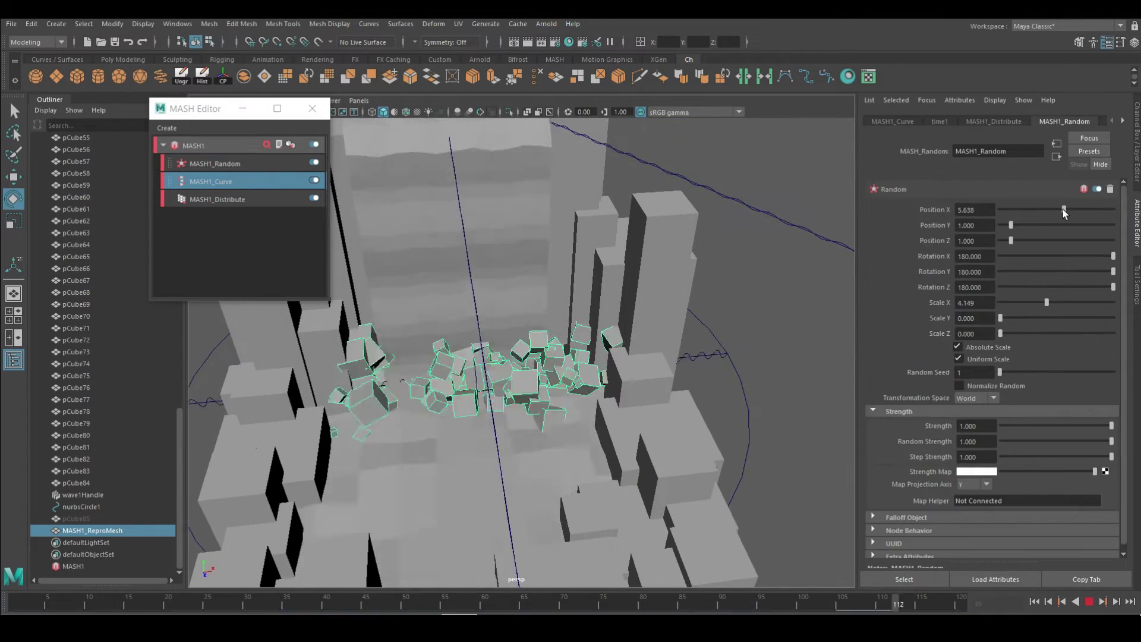
pyautogui.moveTo(1038, 210)
pyautogui.mouseDown()
pyautogui.moveTo(1056, 209)
pyautogui.moveTo(994, 224)
pyautogui.moveTo(1016, 225)
pyautogui.moveTo(1000, 241)
pyautogui.moveTo(1039, 210)
pyautogui.moveTo(1012, 225)
pyautogui.moveTo(1061, 209)
pyautogui.mouseUp()
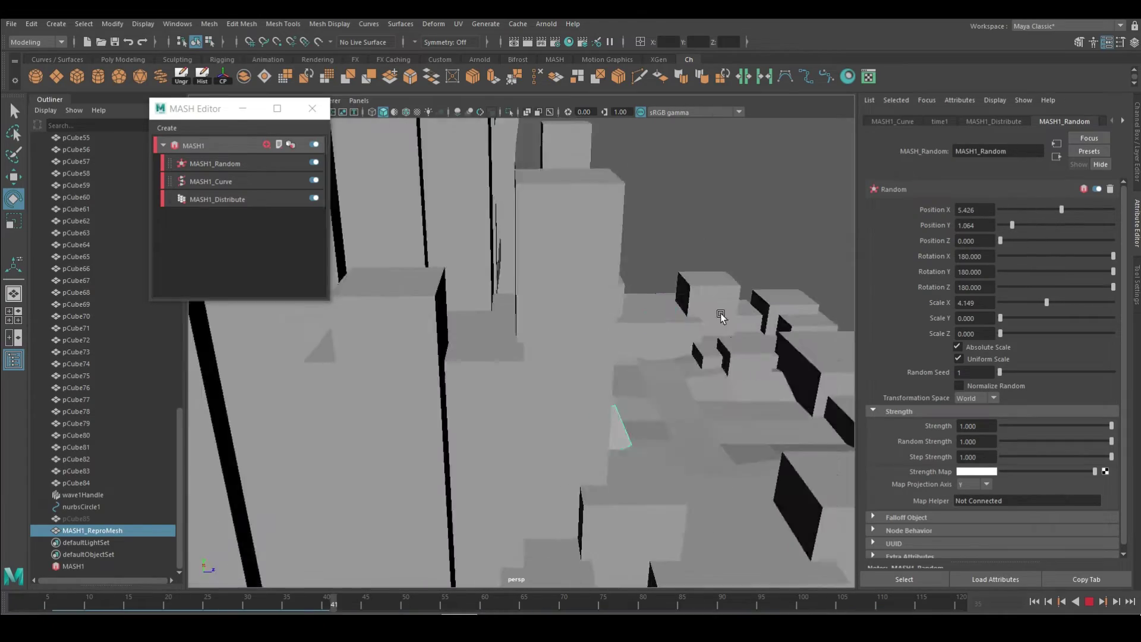
# - Raise MASH1_Distribute's Number of Points to 126 and preview the swirl
pyautogui.click(993, 121)
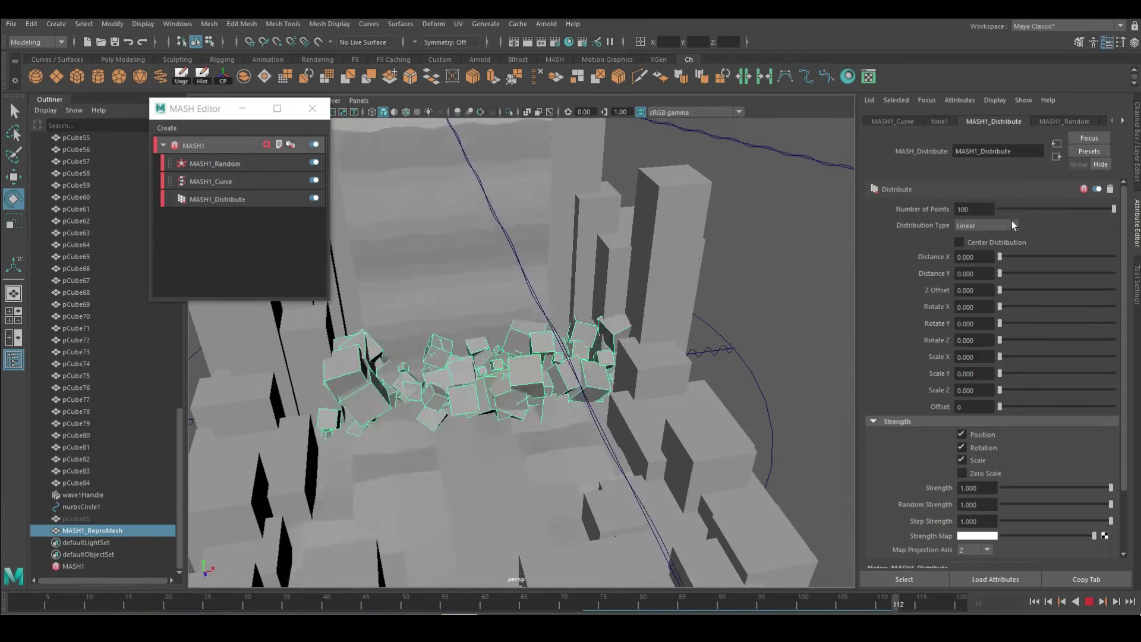
pyautogui.doubleClick(973, 210)
pyautogui.moveTo(1113, 209); pyautogui.dragTo(1011, 222)
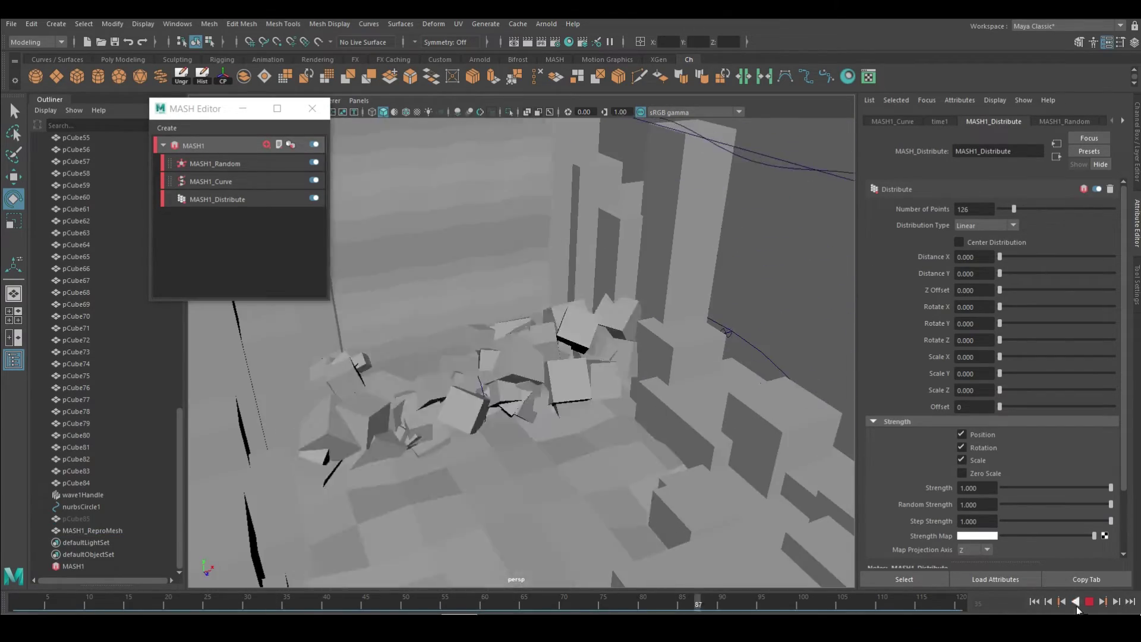
pyautogui.click(211, 181)
pyautogui.click(83, 506)
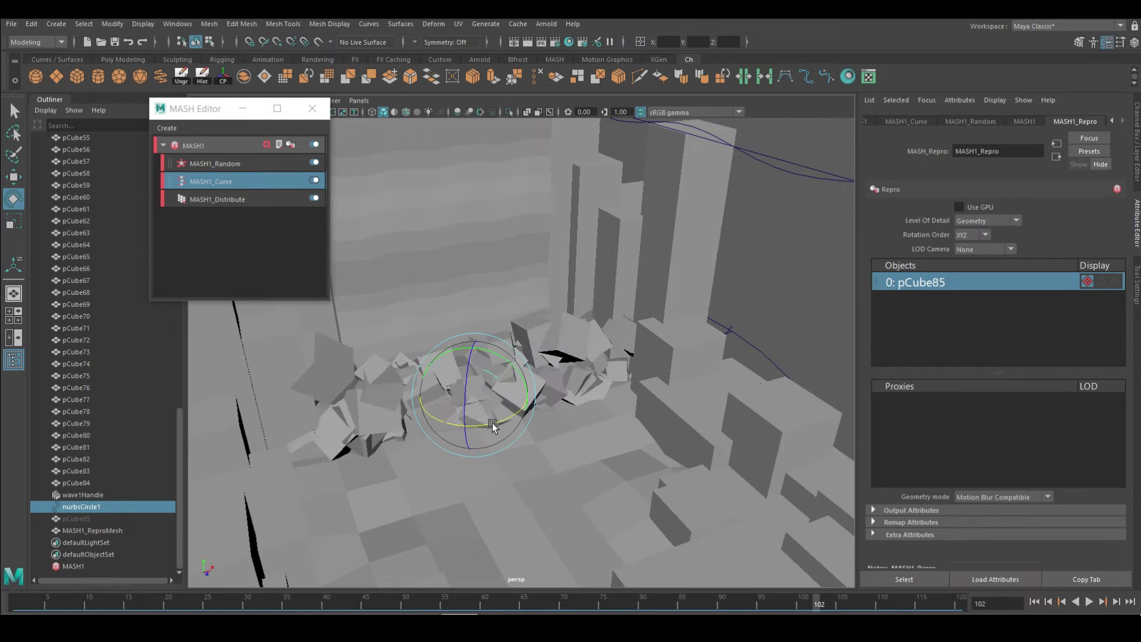
pyautogui.click(1091, 602)
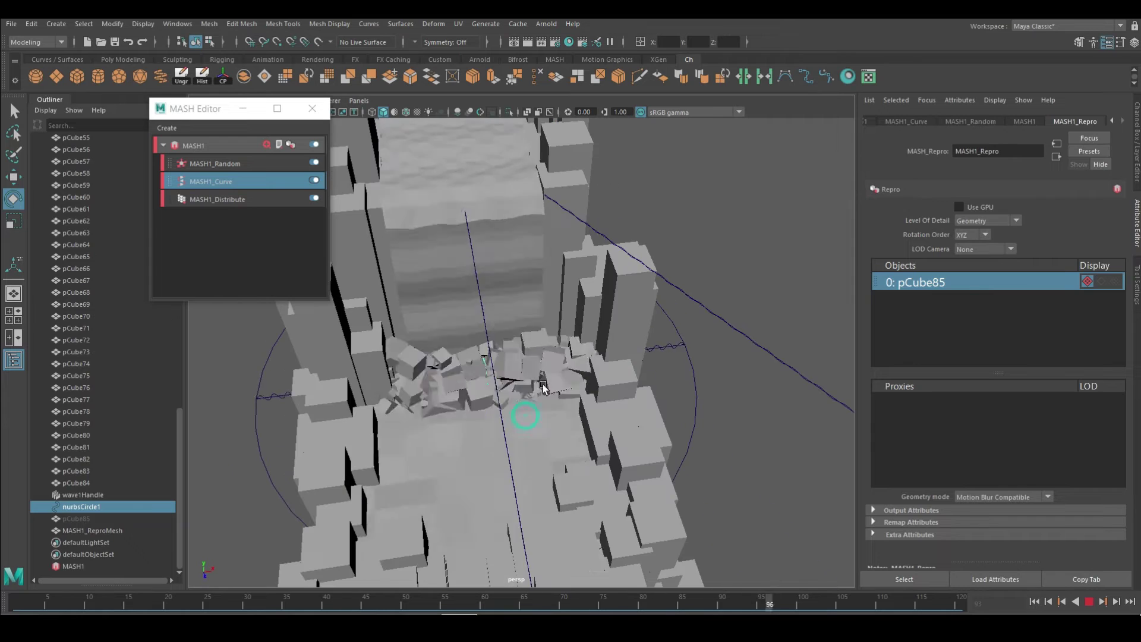
# - Lower MASH1_Random's Position X to 4.096
pyautogui.click(970, 121)
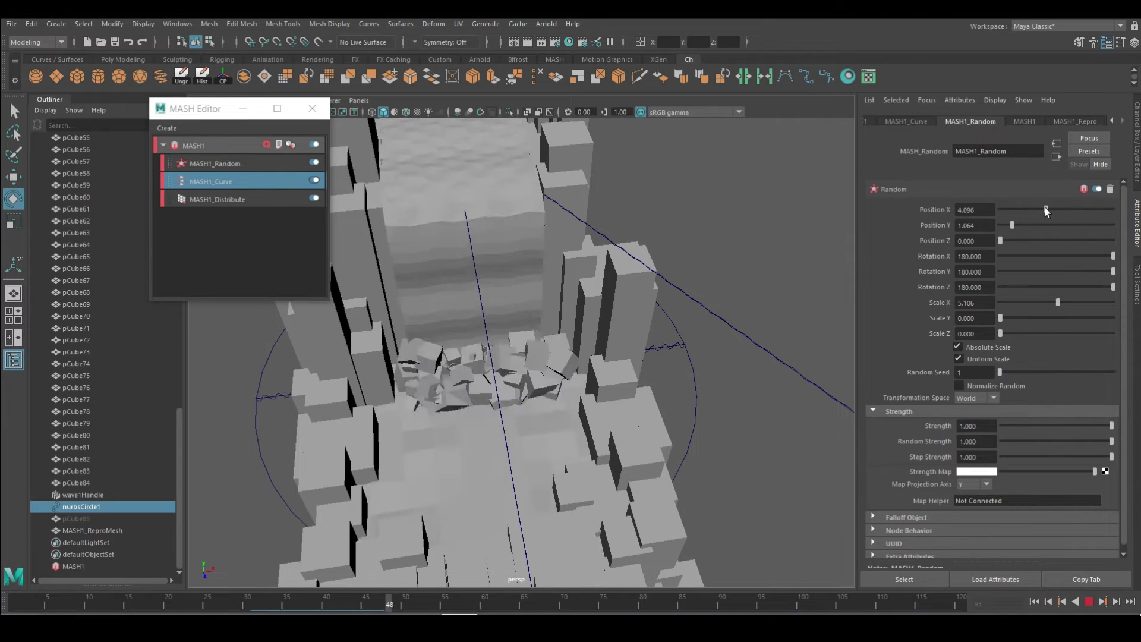
pyautogui.click(1046, 210)
pyautogui.press('w')
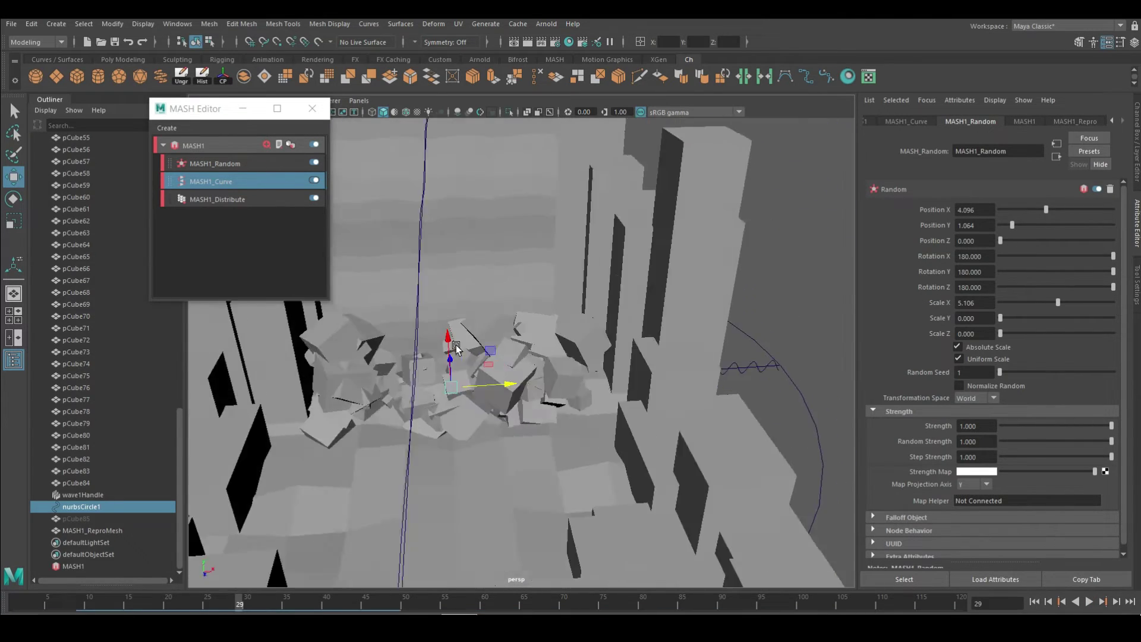
pyautogui.keyDown('alt'); pyautogui.moveTo(456, 348); pyautogui.dragTo(526, 327); pyautogui.keyUp('alt')
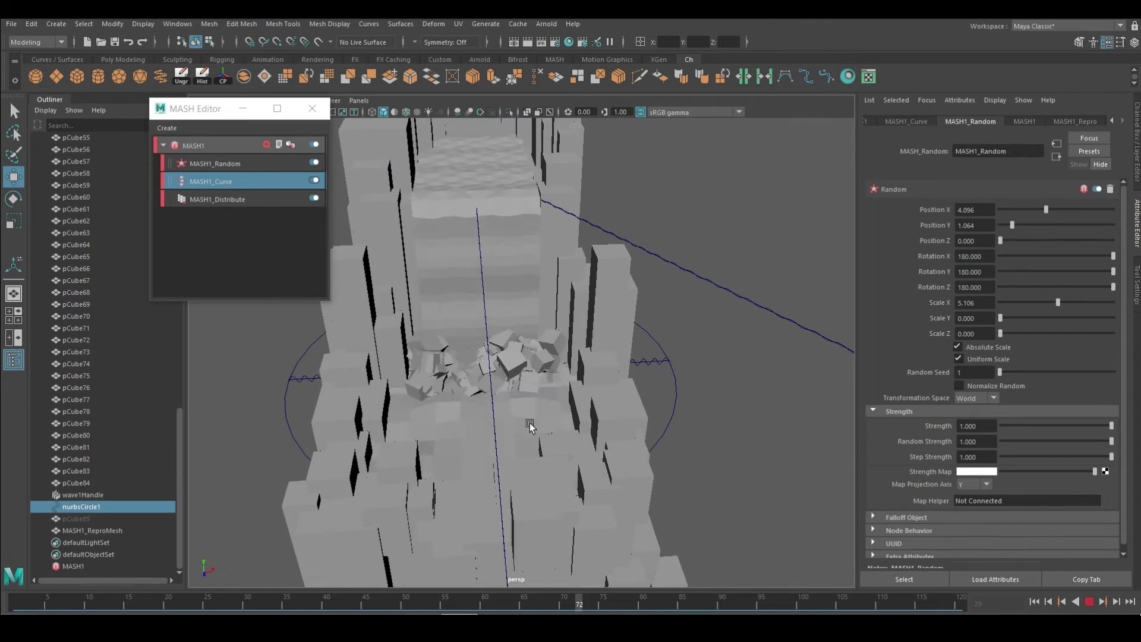
pyautogui.keyDown('alt'); pyautogui.moveTo(530, 427); pyautogui.dragTo(471, 293); pyautogui.keyUp('alt')
pyautogui.click(517, 581)
pyautogui.keyDown('alt'); pyautogui.moveTo(517, 580); pyautogui.dragTo(729, 337); pyautogui.keyUp('alt')
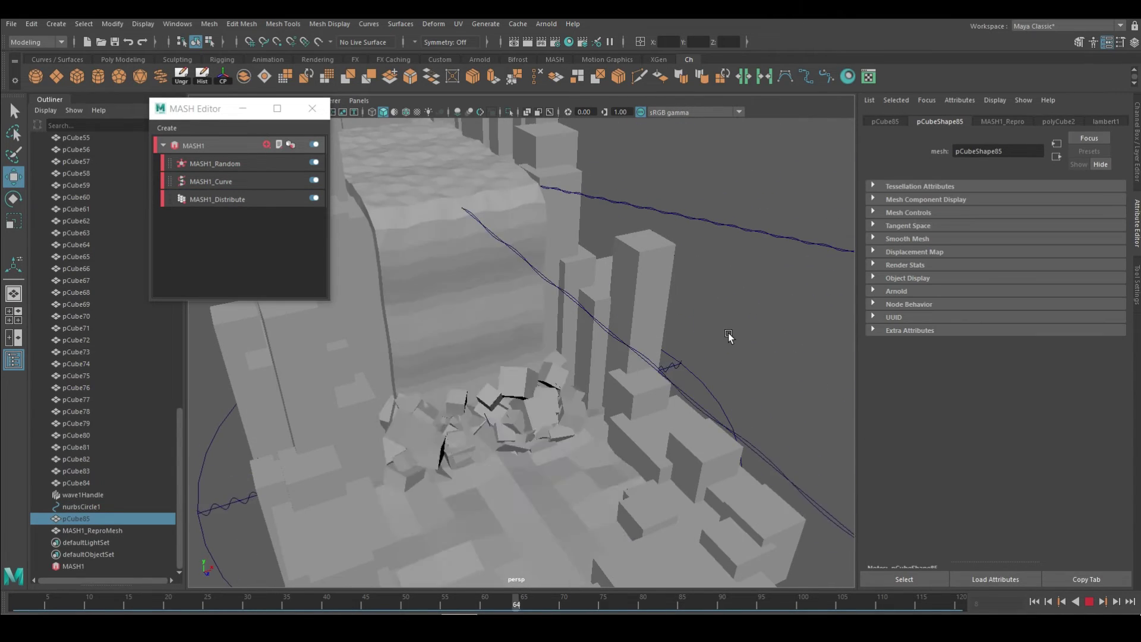
pyautogui.moveTo(659, 354)
pyautogui.keyDown('alt'); pyautogui.mouseDown()
pyautogui.moveTo(559, 360)
pyautogui.moveTo(565, 416)
pyautogui.mouseUp(); pyautogui.keyUp('alt')
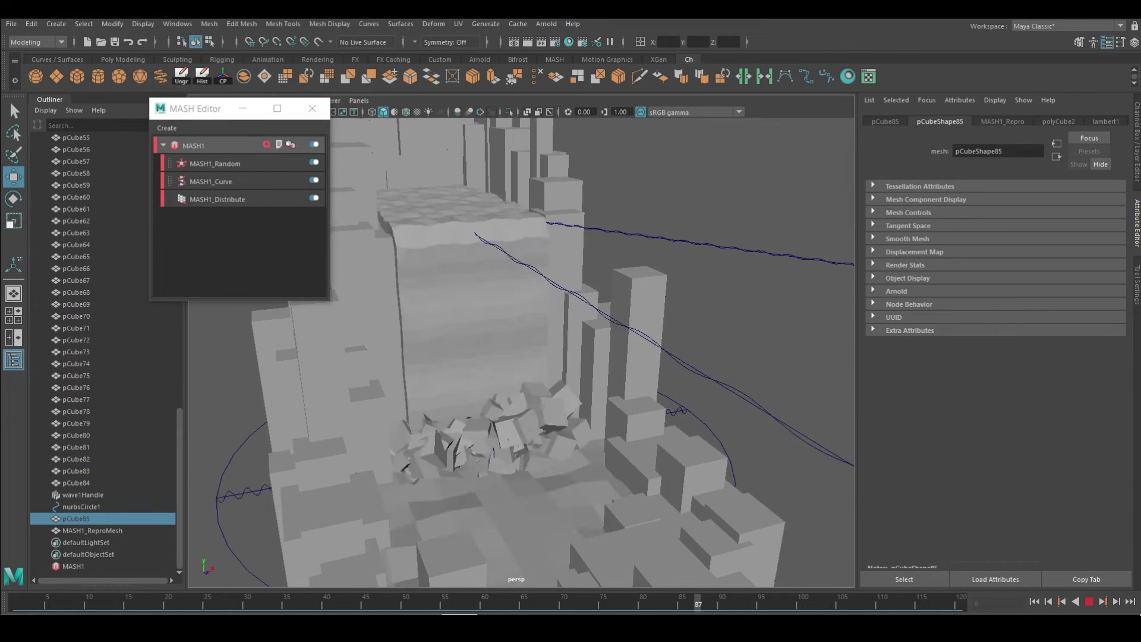
pyautogui.press('r')
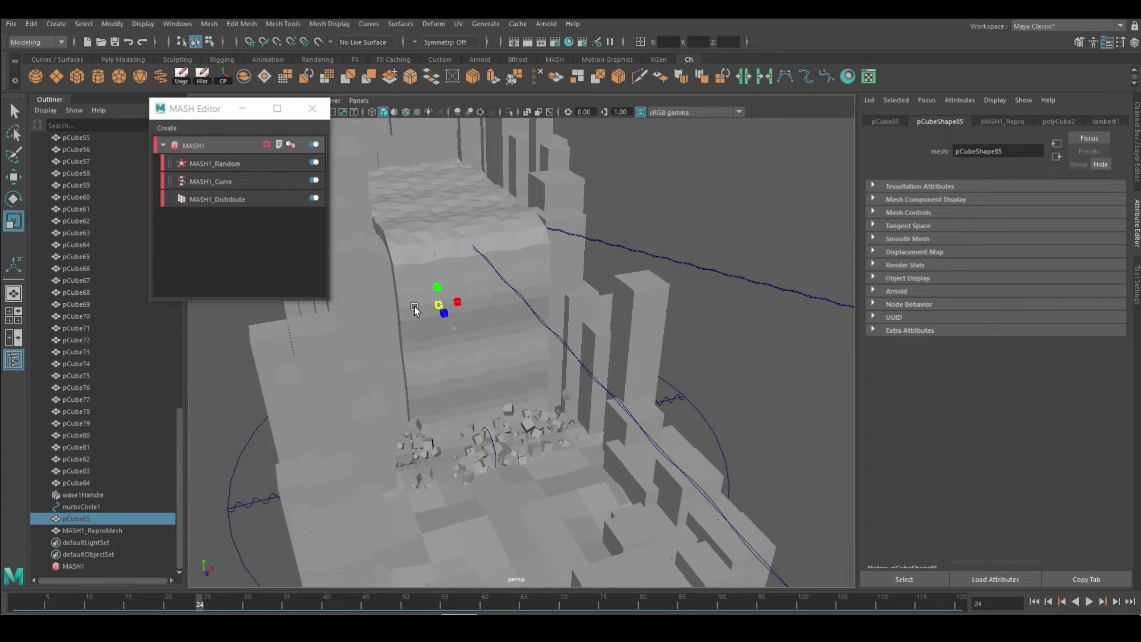
pyautogui.hotkey('alt', 'v')
pyautogui.moveTo(836, 425)
pyautogui.keyDown('alt'); pyautogui.mouseDown()
pyautogui.moveTo(685, 412)
pyautogui.moveTo(543, 447)
pyautogui.mouseUp(); pyautogui.keyUp('alt')
pyautogui.click(543, 447)
pyautogui.click(13, 177)
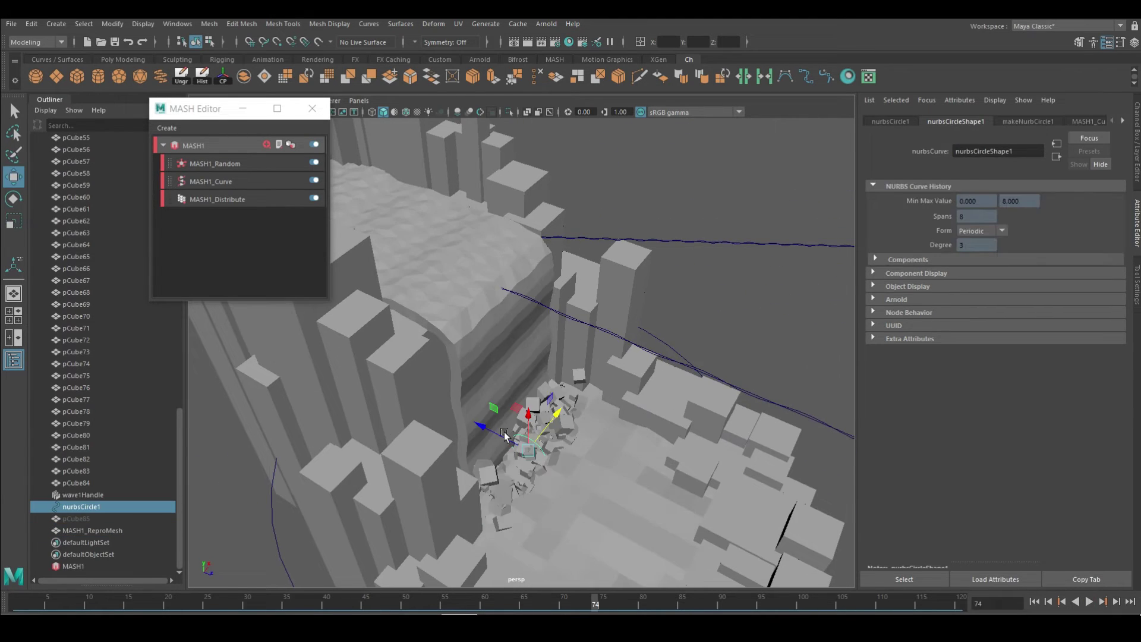
pyautogui.keyDown('alt'); pyautogui.moveTo(653, 386); pyautogui.dragTo(755, 367); pyautogui.keyUp('alt')
pyautogui.hotkey('alt', 'v')
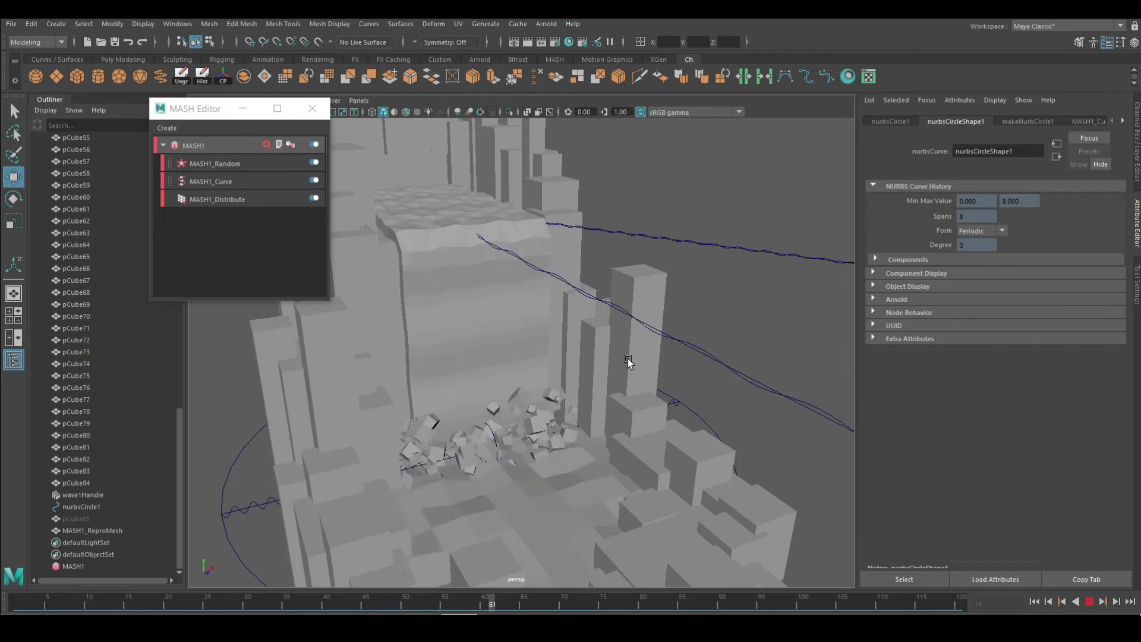
pyautogui.keyDown('alt'); pyautogui.moveTo(659, 375); pyautogui.dragTo(636, 397); pyautogui.keyUp('alt')
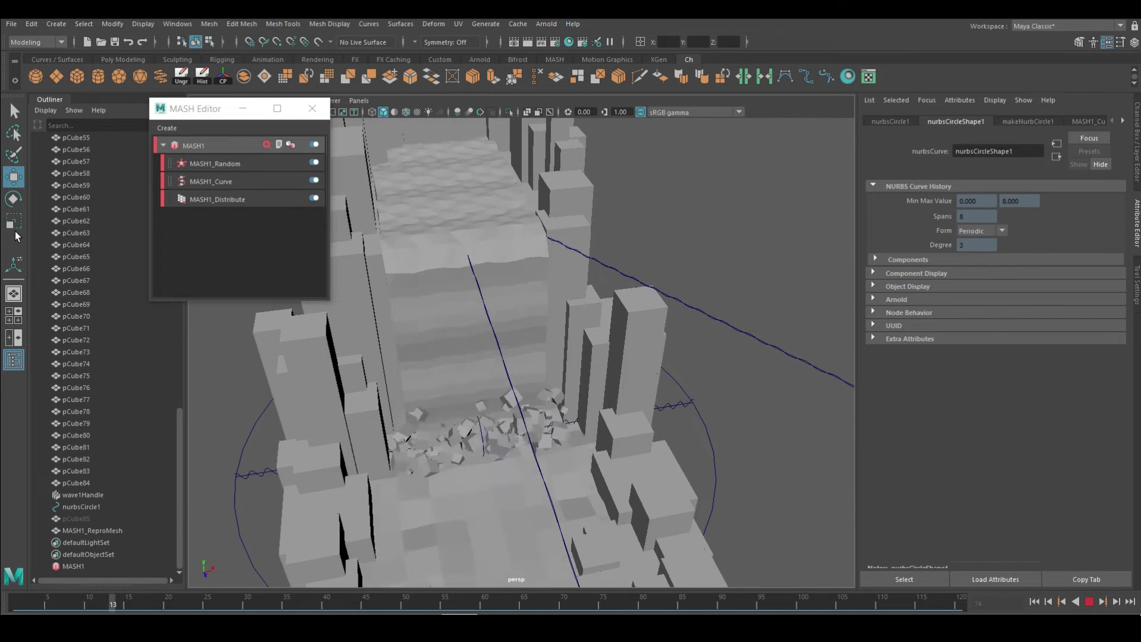
pyautogui.keyDown('alt'); pyautogui.moveTo(590, 527); pyautogui.dragTo(791, 467); pyautogui.keyUp('alt')
pyautogui.click(1087, 602)
pyautogui.keyDown('alt'); pyautogui.moveTo(701, 416); pyautogui.dragTo(661, 428); pyautogui.keyUp('alt')
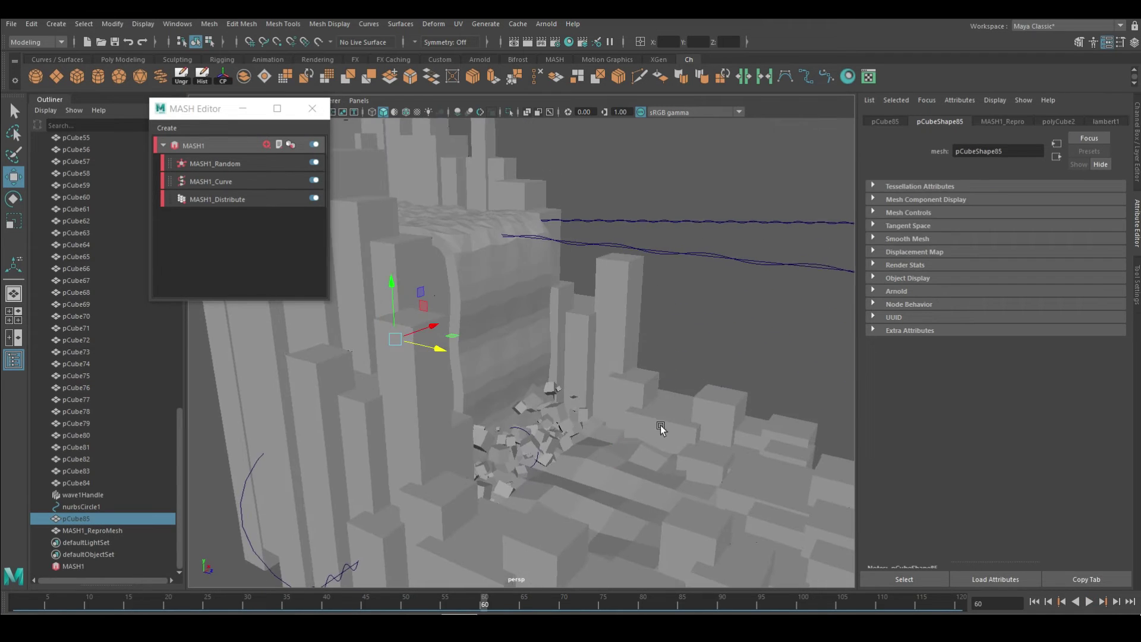
pyautogui.click(569, 426)
pyautogui.moveTo(569, 426)
pyautogui.keyDown('alt'); pyautogui.mouseDown()
pyautogui.moveTo(545, 432)
pyautogui.moveTo(523, 476)
pyautogui.moveTo(534, 552)
pyautogui.moveTo(500, 496)
pyautogui.mouseUp(); pyautogui.keyUp('alt')
# - Duplicate nurbsCircle1 as nurbsCircle2 and add it to MASH1_Curve's Input Curves
pyautogui.click(544, 432)
pyautogui.hotkey('ctrl', 'd')
pyautogui.click(213, 179)
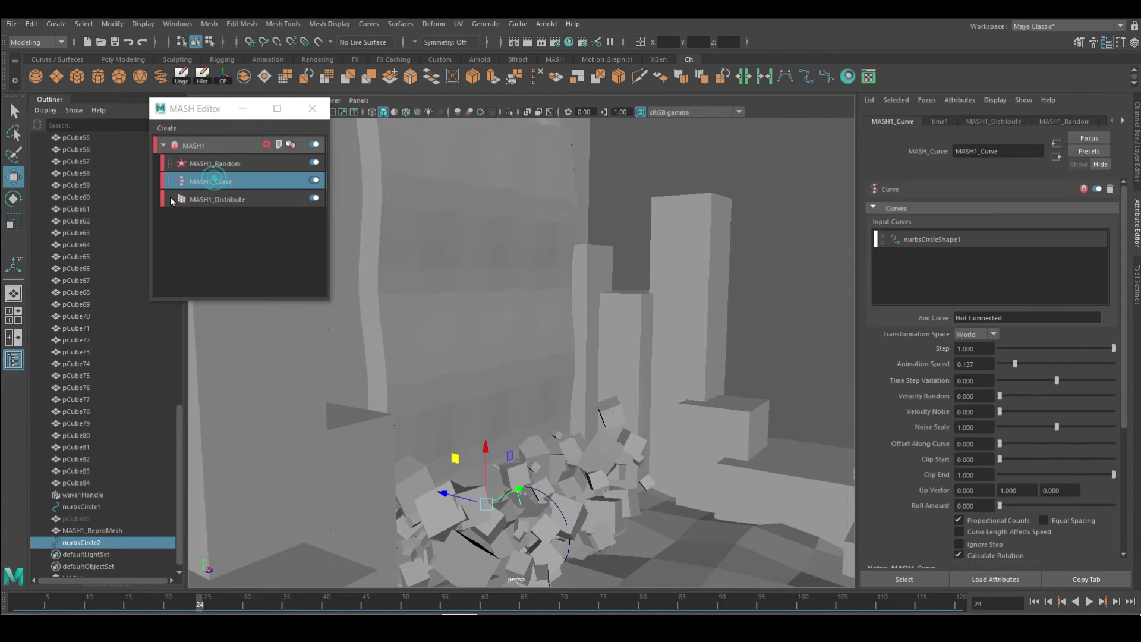
pyautogui.moveTo(366, 450)
pyautogui.keyDown('alt'); pyautogui.mouseDown()
pyautogui.moveTo(533, 299)
pyautogui.moveTo(500, 347)
pyautogui.moveTo(747, 415)
pyautogui.mouseUp(); pyautogui.keyUp('alt')
pyautogui.hotkey('alt', 'v')
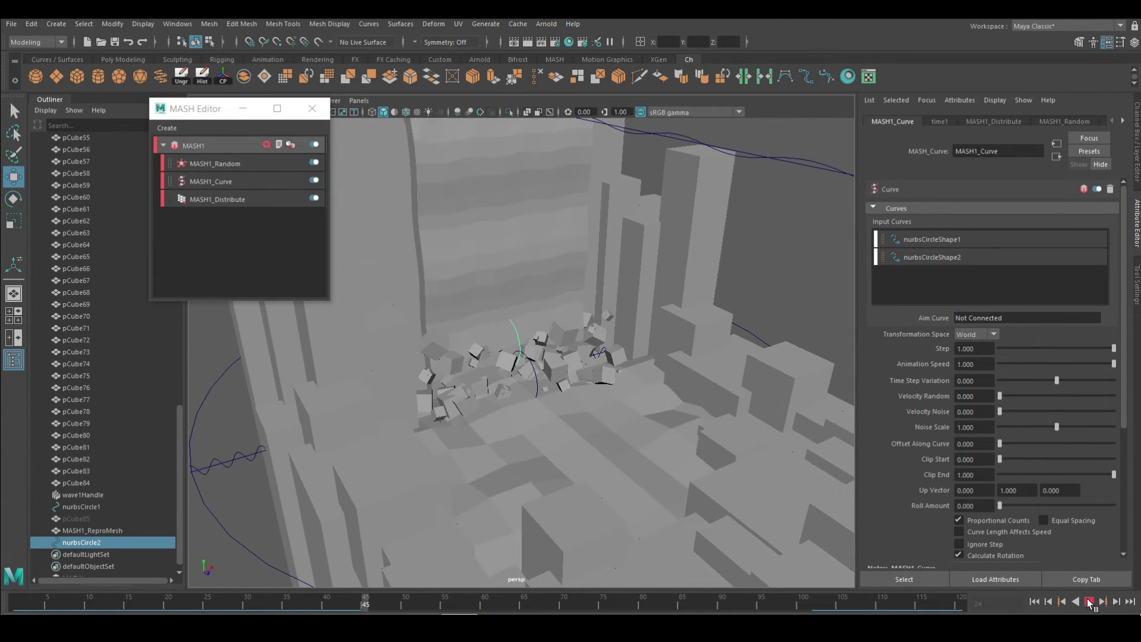
# - Scale the duplicated circle nurbsCircle2 while previewing the debris
pyautogui.keyDown('alt'); pyautogui.moveTo(621, 321); pyautogui.dragTo(452, 309); pyautogui.keyUp('alt')
pyautogui.hotkey('alt', 'v')
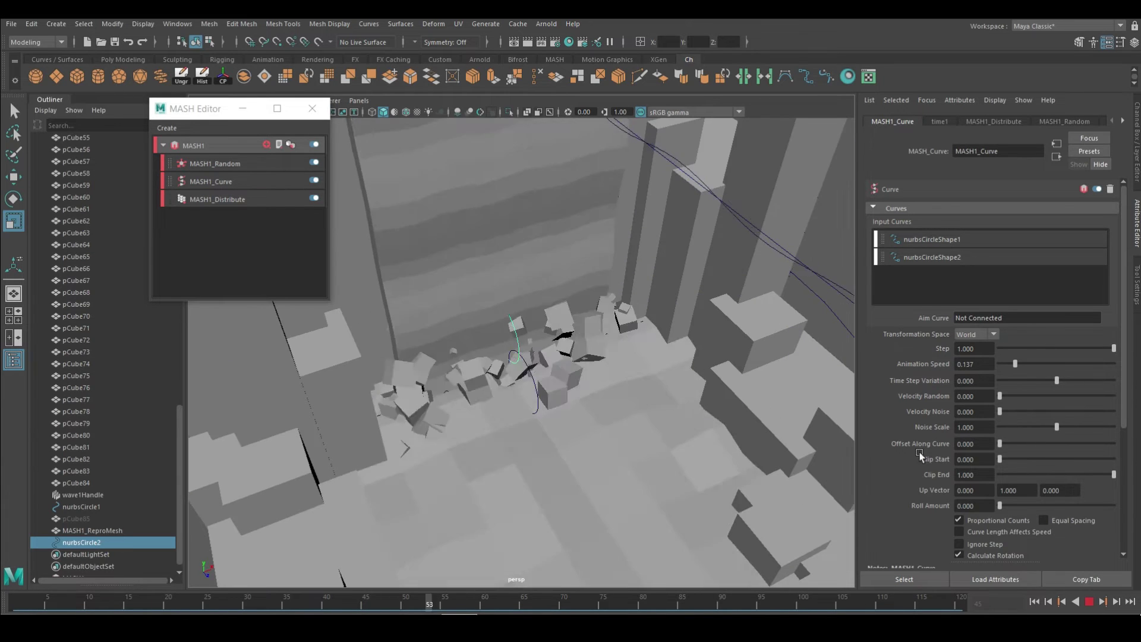
pyautogui.press('r')
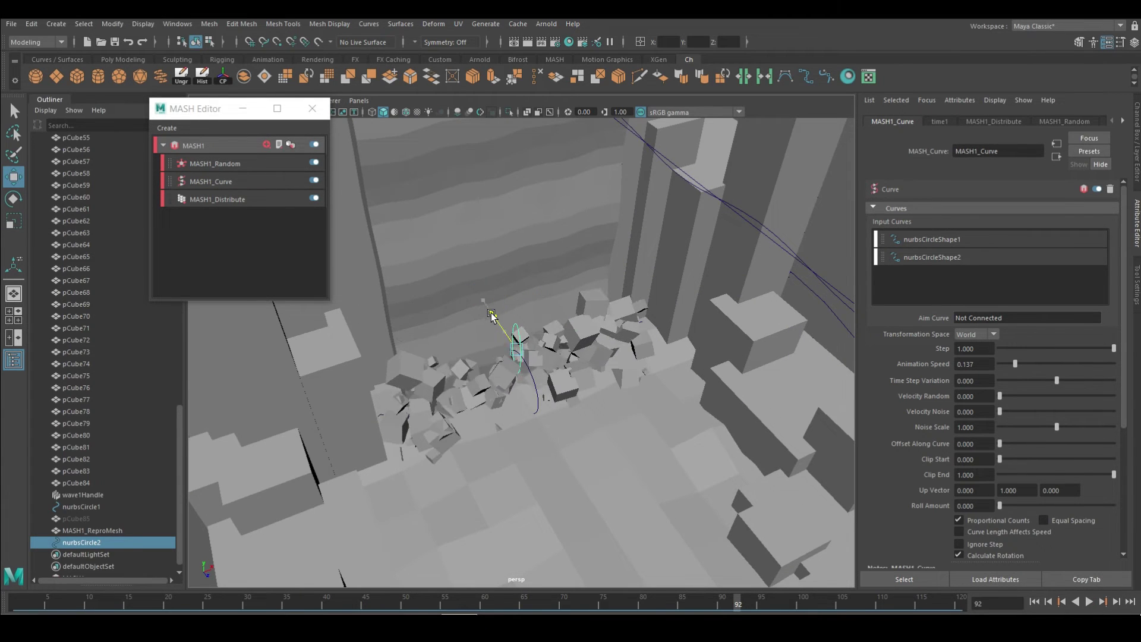
pyautogui.keyDown('alt'); pyautogui.moveTo(491, 316); pyautogui.dragTo(493, 249); pyautogui.keyUp('alt')
pyautogui.click(1089, 602)
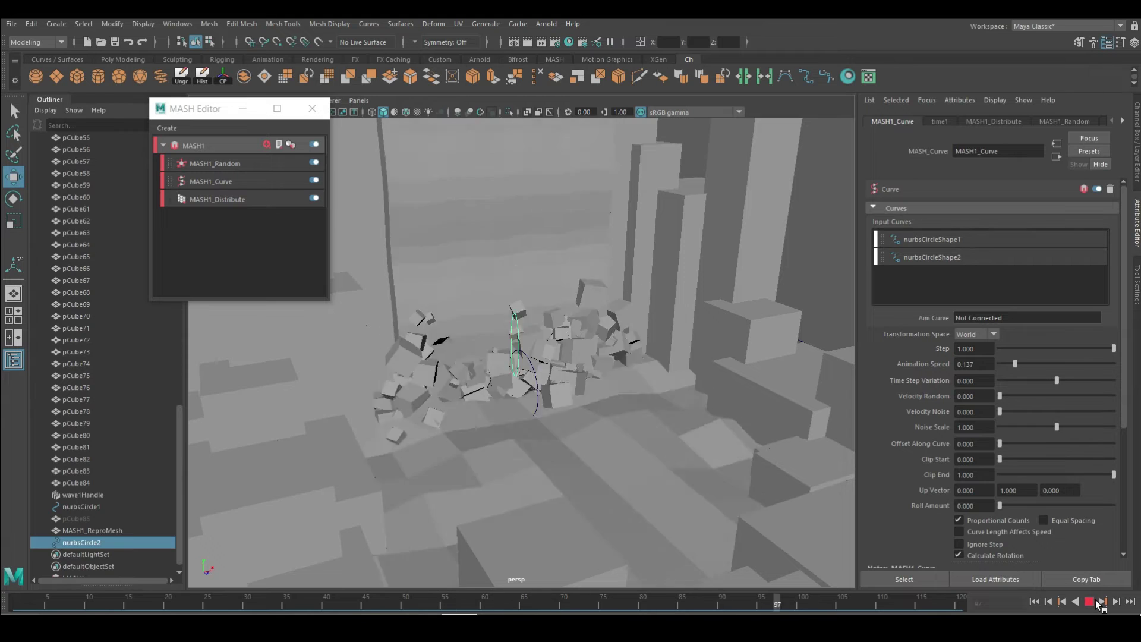
pyautogui.press('Escape')
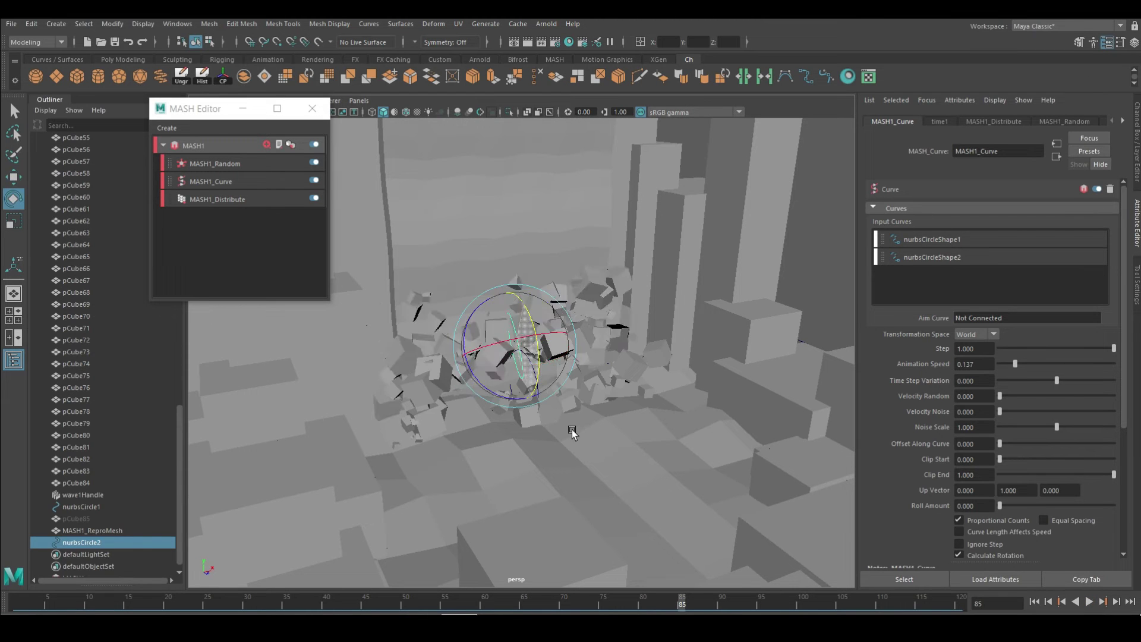
pyautogui.hotkey('alt', 'v')
# - Rotate nurbsCircle2 and replay the debris animation across the whole scene
pyautogui.keyDown('alt'); pyautogui.moveTo(630, 262); pyautogui.dragTo(630, 322); pyautogui.keyUp('alt')
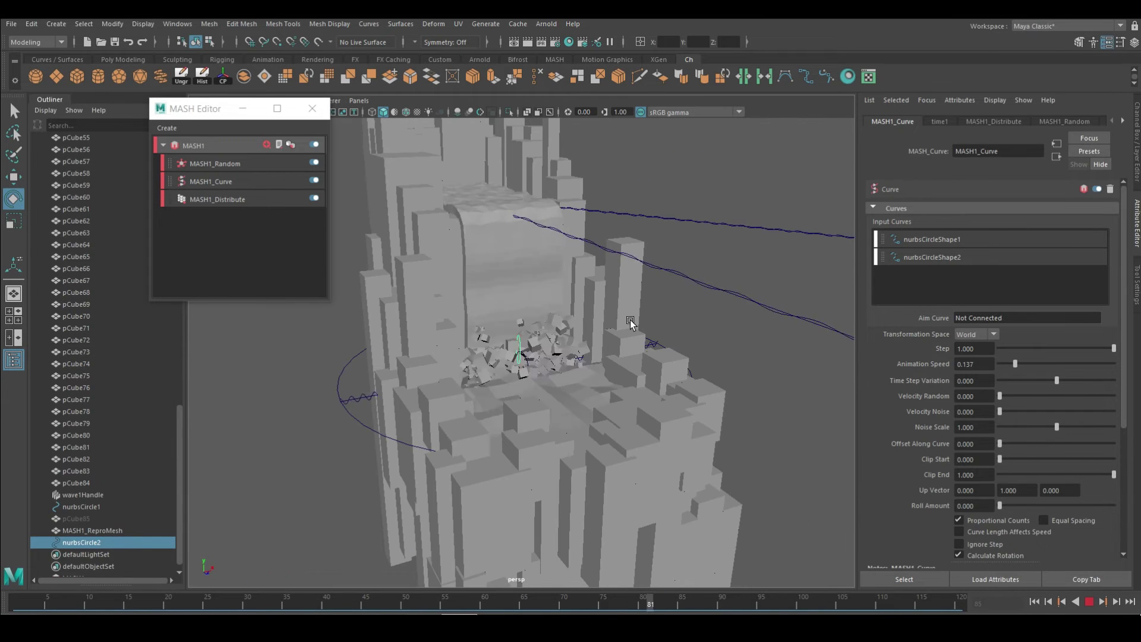
pyautogui.scroll(5, 611, 326)
pyautogui.scroll(3, 693, 402)
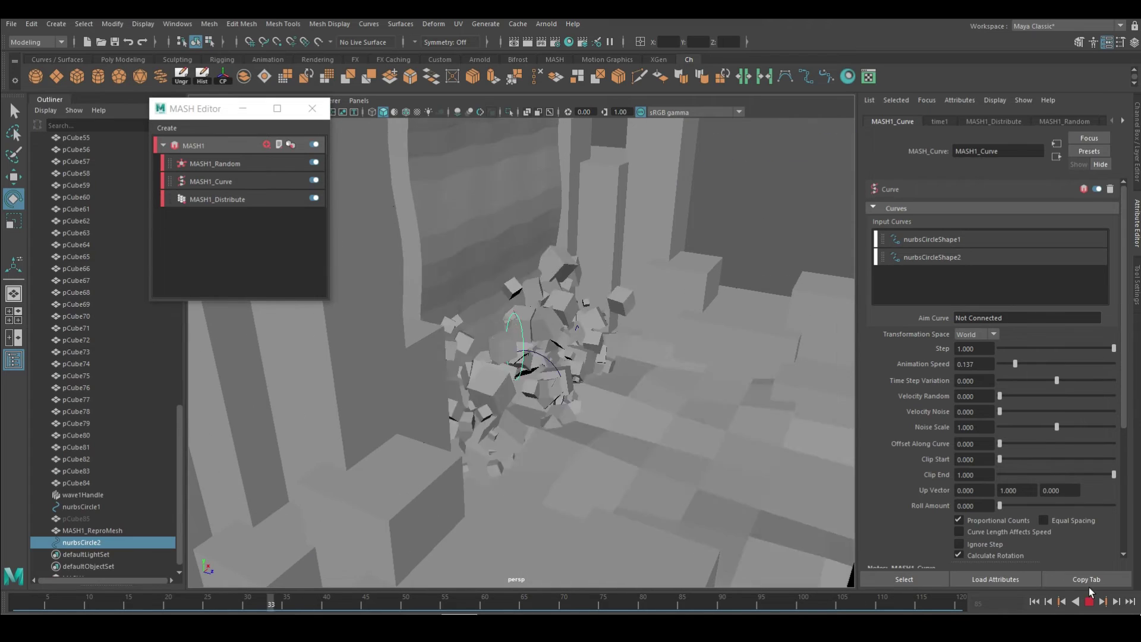
pyautogui.press('e')
pyautogui.press('Escape')
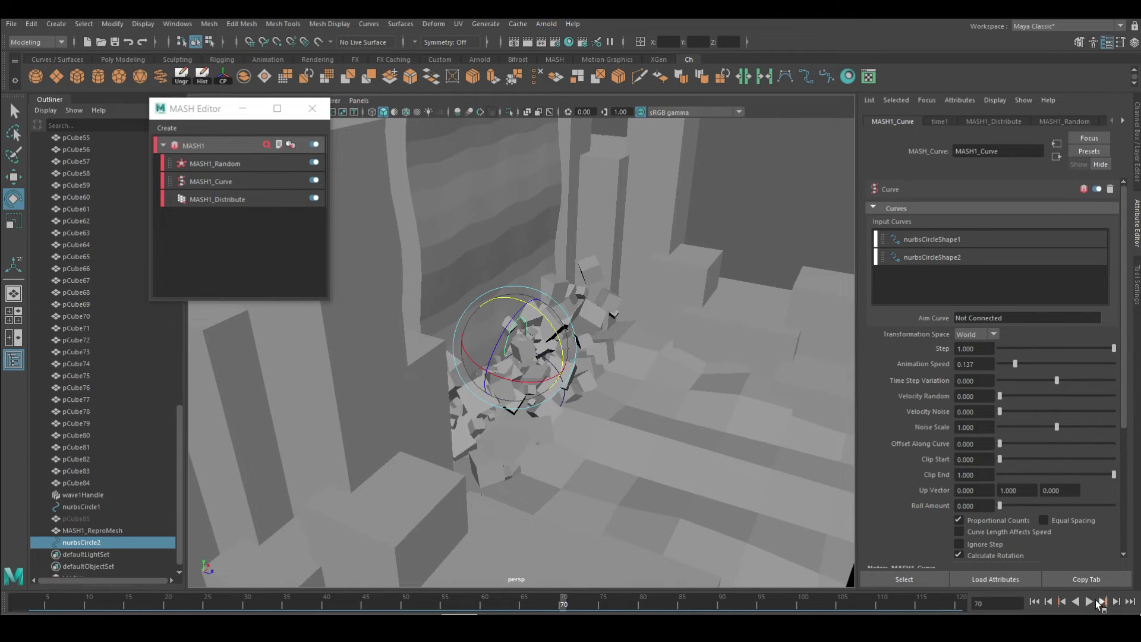
pyautogui.click(1097, 601)
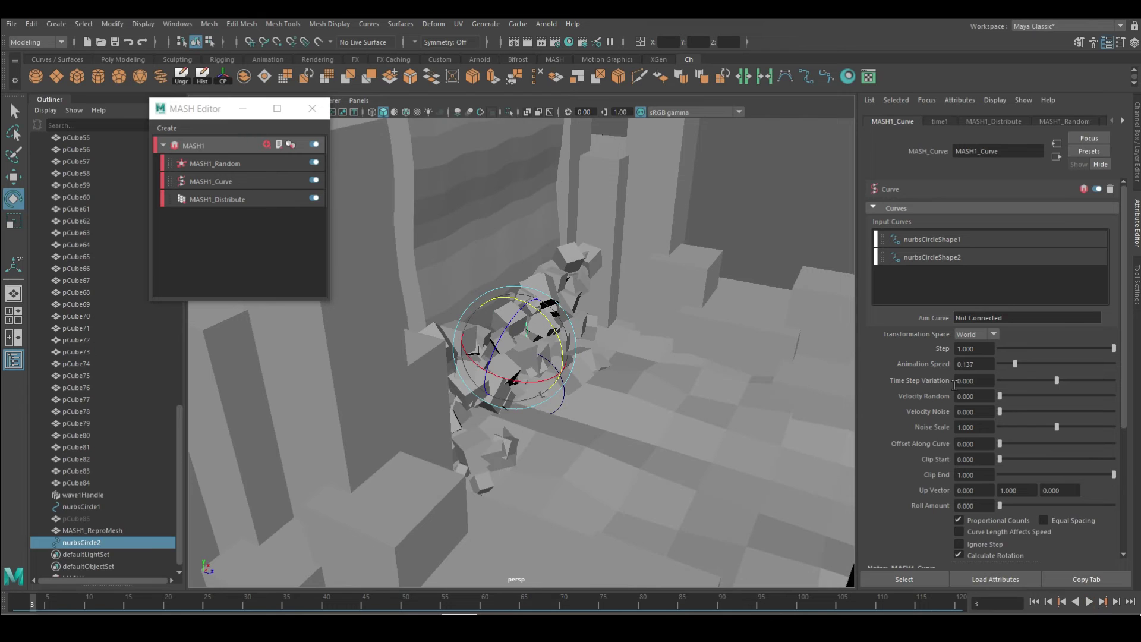
# - Set the Time Slider playback range to 1–100 in Preferences and preview it
pyautogui.click(177, 25)
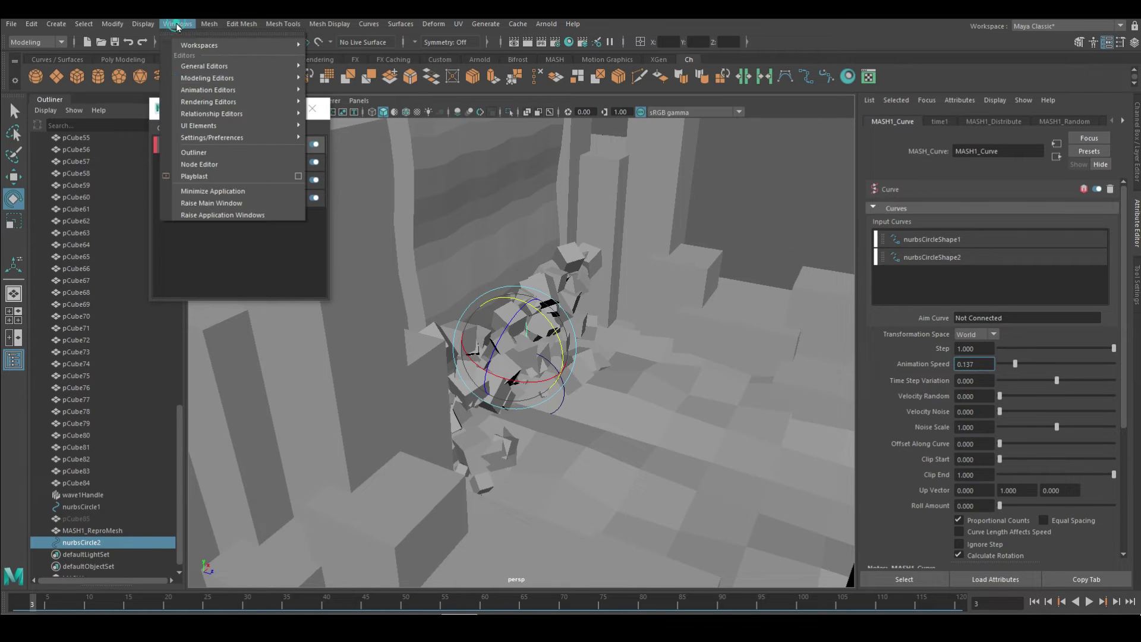
pyautogui.click(350, 137)
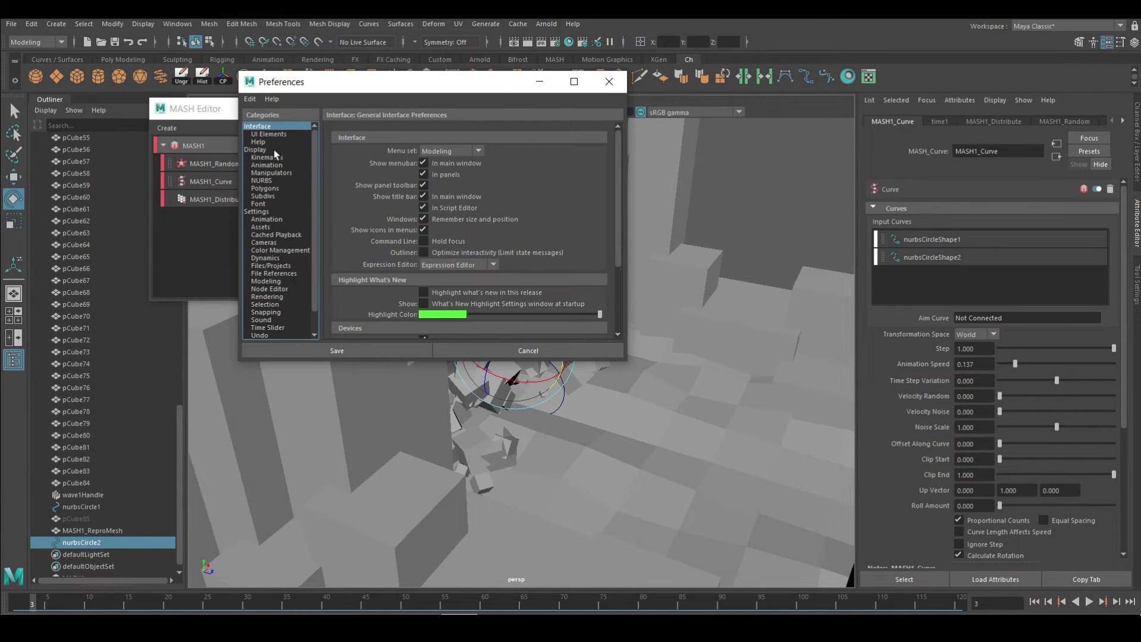
pyautogui.click(267, 305)
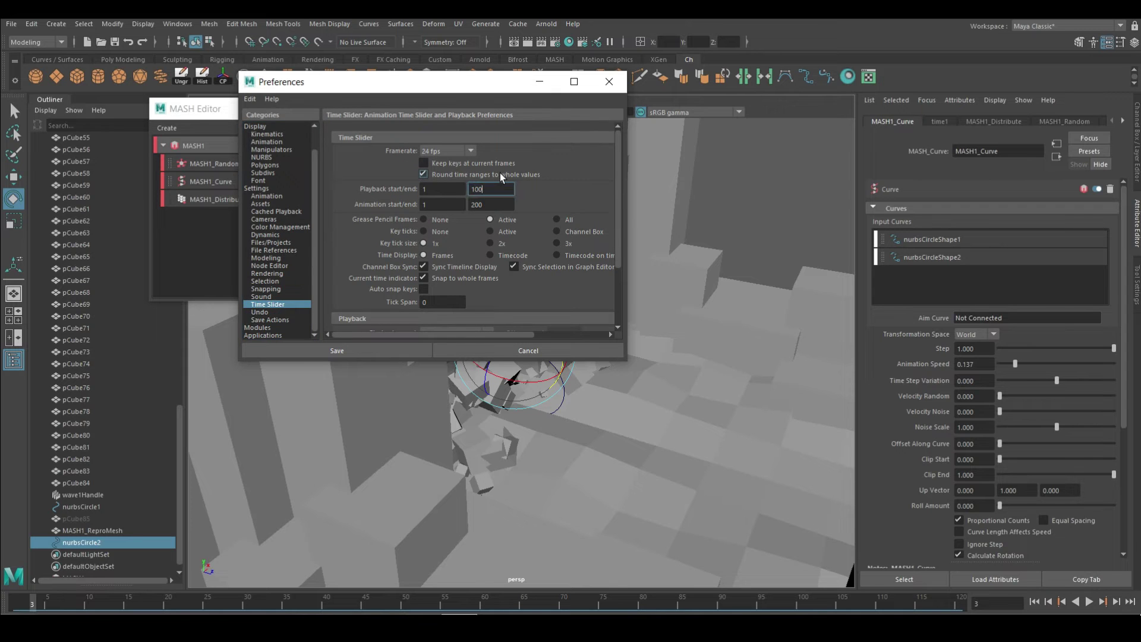
pyautogui.click(336, 350)
pyautogui.click(1089, 602)
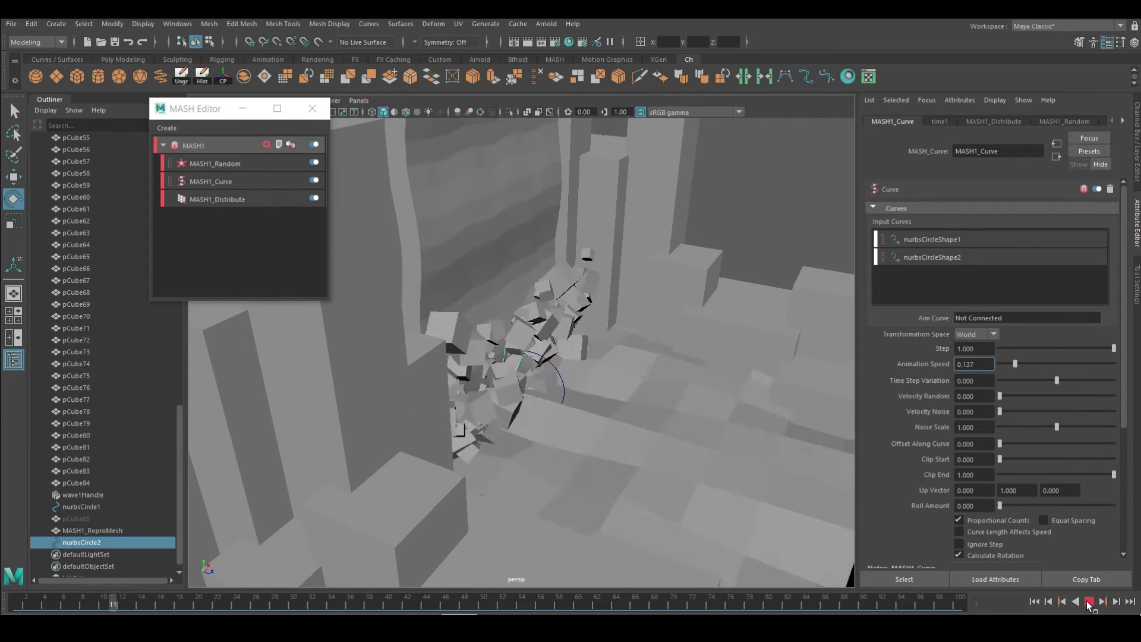
pyautogui.click(1089, 602)
# - Set MASH1_Curve's Animation Speed to 0.1
pyautogui.click(986, 122)
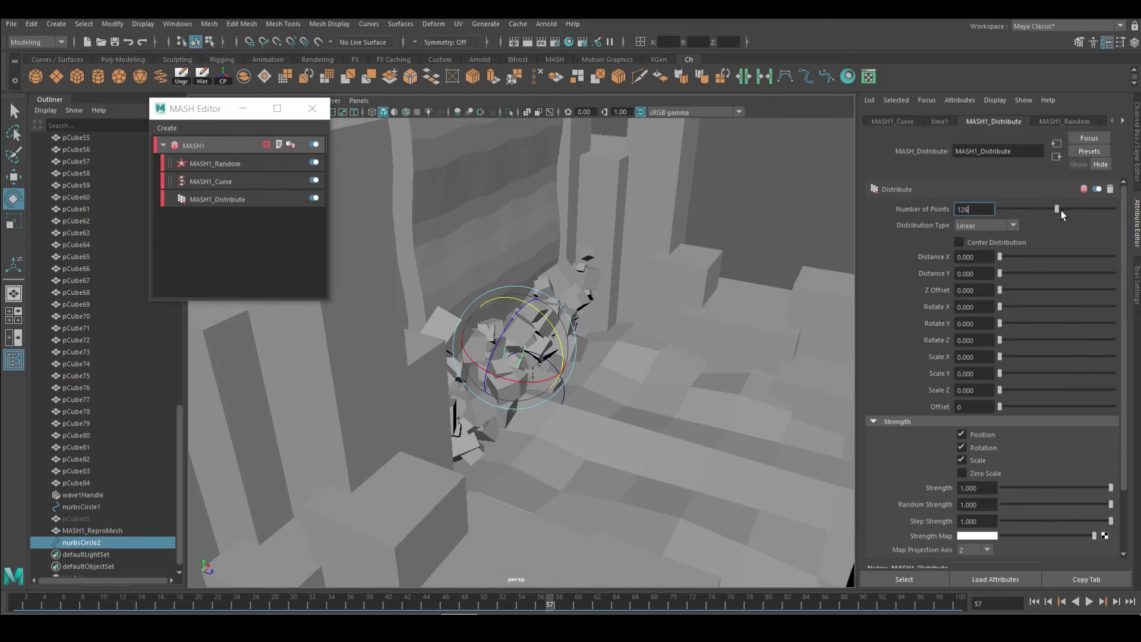
pyautogui.click(1089, 602)
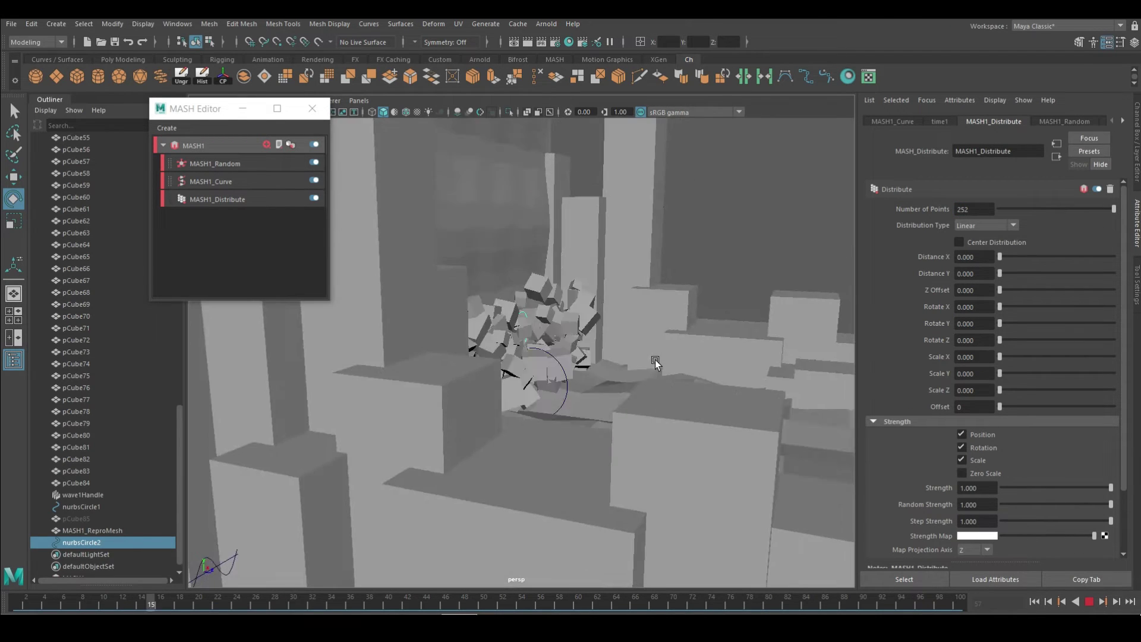
pyautogui.press('Escape')
pyautogui.click(893, 121)
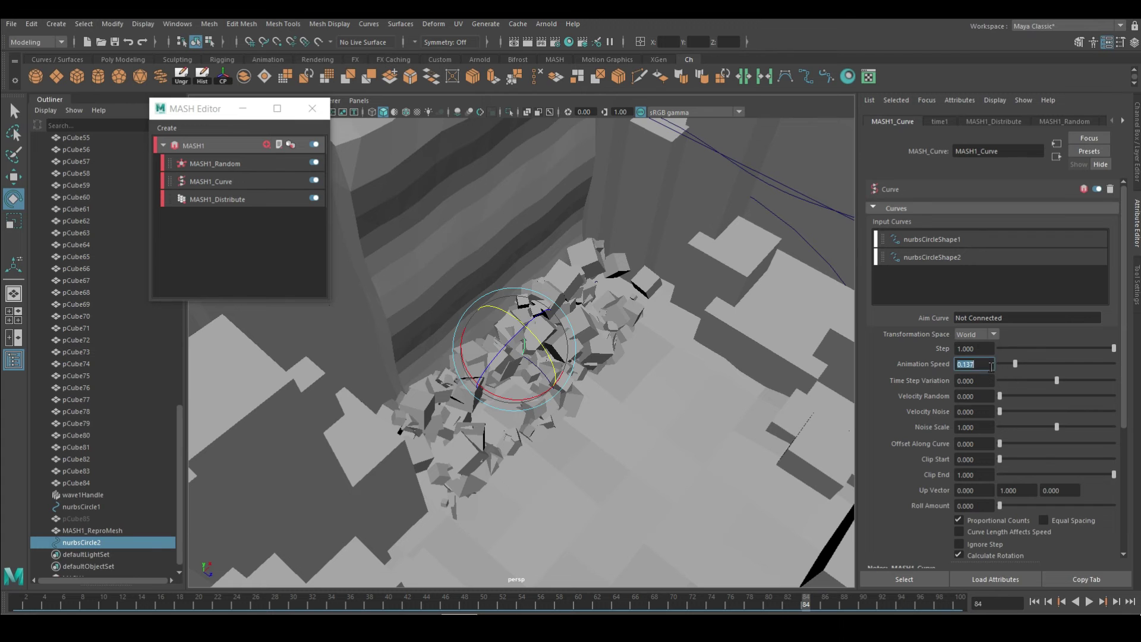
pyautogui.write('0.1')
pyautogui.press('Return')
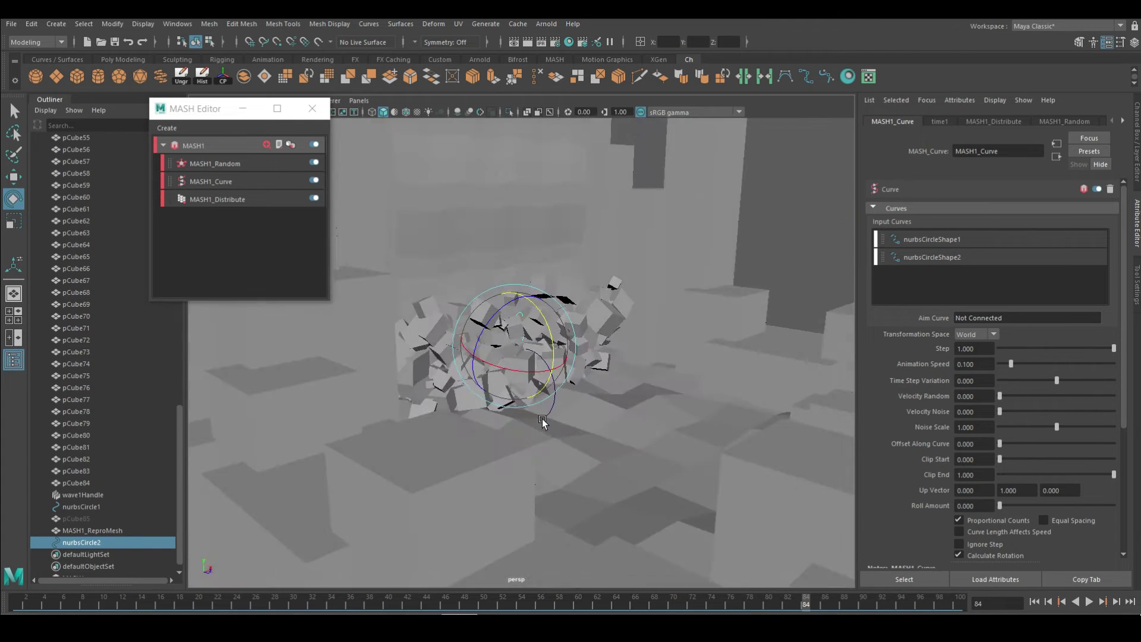
# - Set Velocity Random to 1.0, then try a Noise Scale of 2 and undo it
pyautogui.keyDown('alt'); pyautogui.moveTo(535, 451); pyautogui.dragTo(654, 404); pyautogui.keyUp('alt')
pyautogui.moveTo(1011, 363); pyautogui.dragTo(1005, 367)
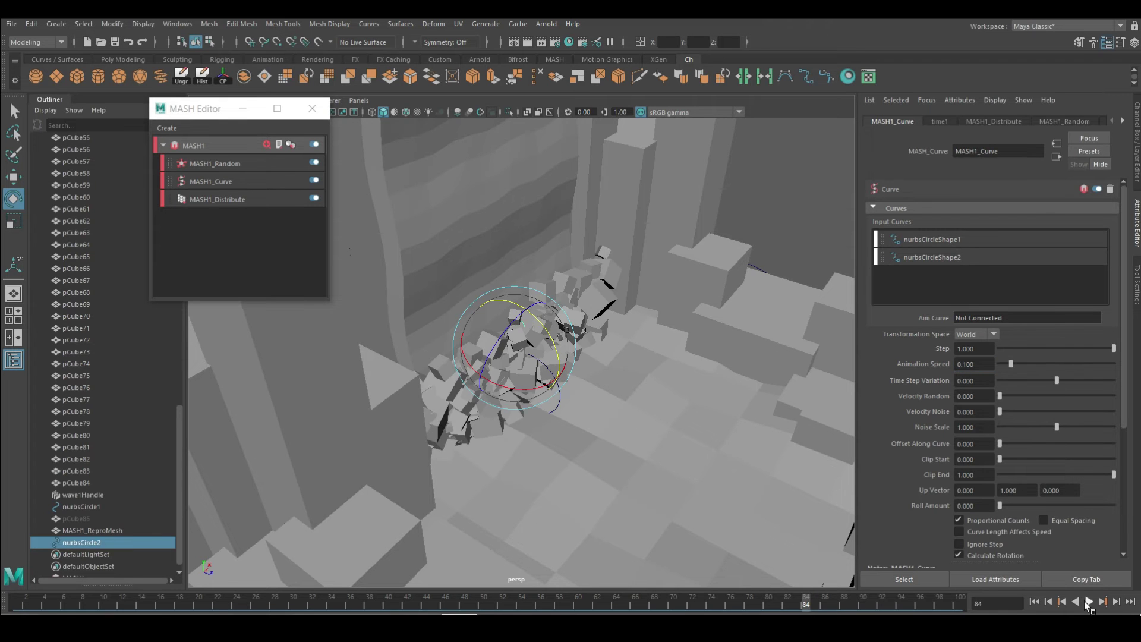
pyautogui.click(1087, 603)
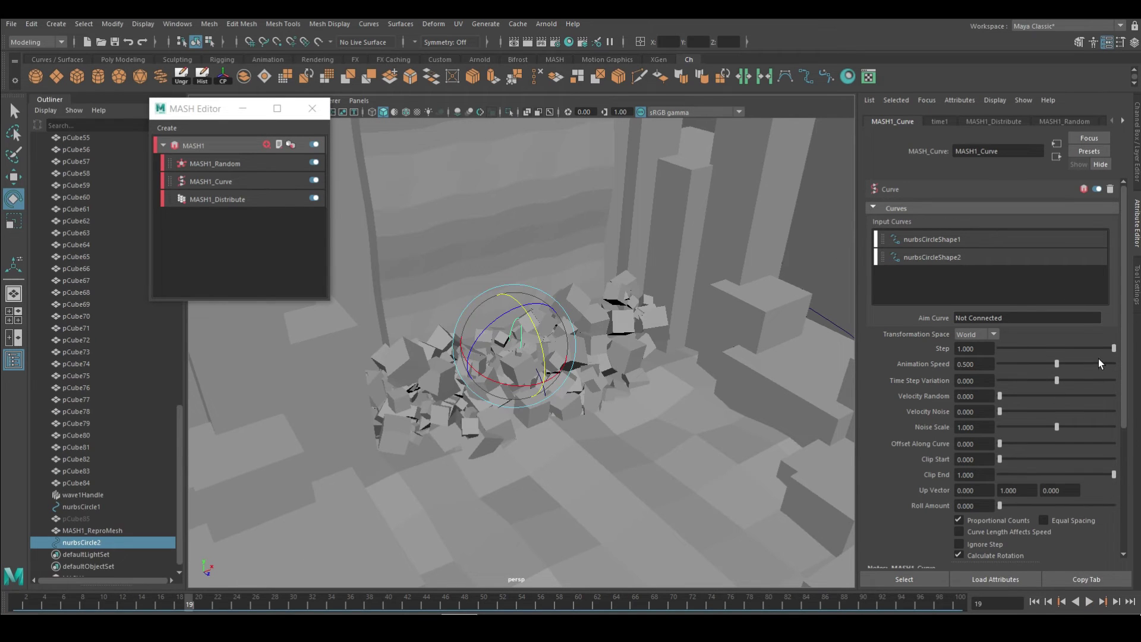
pyautogui.moveTo(1003, 398); pyautogui.dragTo(1028, 399)
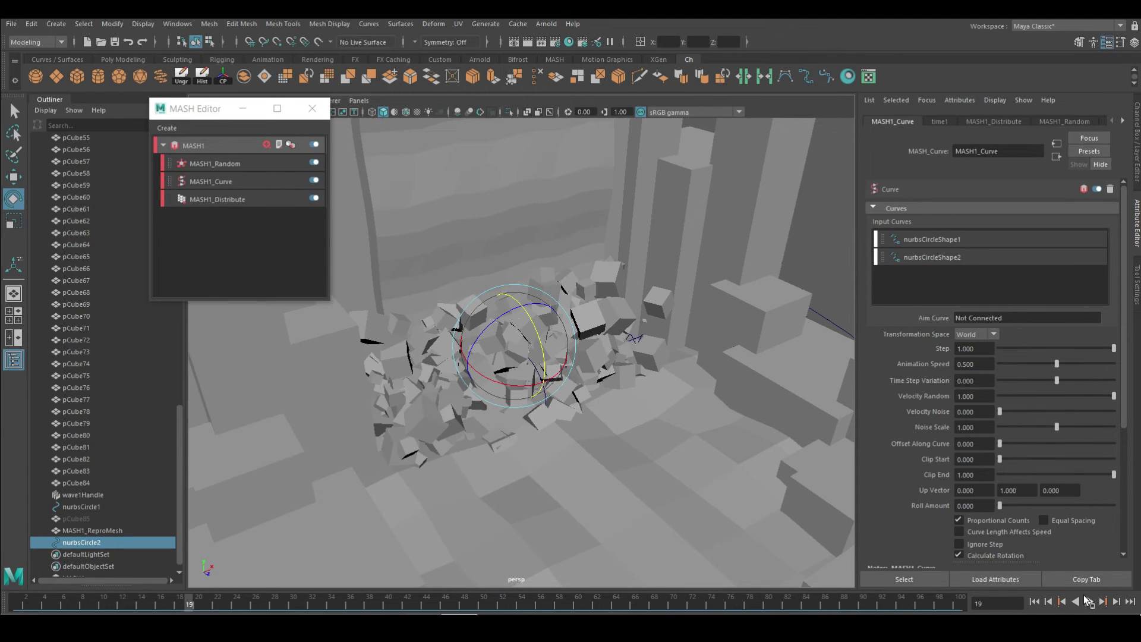
pyautogui.click(1088, 601)
pyautogui.moveTo(1057, 364); pyautogui.dragTo(1004, 363)
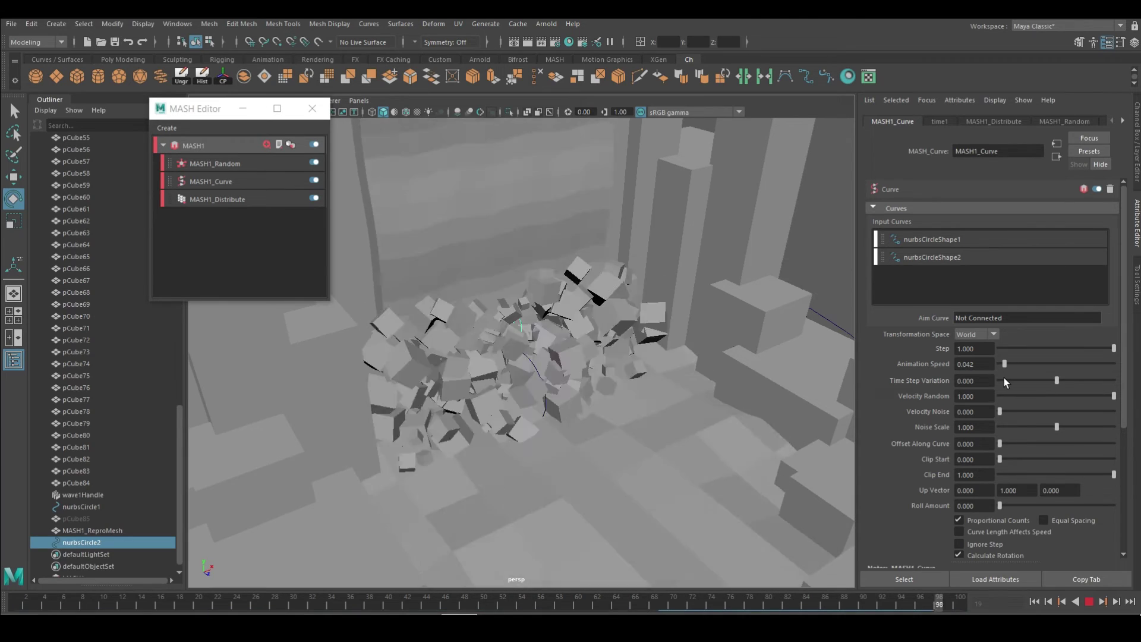
pyautogui.moveTo(1057, 427); pyautogui.dragTo(1113, 427)
pyautogui.press('Escape')
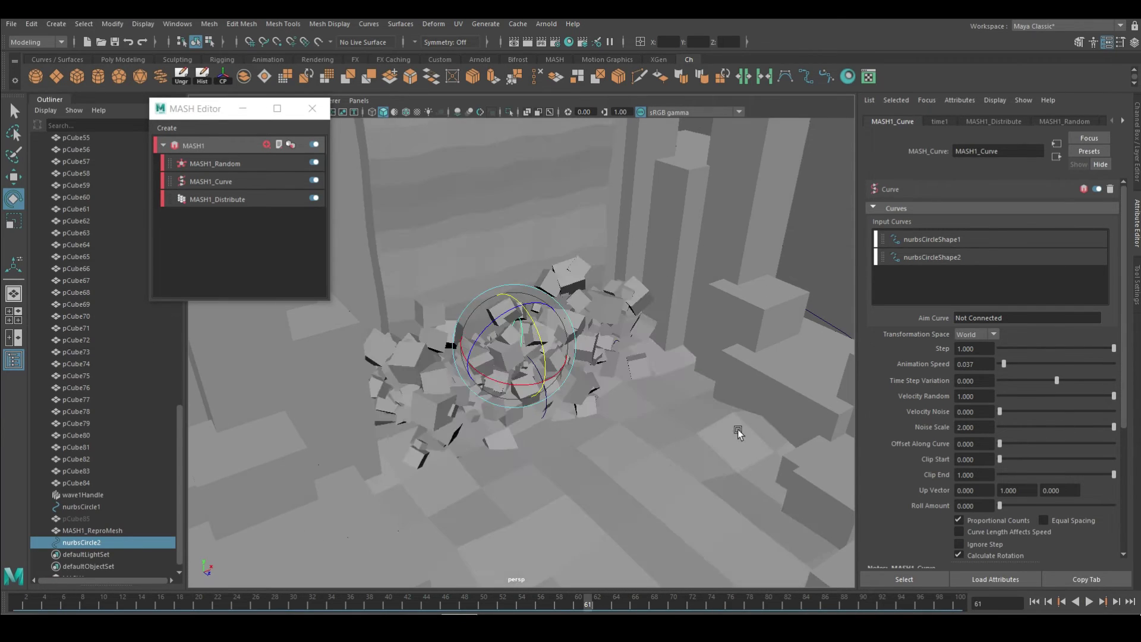
pyautogui.hotkey('ctrl', 'z')
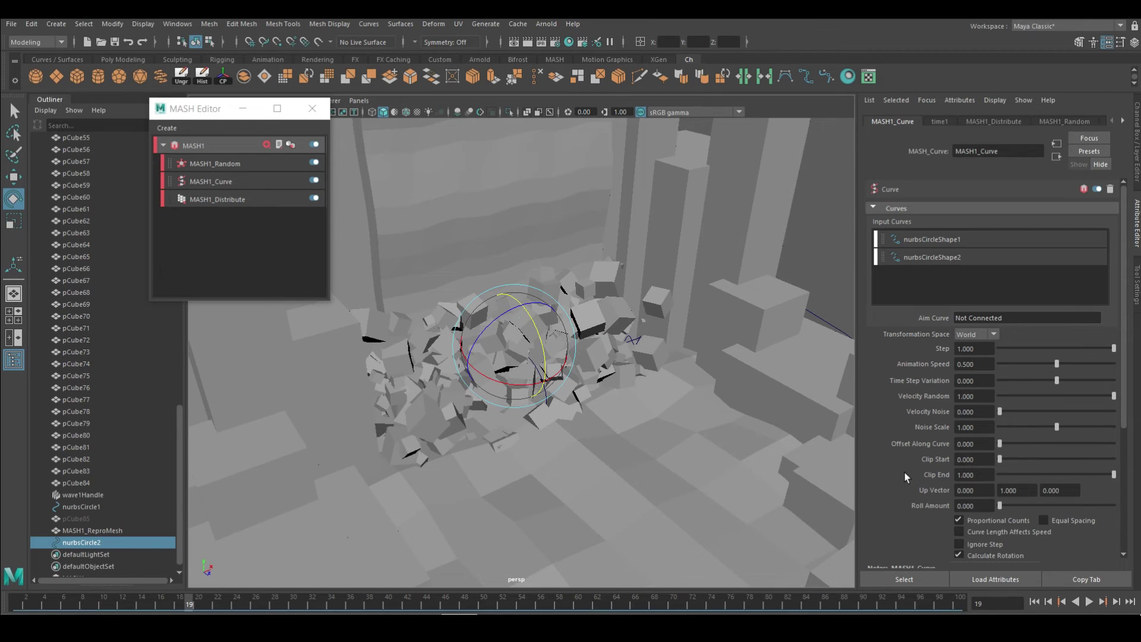
# - Enable Curve Length Affects Speed, test Step values, and return Animation Speed to 1.0
pyautogui.click(959, 531)
pyautogui.click(1087, 602)
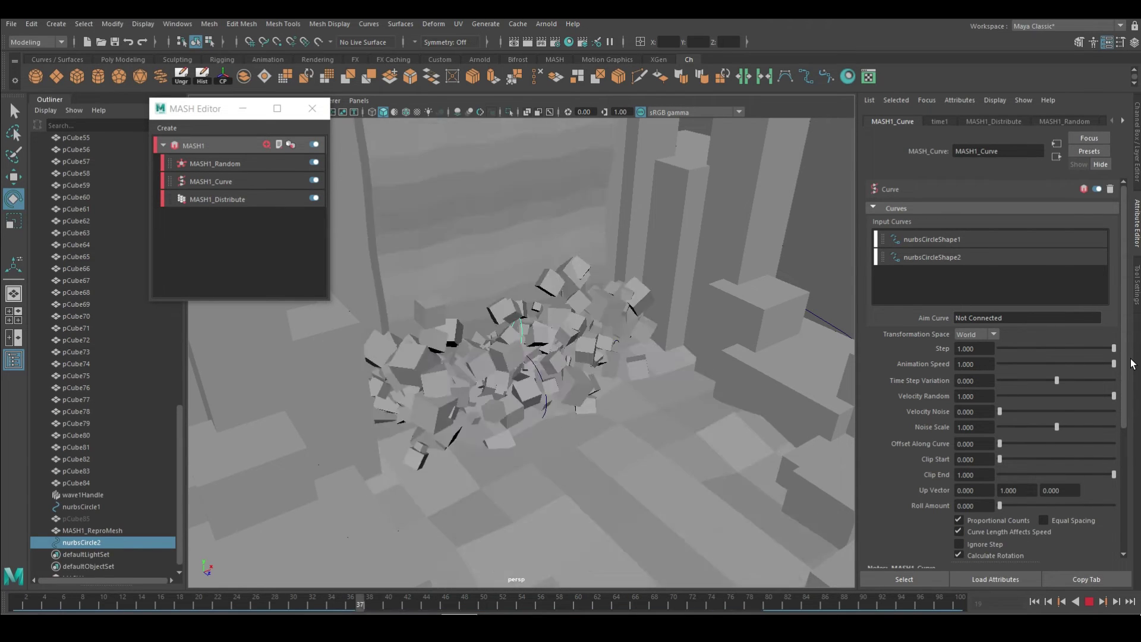
pyautogui.moveTo(1113, 348)
pyautogui.mouseDown()
pyautogui.moveTo(999, 349)
pyautogui.moveTo(1113, 349)
pyautogui.mouseUp()
pyautogui.moveTo(1026, 362)
pyautogui.mouseDown()
pyautogui.moveTo(1115, 364)
pyautogui.moveTo(954, 405)
pyautogui.mouseUp()
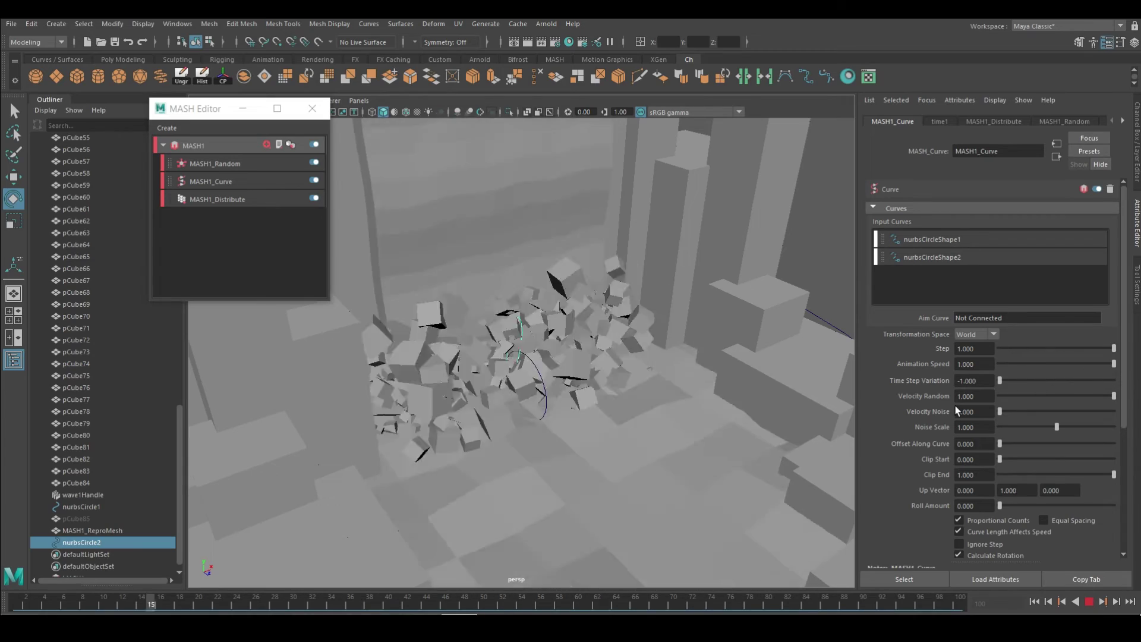
pyautogui.moveTo(1114, 364); pyautogui.dragTo(1057, 364)
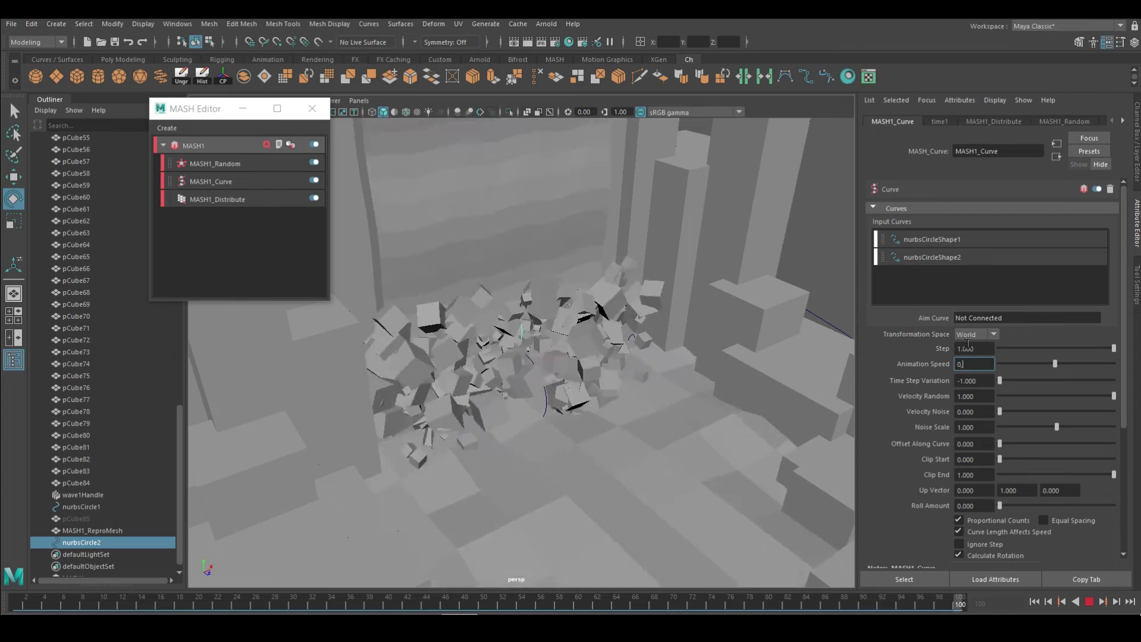
pyautogui.moveTo(1057, 364); pyautogui.dragTo(1112, 362)
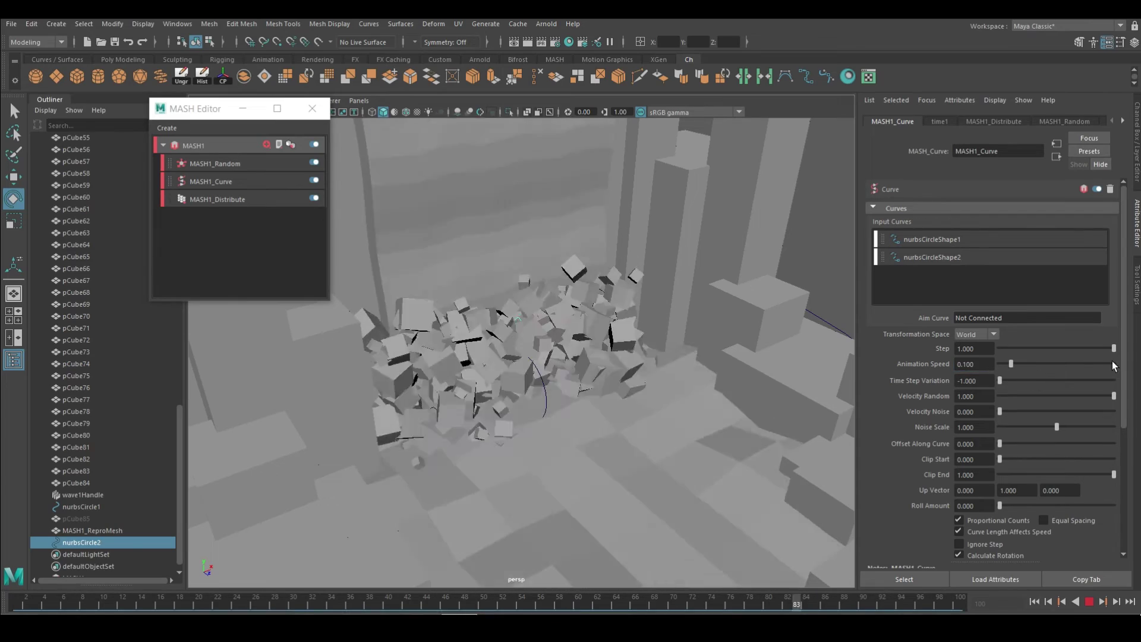
pyautogui.moveTo(535, 356)
pyautogui.keyDown('alt'); pyautogui.mouseDown()
pyautogui.moveTo(567, 387)
pyautogui.moveTo(583, 425)
pyautogui.mouseUp(); pyautogui.keyUp('alt')
# - Select input curve nurbsCircle1 and review the debris playback from several angles
pyautogui.click(927, 239)
pyautogui.scroll(5, 572, 502)
pyautogui.click(523, 381)
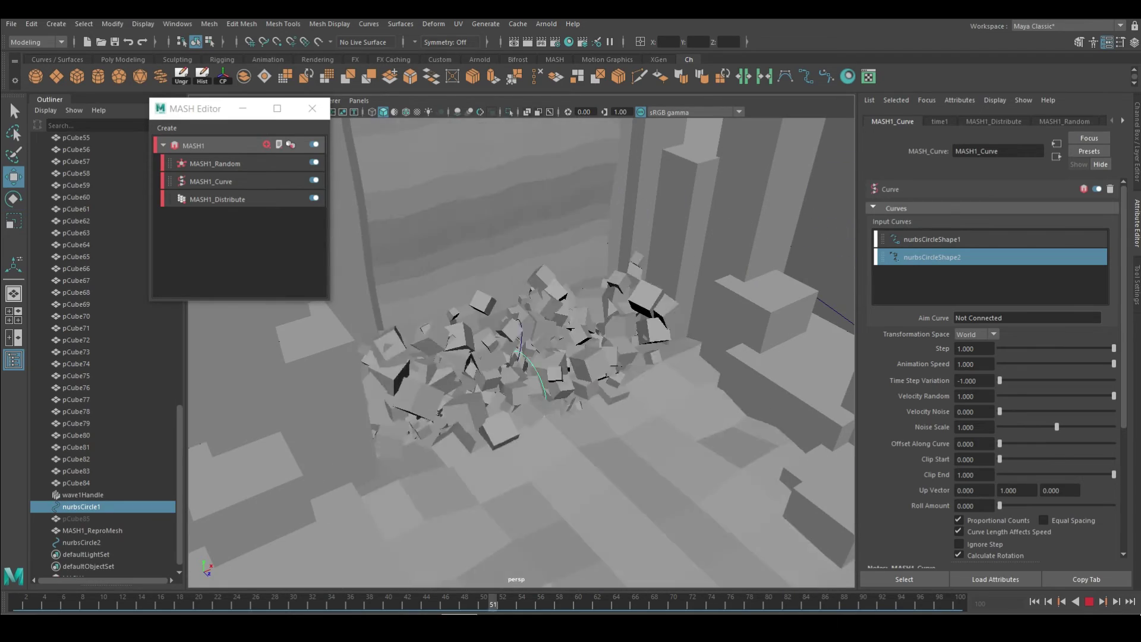
pyautogui.press('w')
pyautogui.scroll(-3, 502, 351)
pyautogui.moveTo(504, 340)
pyautogui.keyDown('alt'); pyautogui.mouseDown()
pyautogui.moveTo(535, 380)
pyautogui.moveTo(775, 400)
pyautogui.moveTo(566, 326)
pyautogui.mouseUp(); pyautogui.keyUp('alt')
pyautogui.scroll(-4, 535, 381)
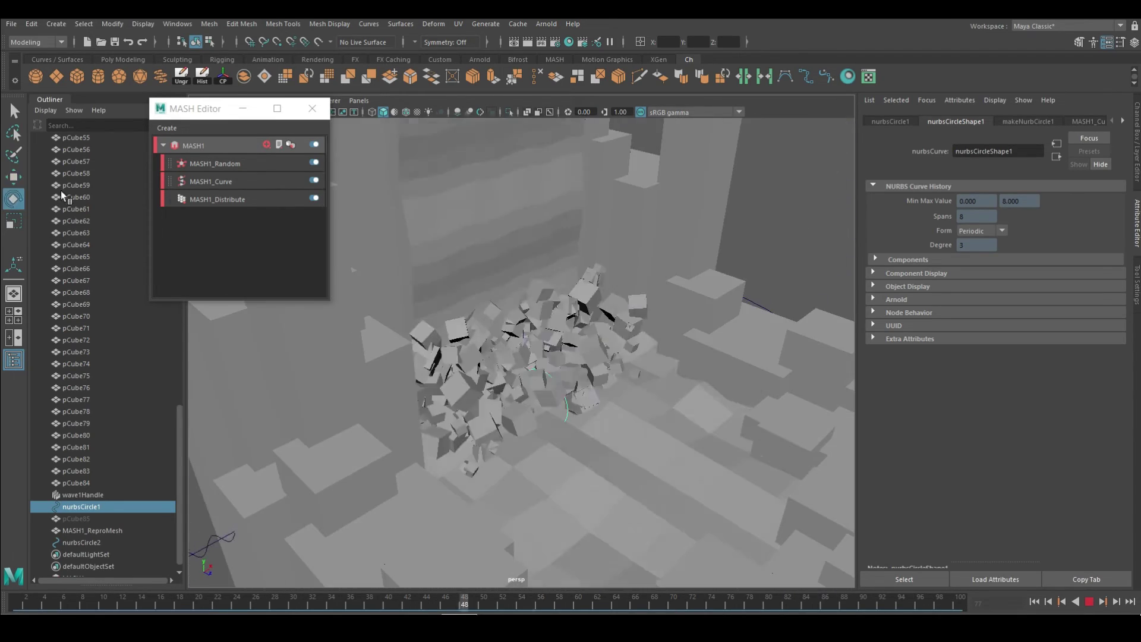
pyautogui.scroll(3, 566, 327)
pyautogui.press('Escape')
pyautogui.hotkey('alt', 'v')
pyautogui.click(594, 349)
pyautogui.moveTo(614, 288)
pyautogui.keyDown('alt'); pyautogui.mouseDown()
pyautogui.moveTo(652, 294)
pyautogui.moveTo(590, 433)
pyautogui.moveTo(591, 235)
pyautogui.moveTo(653, 413)
pyautogui.moveTo(415, 345)
pyautogui.moveTo(744, 478)
pyautogui.moveTo(653, 356)
pyautogui.mouseUp(); pyautogui.keyUp('alt')
pyautogui.scroll(-3, 591, 433)
pyautogui.scroll(4, 590, 234)
# - Set random Position Y 1.117, Z 2.5 and Scale X 5.160, then select the waterfall plane
pyautogui.click(215, 163)
pyautogui.moveTo(1015, 241); pyautogui.dragTo(1028, 241)
pyautogui.moveTo(1012, 225); pyautogui.dragTo(1000, 225)
pyautogui.keyDown('alt'); pyautogui.moveTo(654, 356); pyautogui.dragTo(681, 384); pyautogui.keyUp('alt')
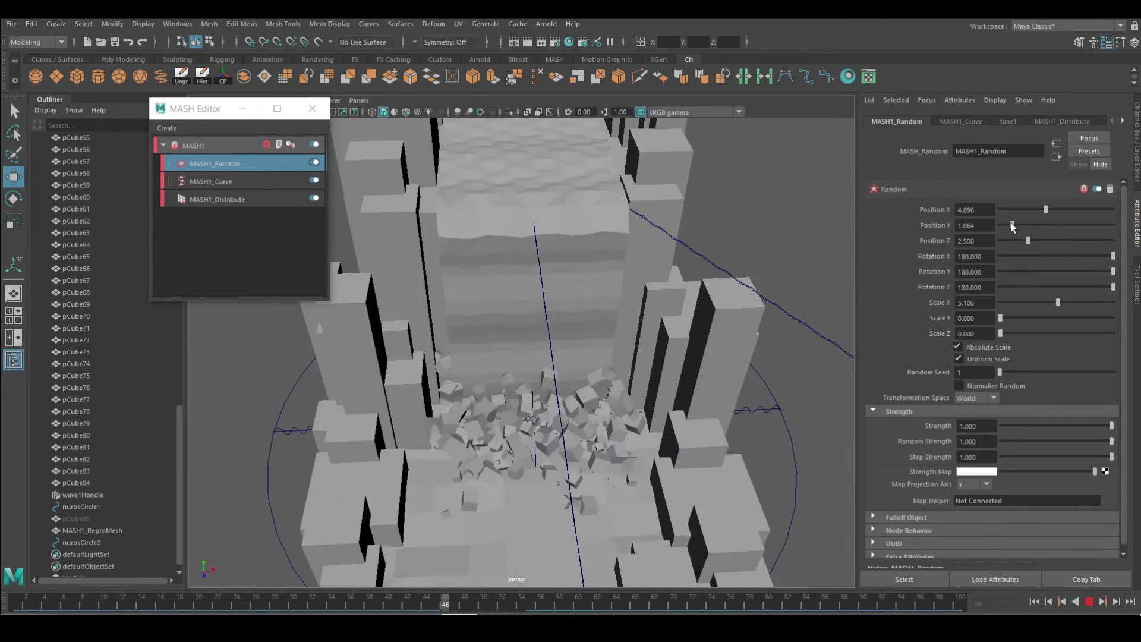
pyautogui.moveTo(1000, 226); pyautogui.dragTo(1013, 225)
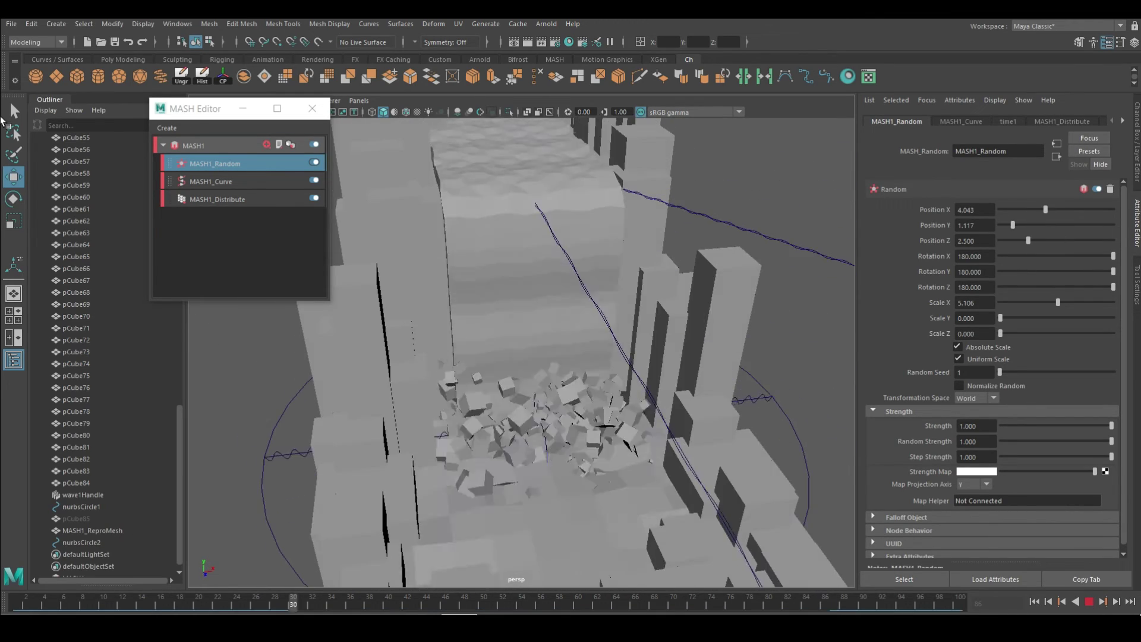
pyautogui.moveTo(1061, 306); pyautogui.dragTo(1062, 307)
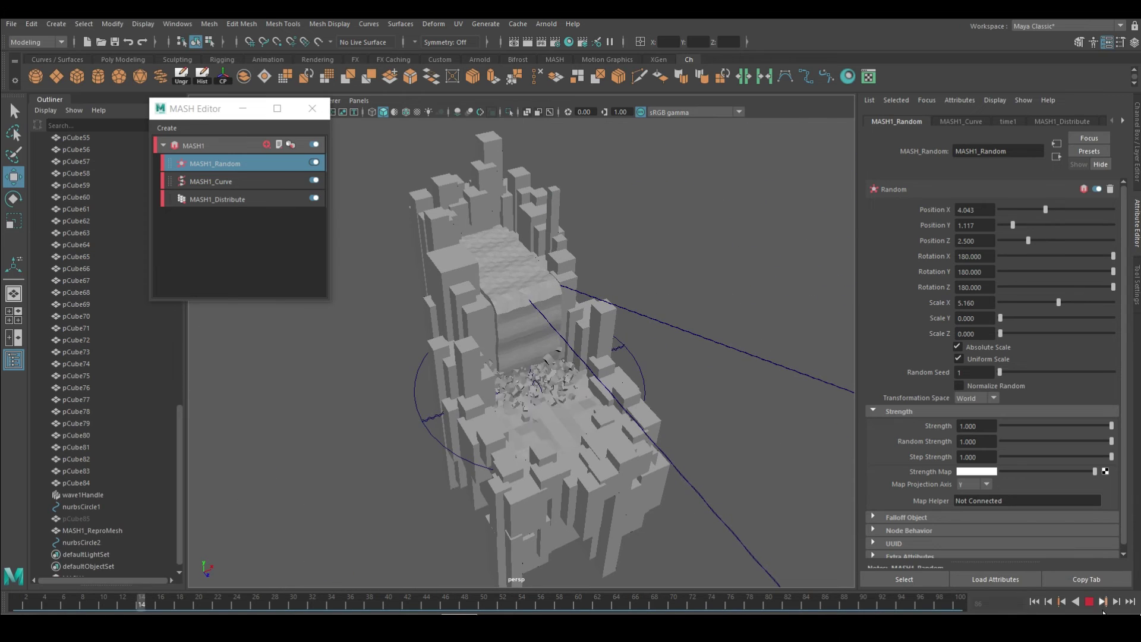
pyautogui.scroll(5, 621, 437)
pyautogui.scroll(-5, 621, 437)
pyautogui.click(266, 601)
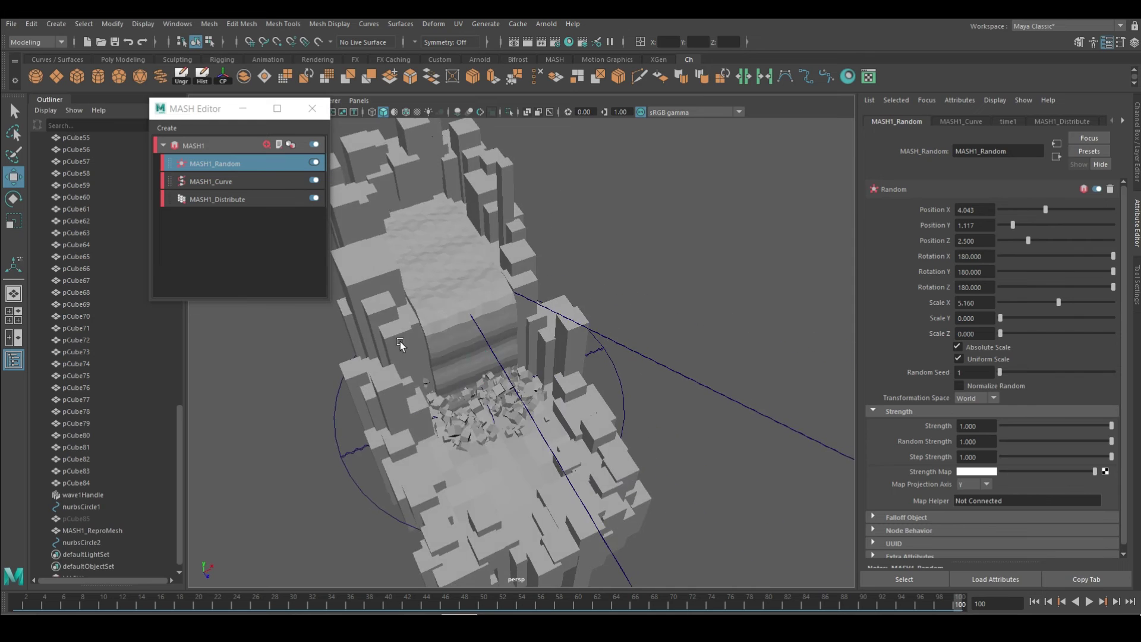
pyautogui.click(432, 179)
pyautogui.click(544, 427)
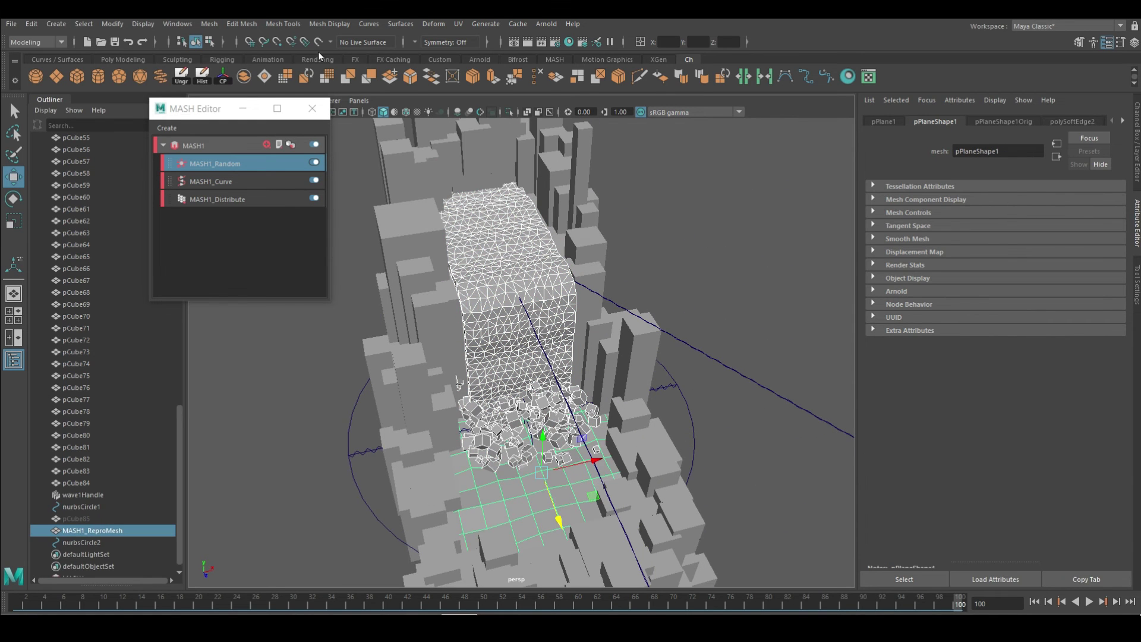
# - Give the waterfall plane an aiStandardSurface with the Deep_Water preset (IOR 1.333)
pyautogui.click(319, 56)
pyautogui.click(202, 76)
pyautogui.click(1089, 151)
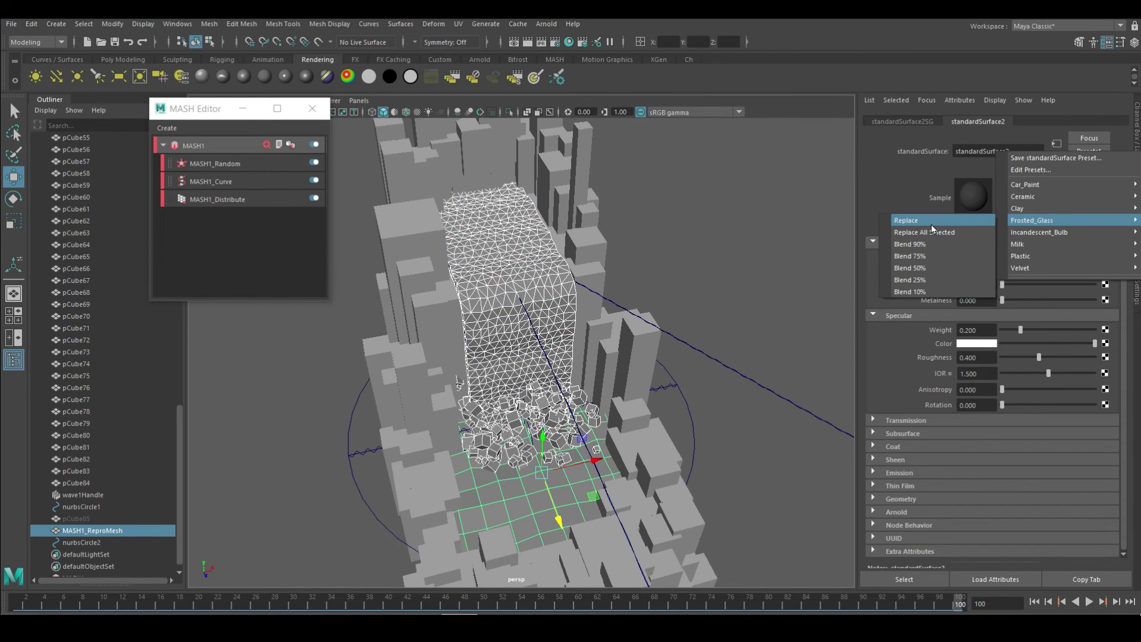
pyautogui.click(975, 230)
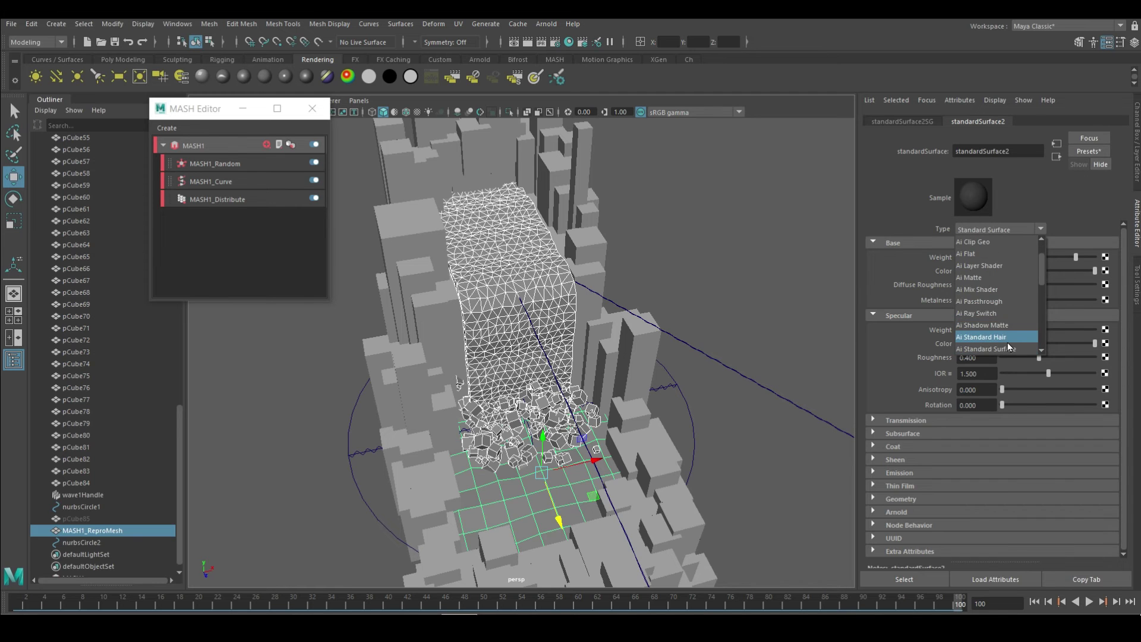
pyautogui.click(1008, 337)
pyautogui.click(996, 304)
pyautogui.click(1040, 232)
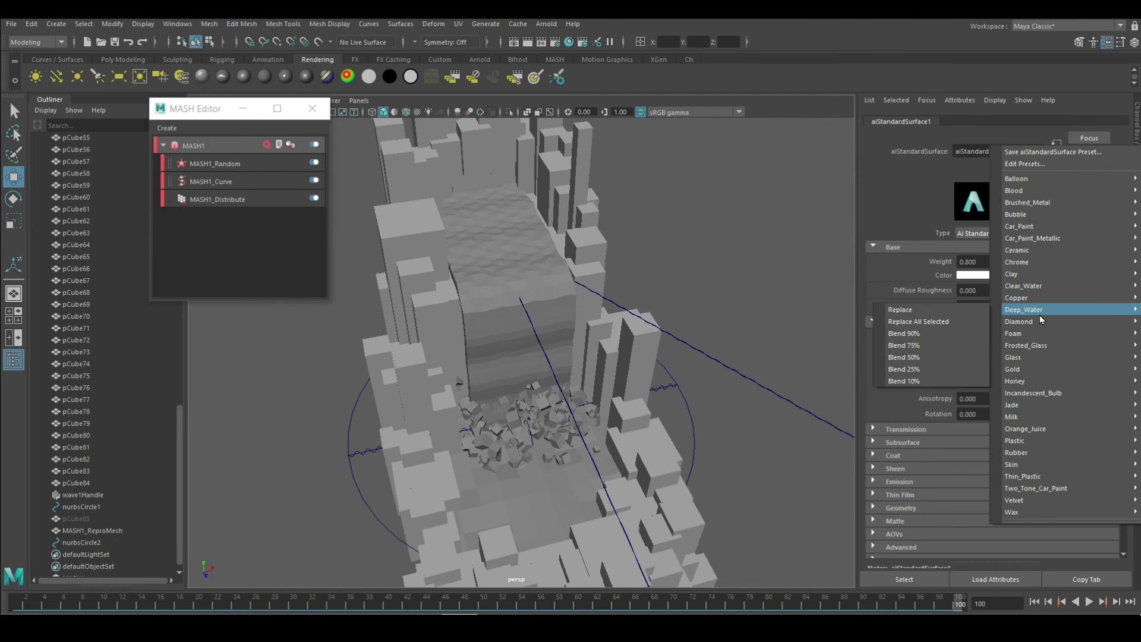
pyautogui.click(999, 301)
pyautogui.click(527, 41)
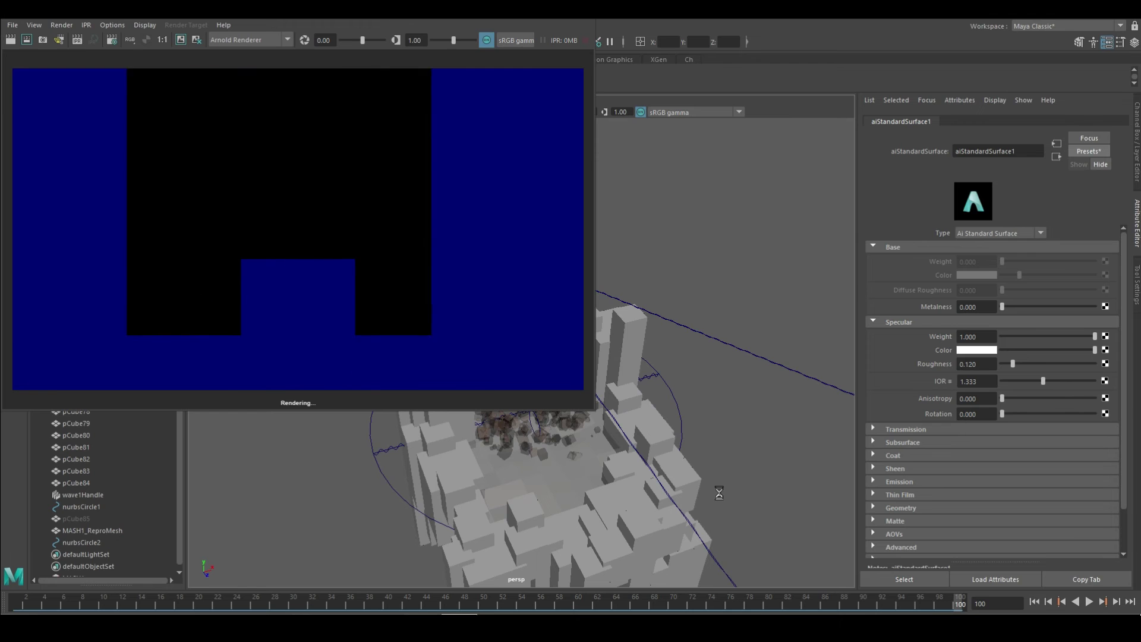
# - Set the Arnold background to a Physical Sky, then select MASH1_ReproMesh's aiStandardSurface1 material
pyautogui.click(588, 78)
pyautogui.click(523, 314)
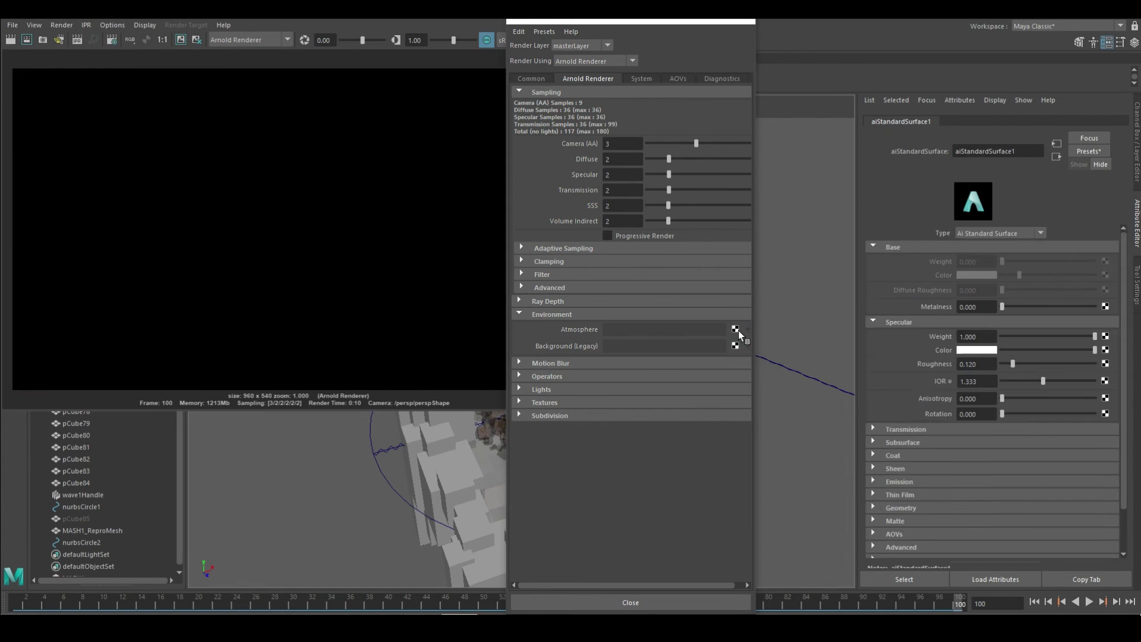
pyautogui.click(735, 346)
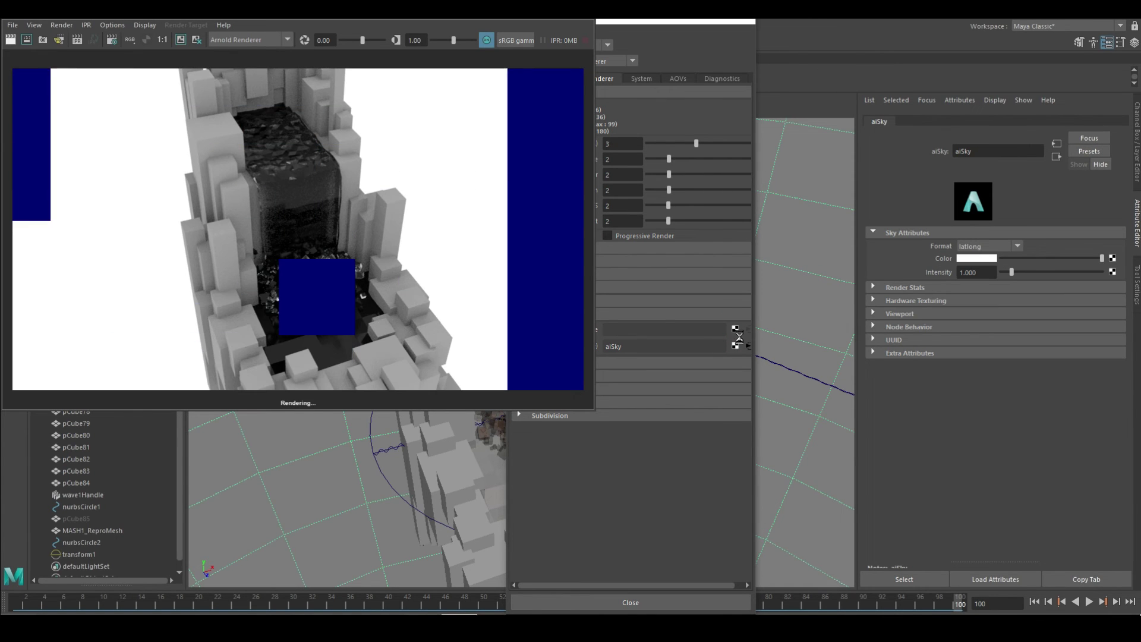
pyautogui.click(750, 346)
pyautogui.click(791, 382)
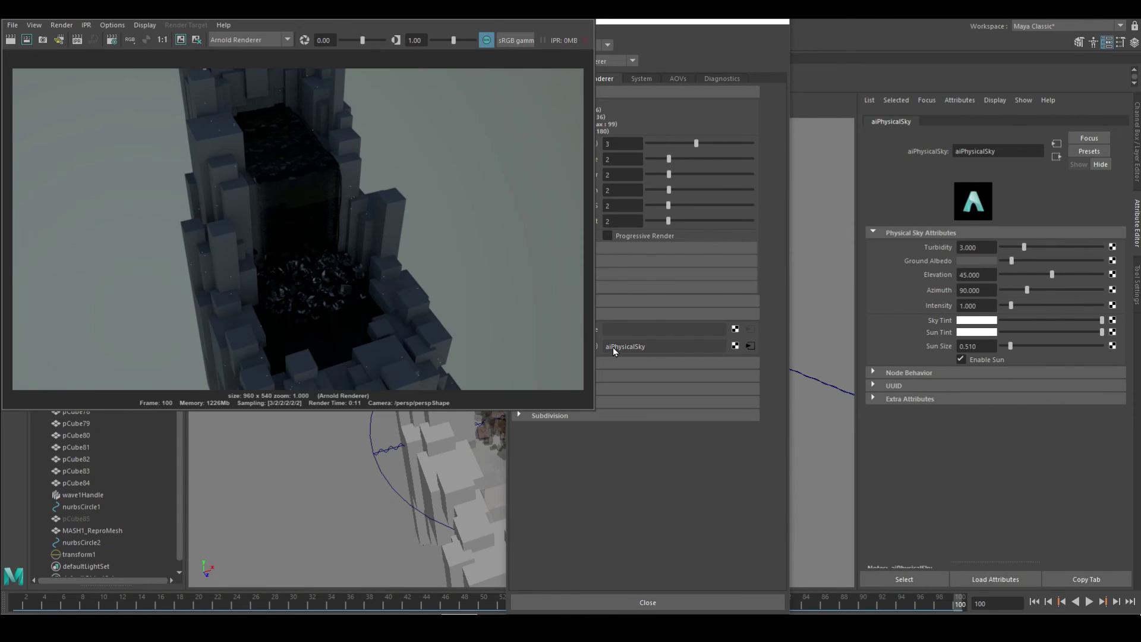
pyautogui.click(486, 443)
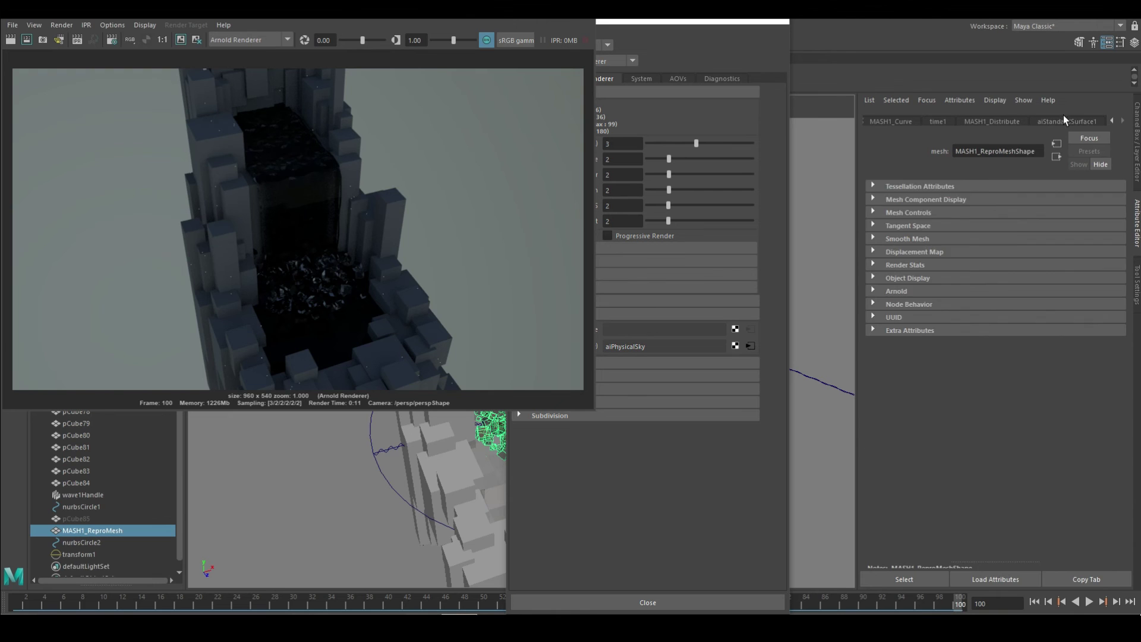
pyautogui.click(1065, 122)
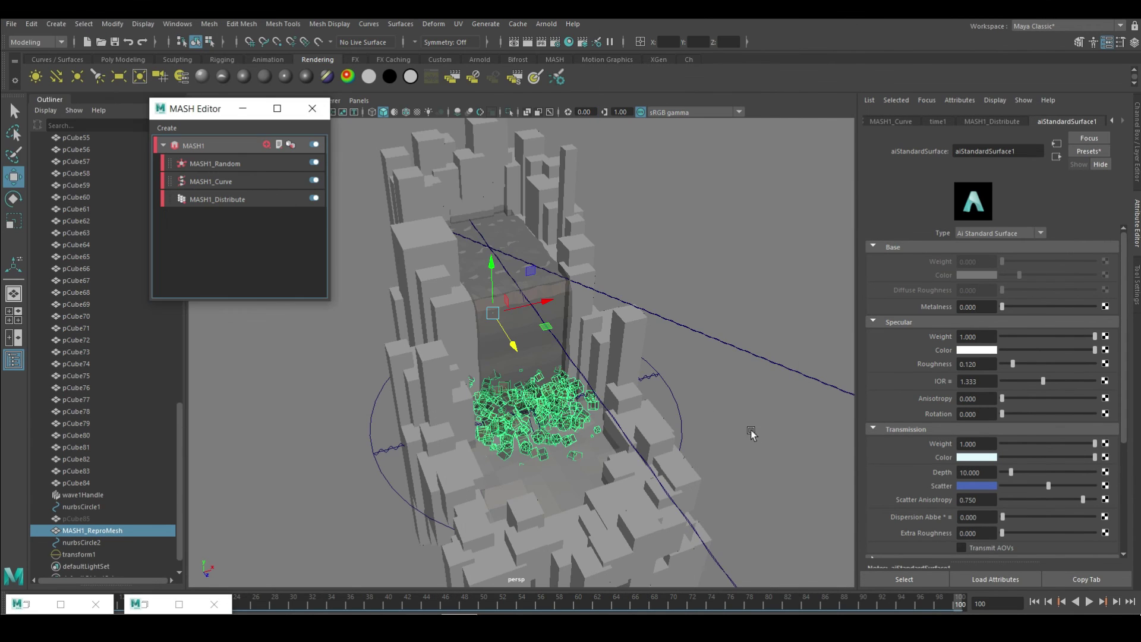
# - Turn on the resolution gate and show the aiStandardSurface1 material settings
pyautogui.click(297, 113)
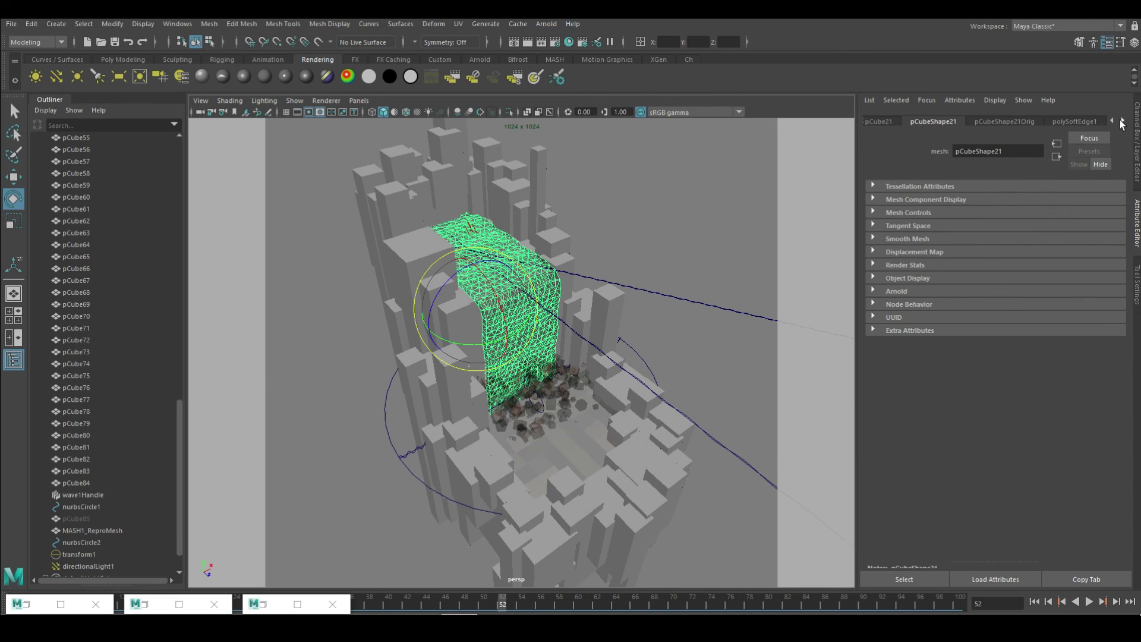
pyautogui.click(970, 457)
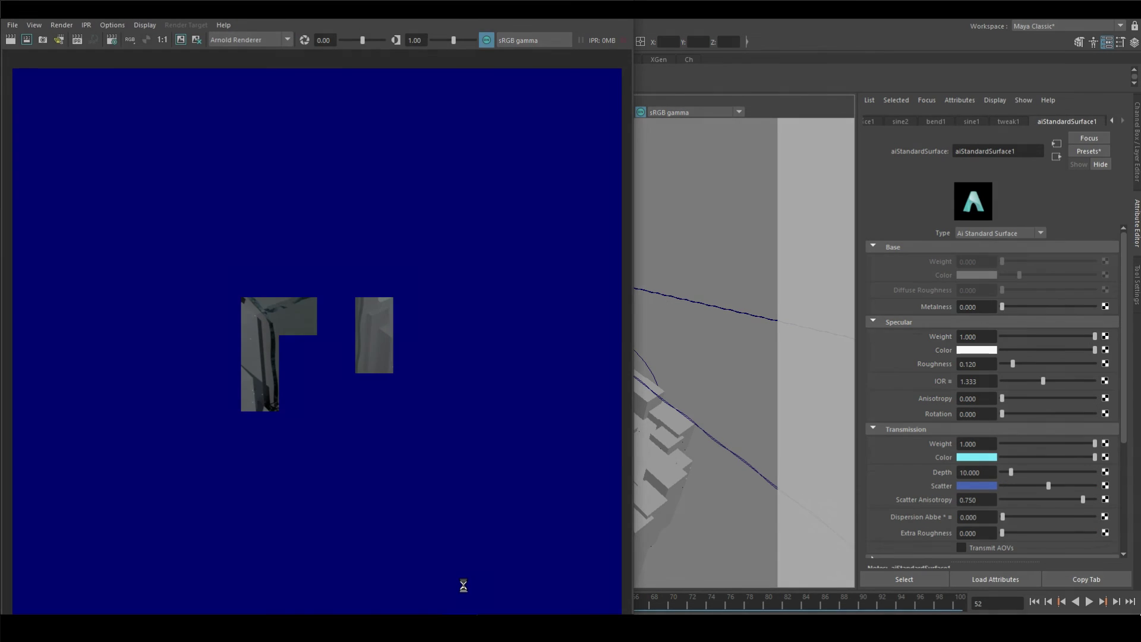